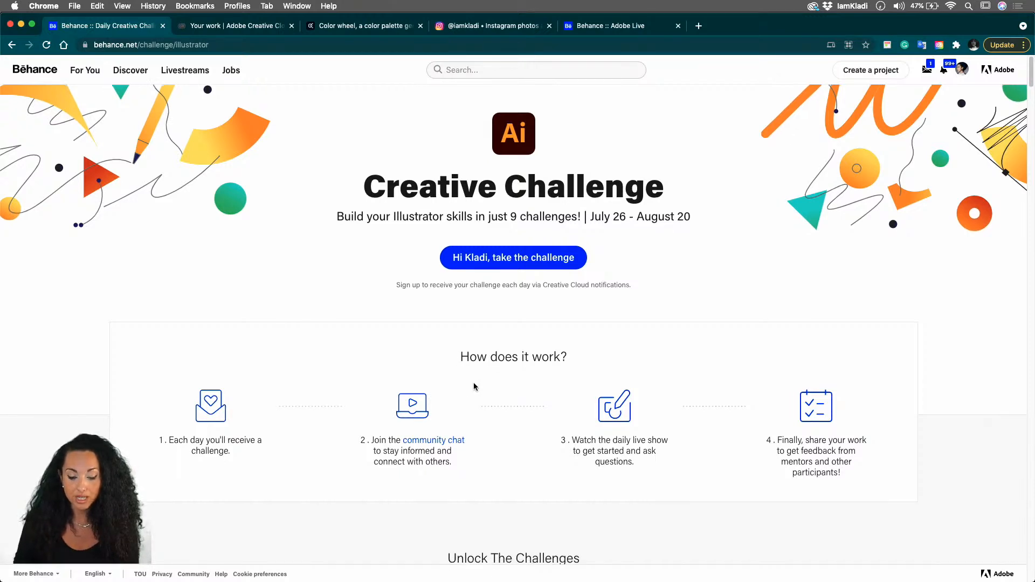
# Step: Open the shared starter files of the July 28 Icon Design challenge and preview the Icon Design AI file
pyautogui.scroll(-5, 474, 383)
pyautogui.scroll(-2, 474, 387)
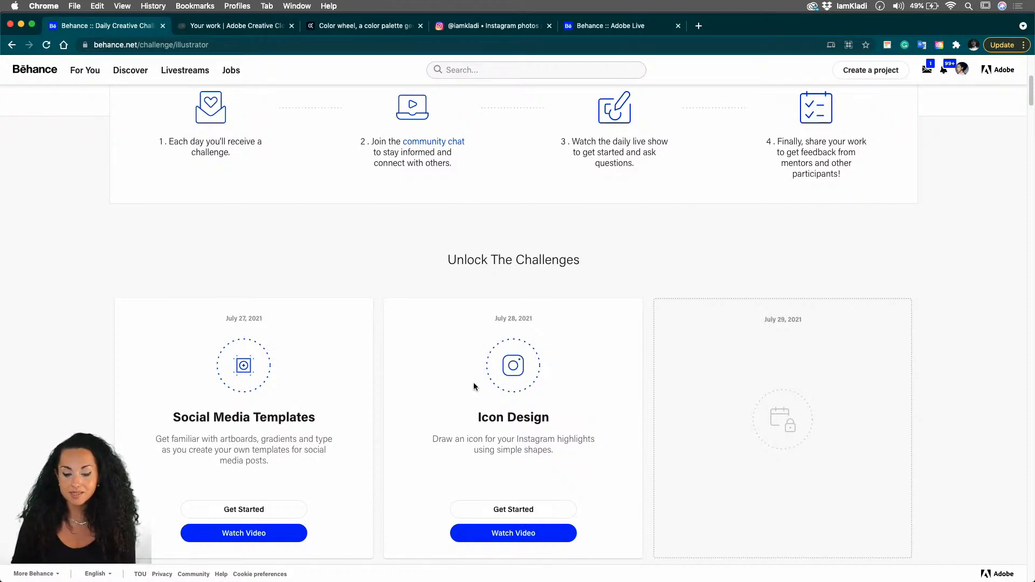
pyautogui.click(501, 510)
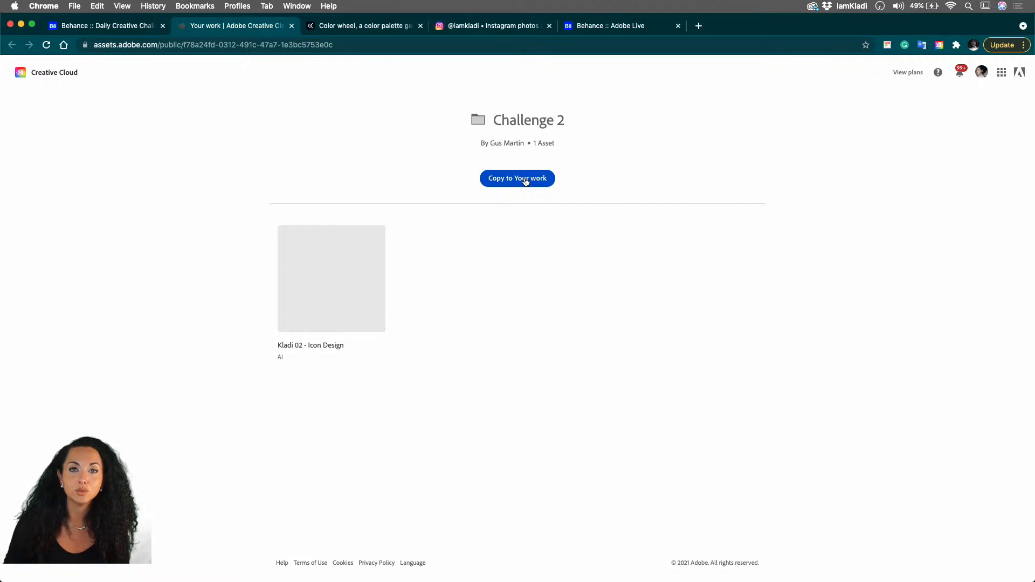
pyautogui.click(365, 303)
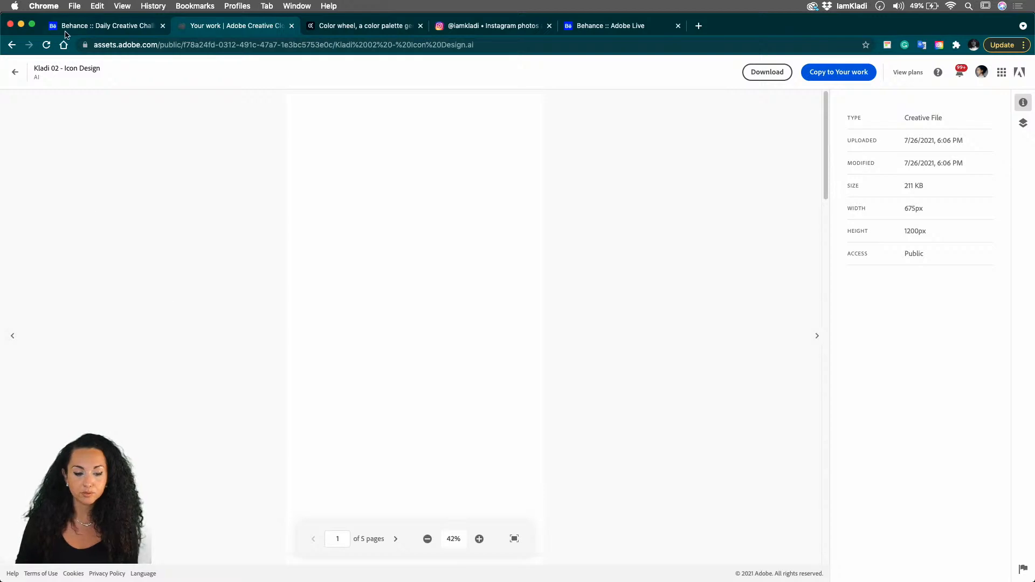
# Step: Return to the Behance Creative Challenge page and review the unlocked challenge cards and the how-it-works overview
pyautogui.click(65, 28)
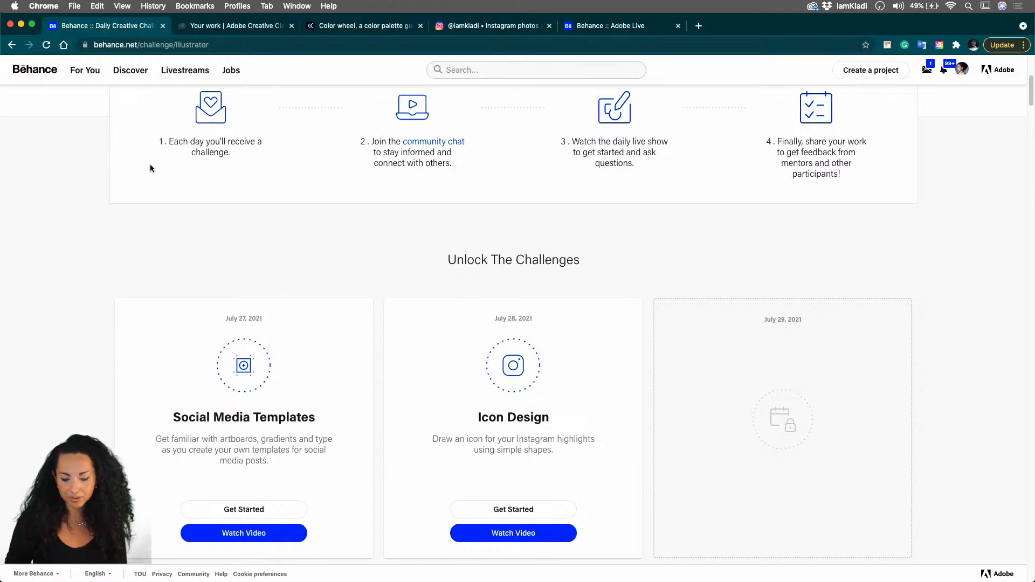
pyautogui.scroll(-5, 526, 389)
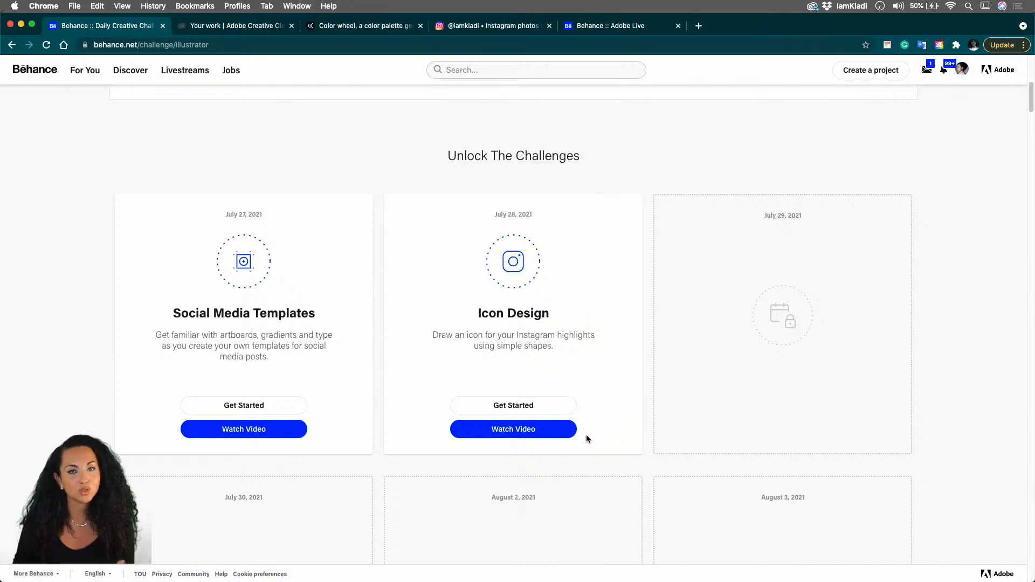
pyautogui.scroll(2, 627, 449)
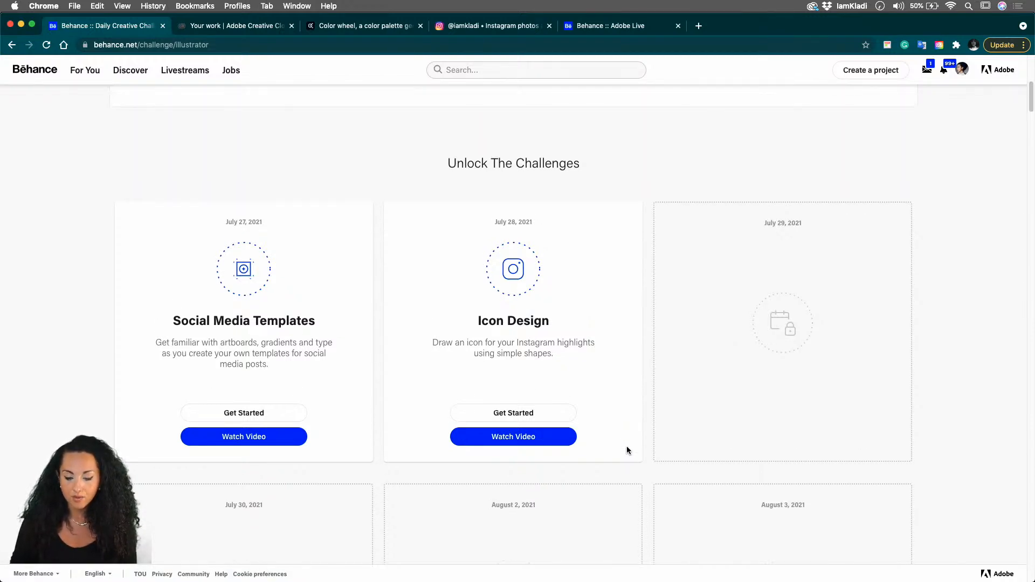
pyautogui.click(254, 26)
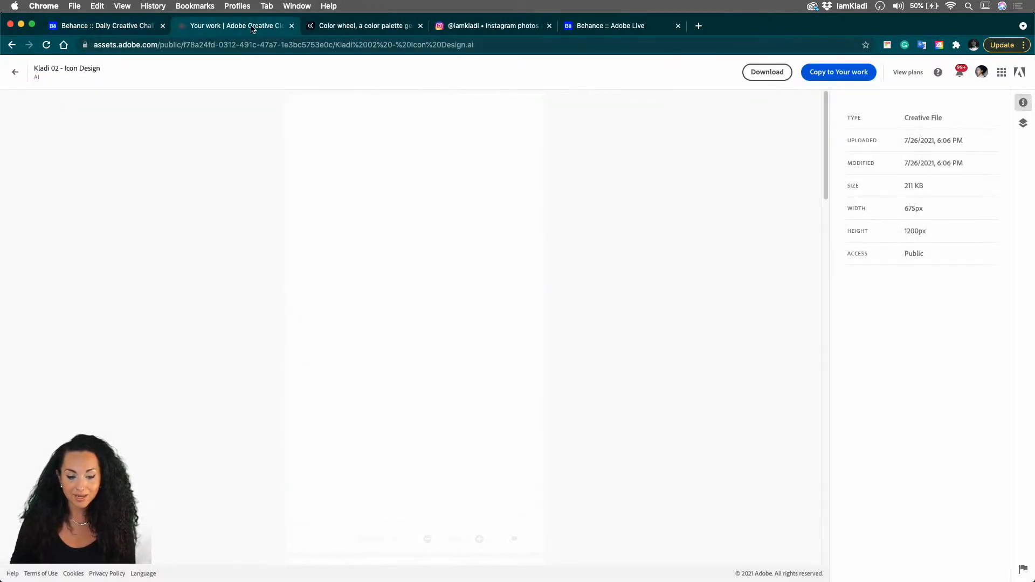
pyautogui.click(134, 29)
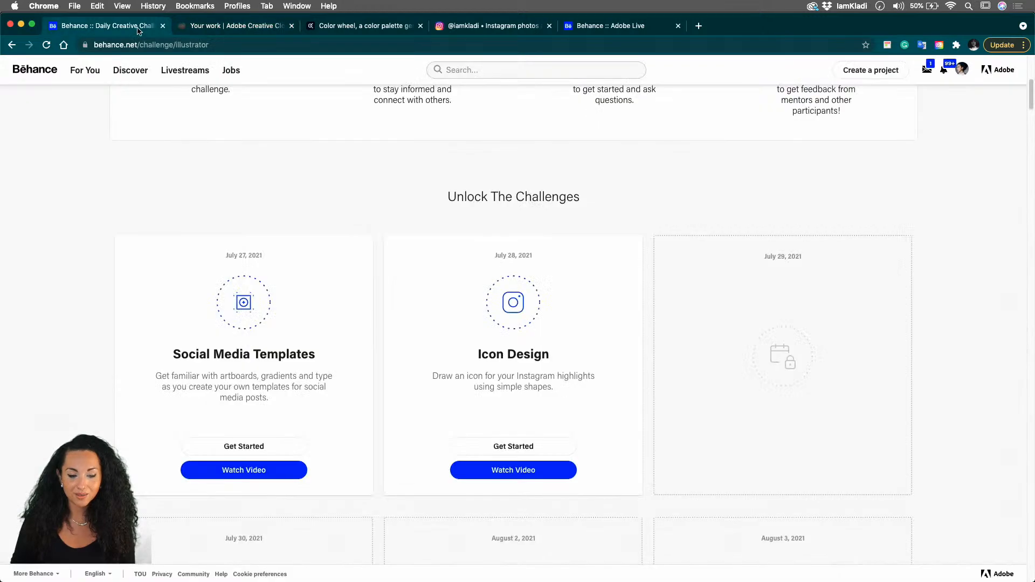
pyautogui.scroll(8, 309, 229)
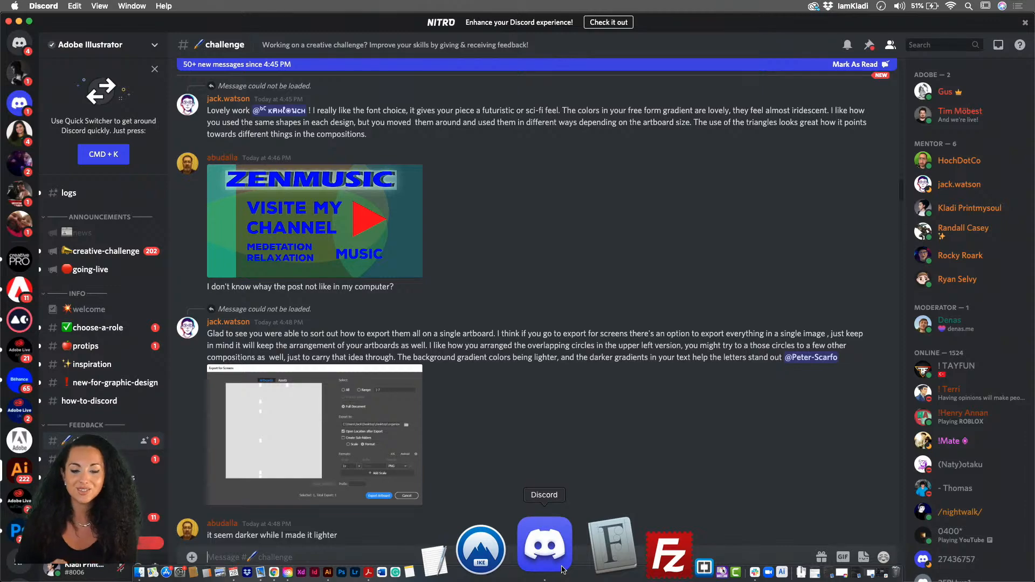
# Step: Switch to Discord and browse the submissions and mentor feedback in the Adobe Illustrator server's challenge channel
pyautogui.scroll(10, 641, 425)
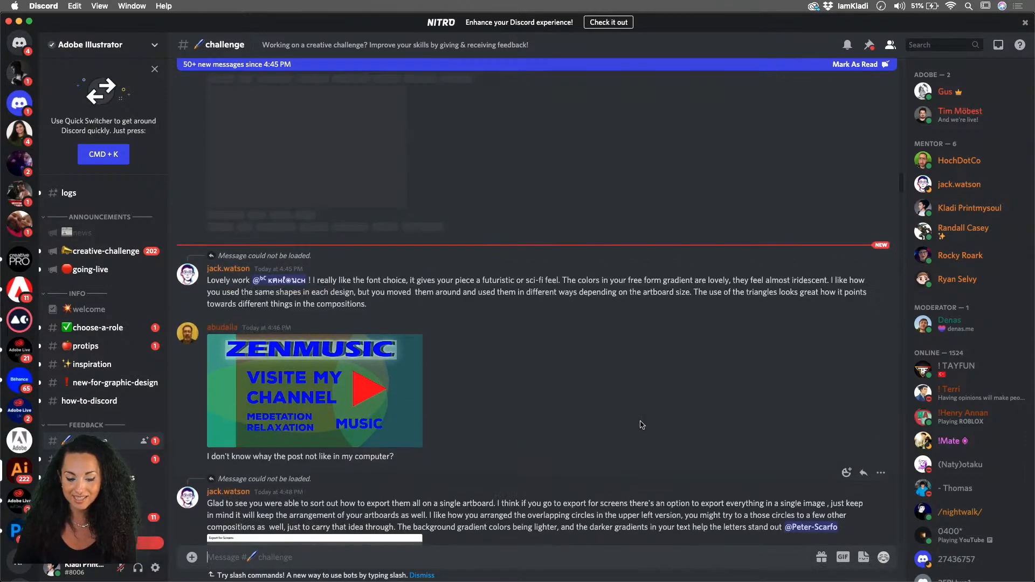
pyautogui.scroll(20, 642, 425)
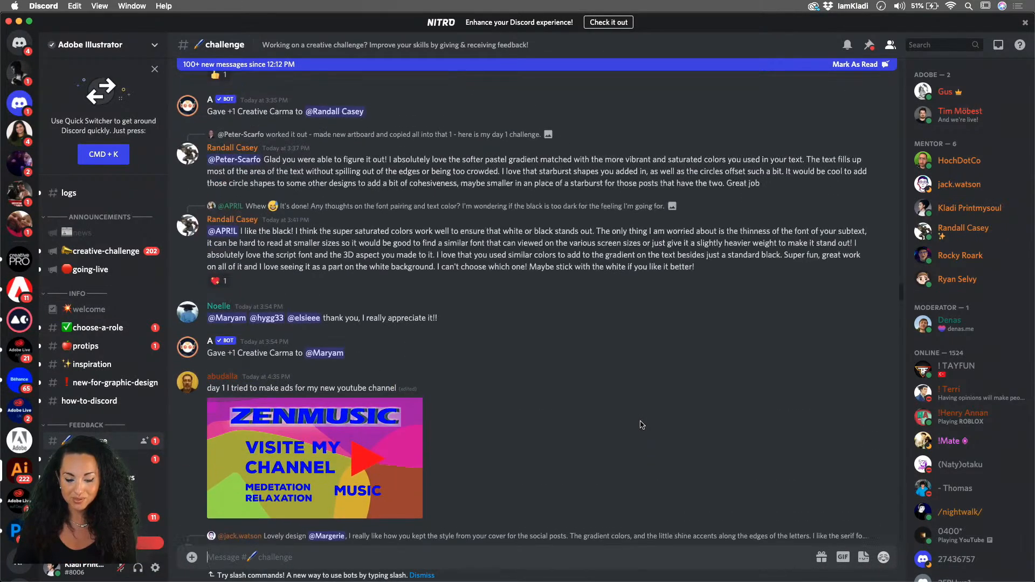
pyautogui.scroll(15, 642, 425)
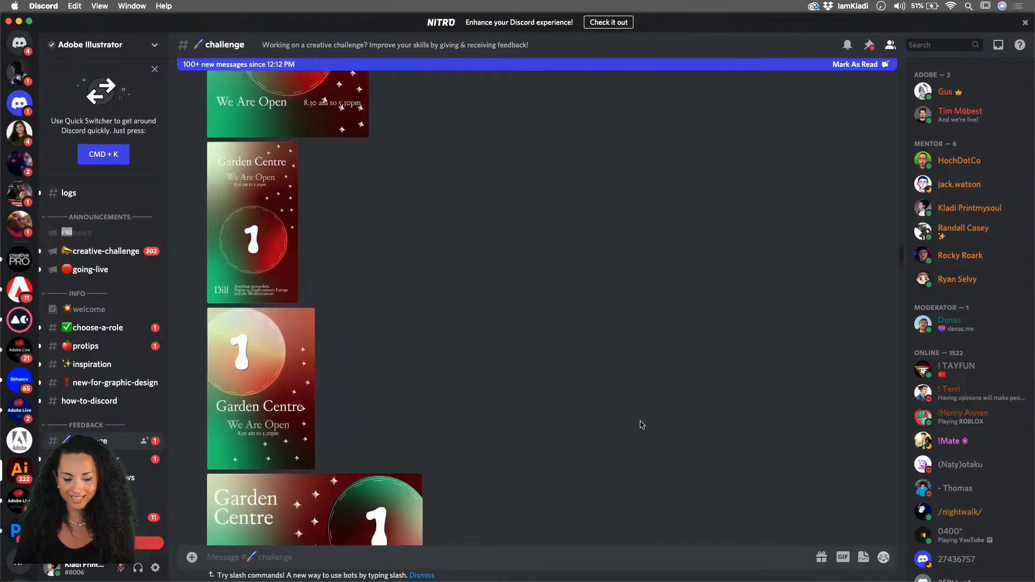
pyautogui.scroll(15, 641, 425)
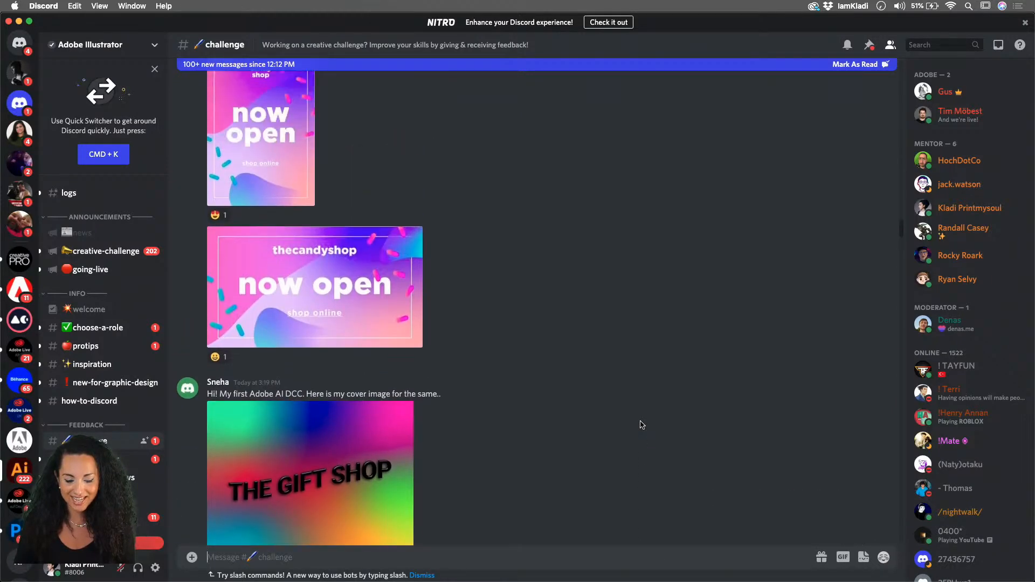
pyautogui.scroll(15, 642, 423)
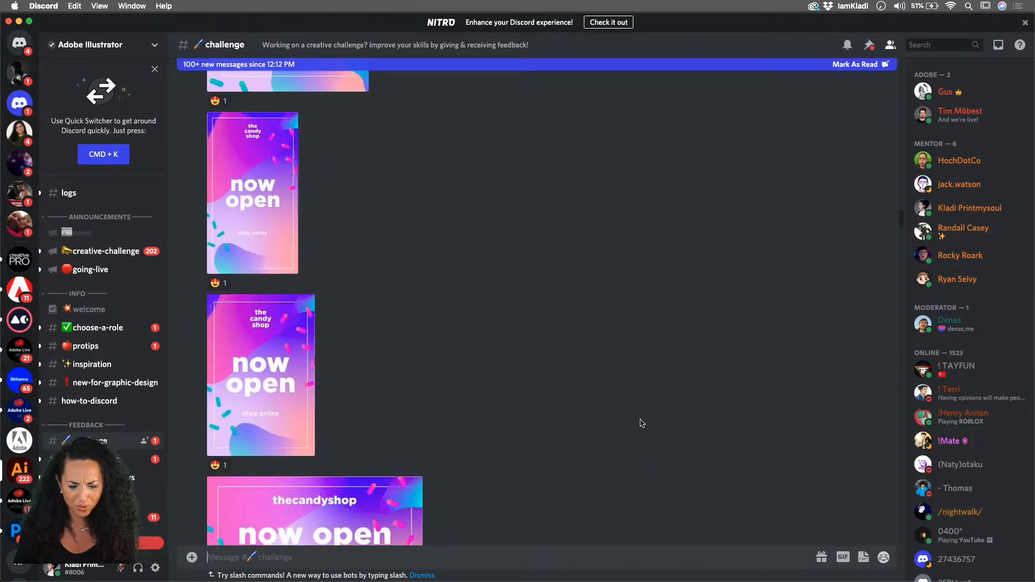
pyautogui.scroll(10, 642, 423)
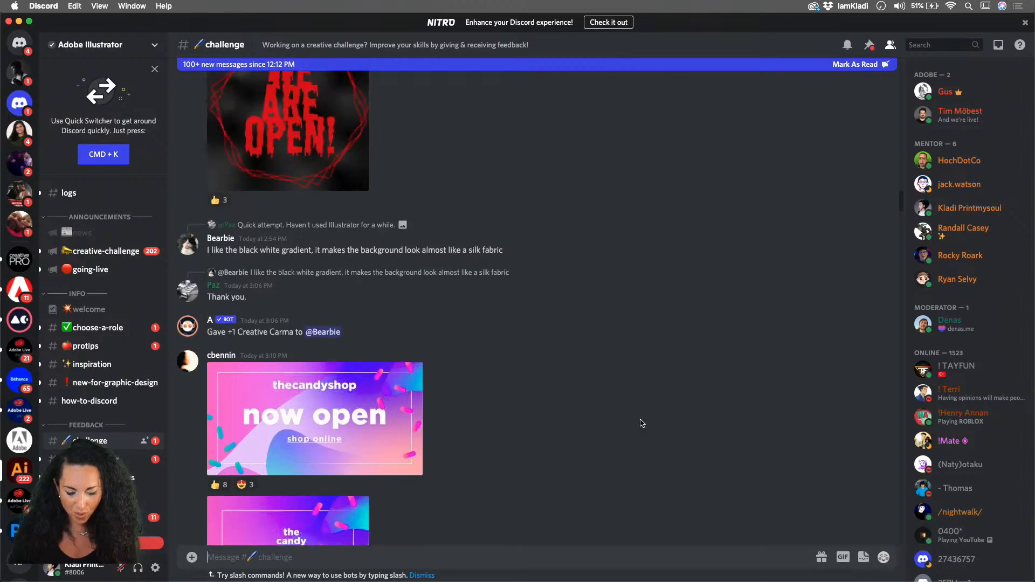
pyautogui.scroll(15, 641, 423)
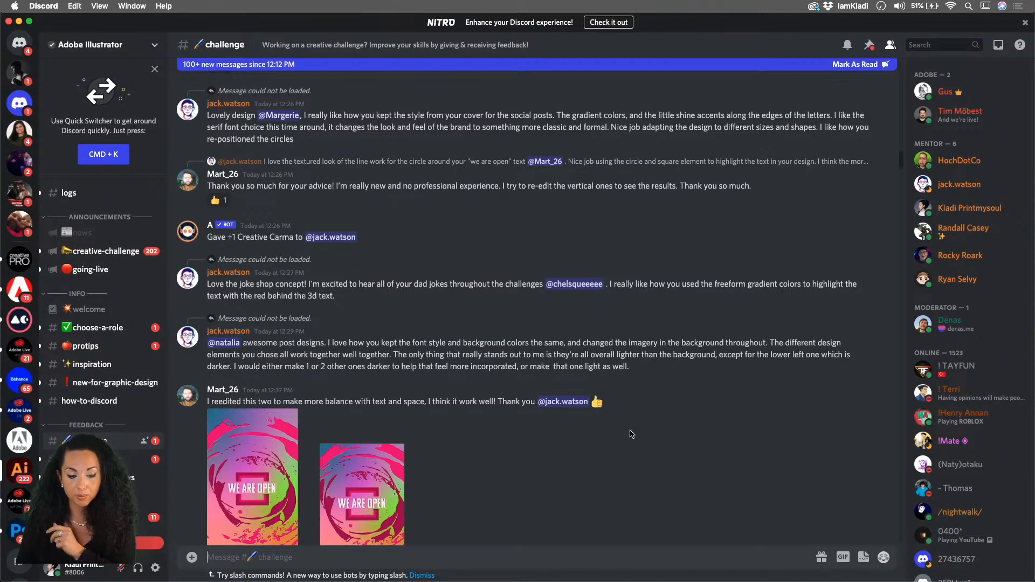
# Step: Switch to Chrome, open the Behance profile from Adobe Live in a new tab, and start creating a new project
pyautogui.moveTo(451, 581)
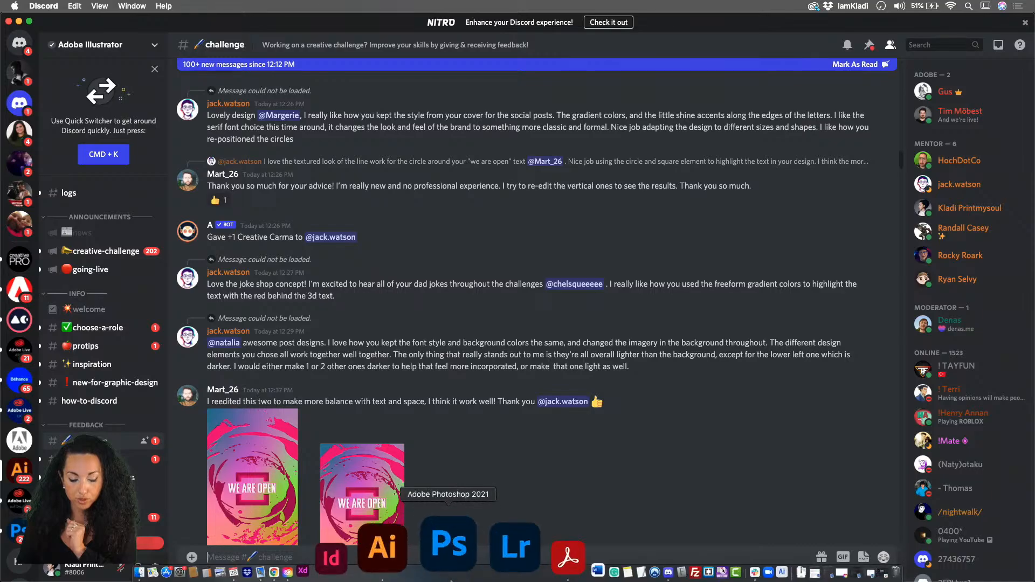
pyautogui.click(384, 561)
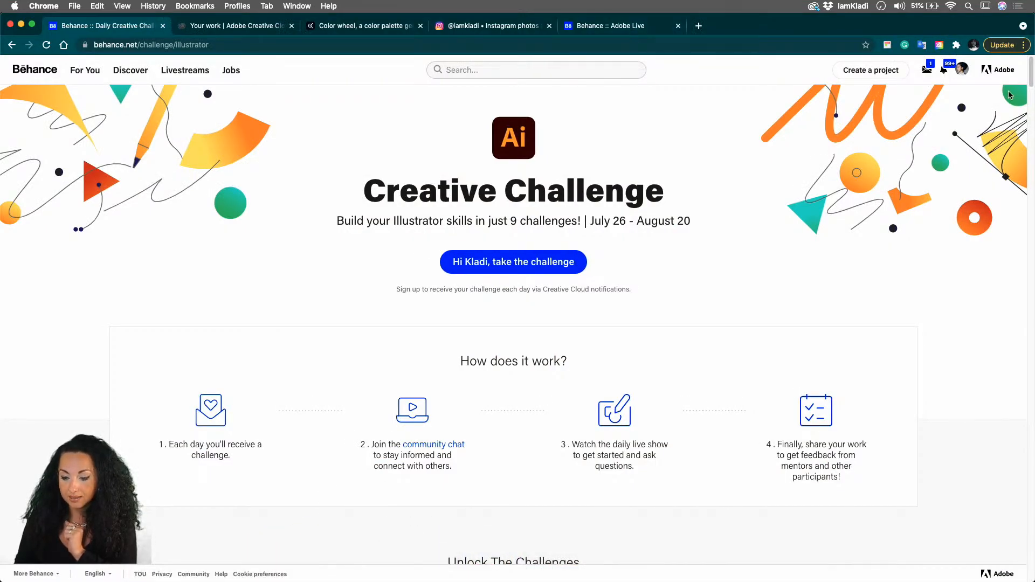
pyautogui.click(698, 26)
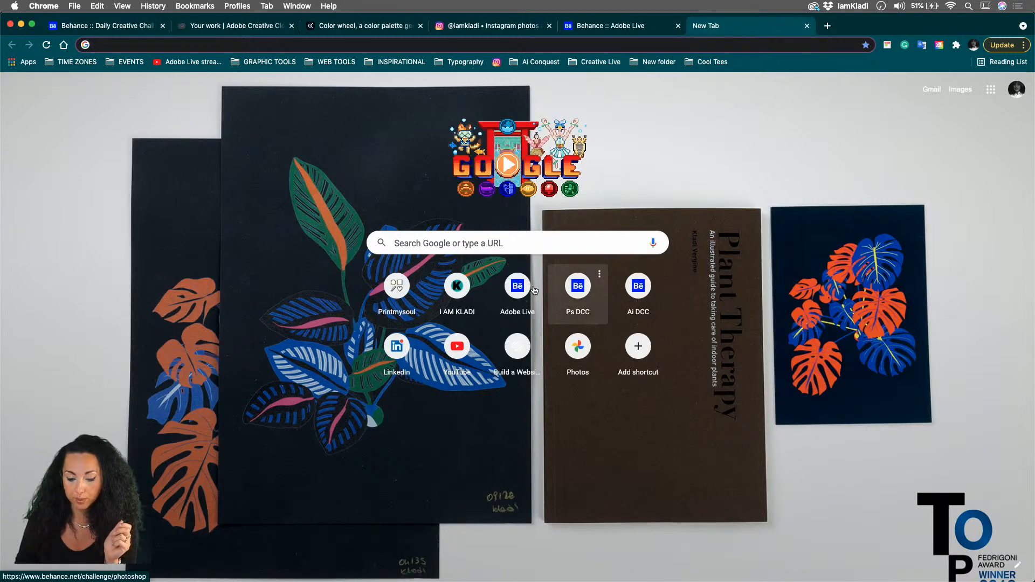
pyautogui.click(516, 288)
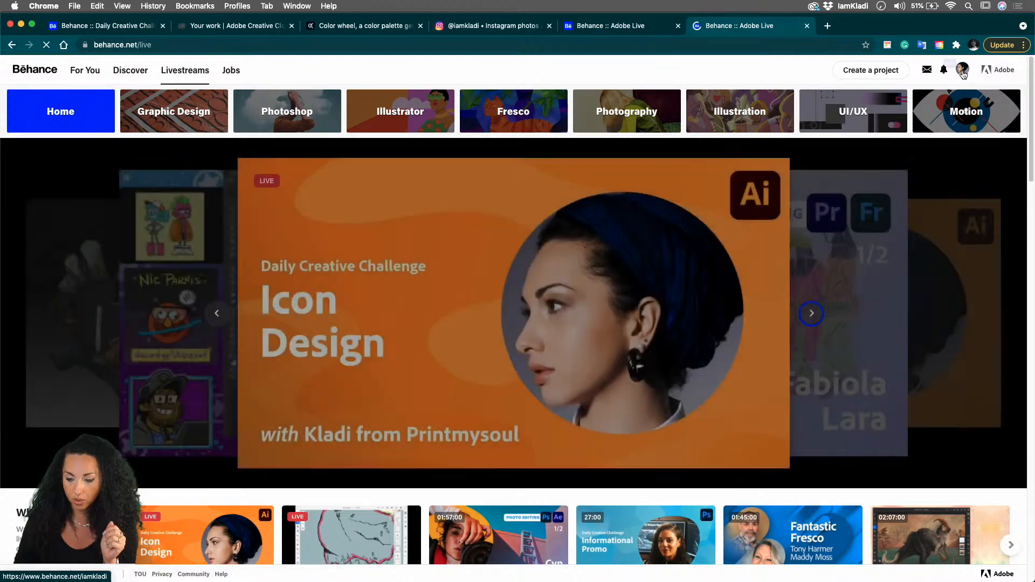
pyautogui.click(963, 71)
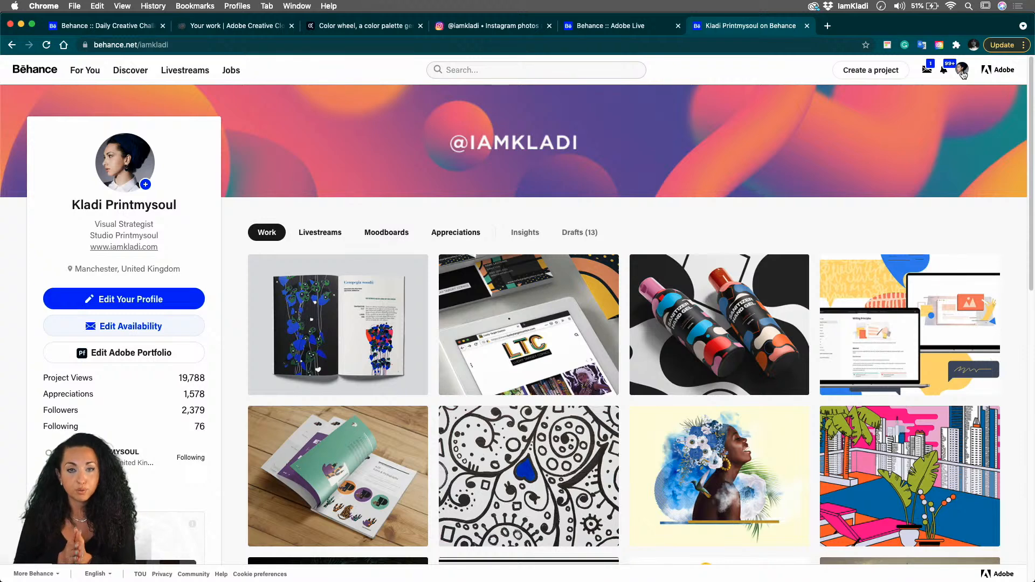
pyautogui.click(894, 72)
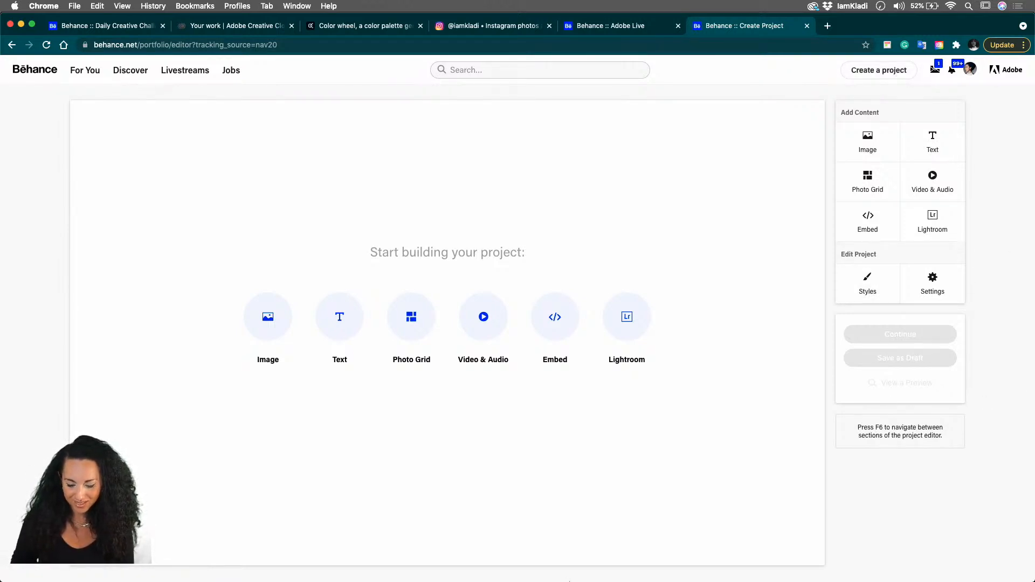
# Step: Switch to Illustrator and reset the six THEME colour swatches to the default fill and stroke
pyautogui.moveTo(550, 581)
pyautogui.click(417, 558)
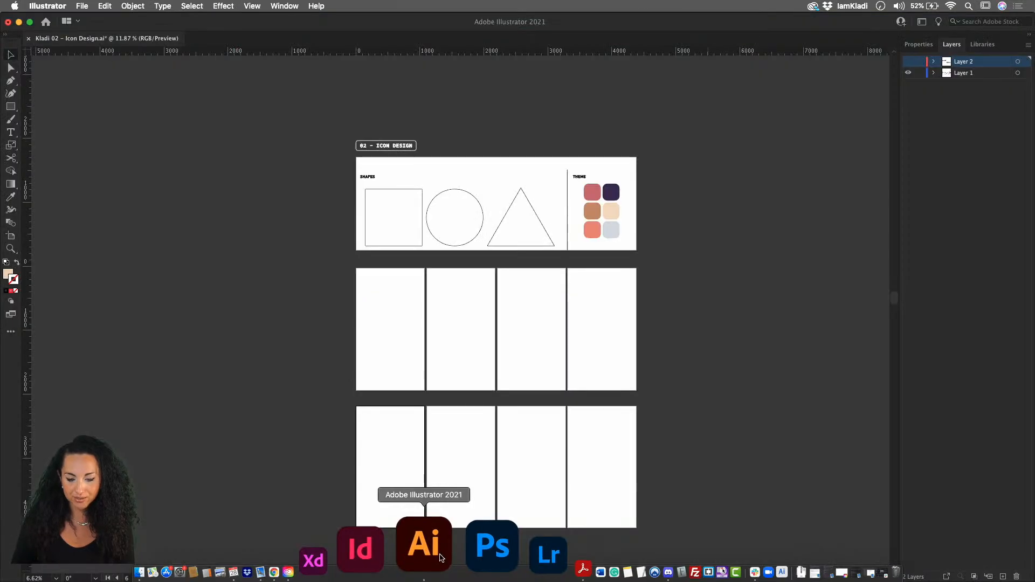
pyautogui.hscroll(2, 713, 397)
pyautogui.scroll(4, 638, 305)
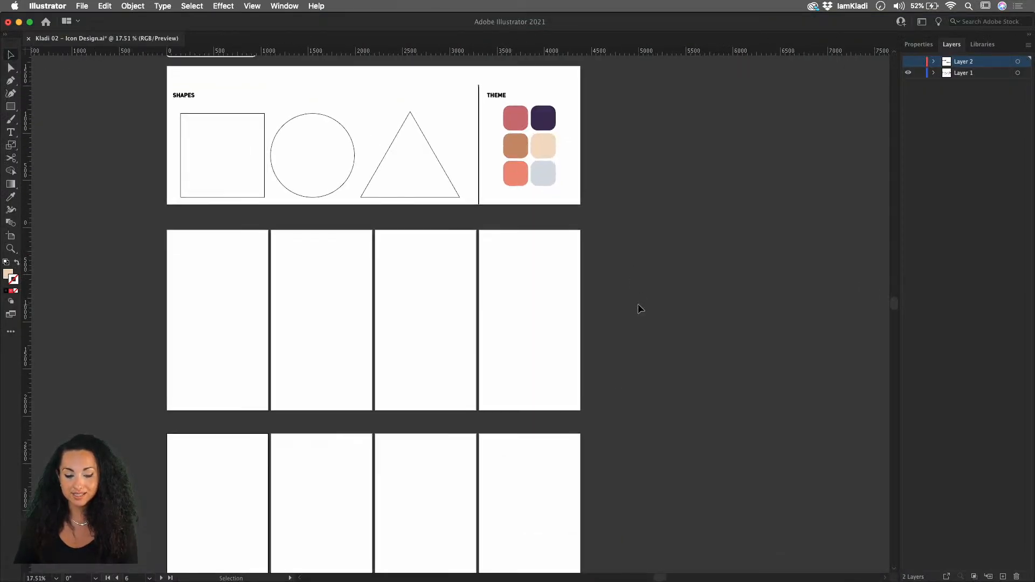
pyautogui.hscroll(-2, 639, 304)
pyautogui.scroll(-2, 638, 304)
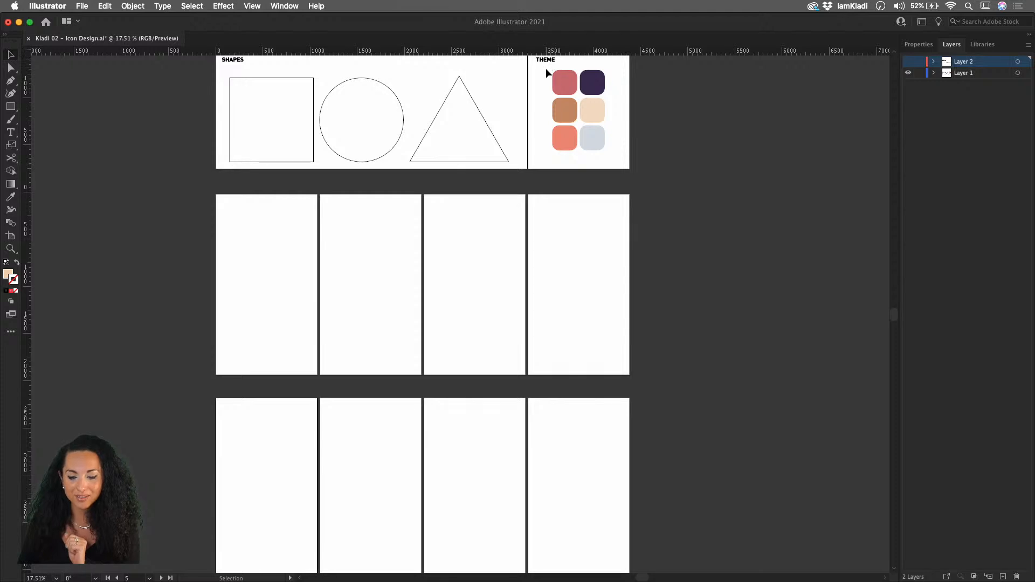
pyautogui.moveTo(545, 67); pyautogui.dragTo(605, 142)
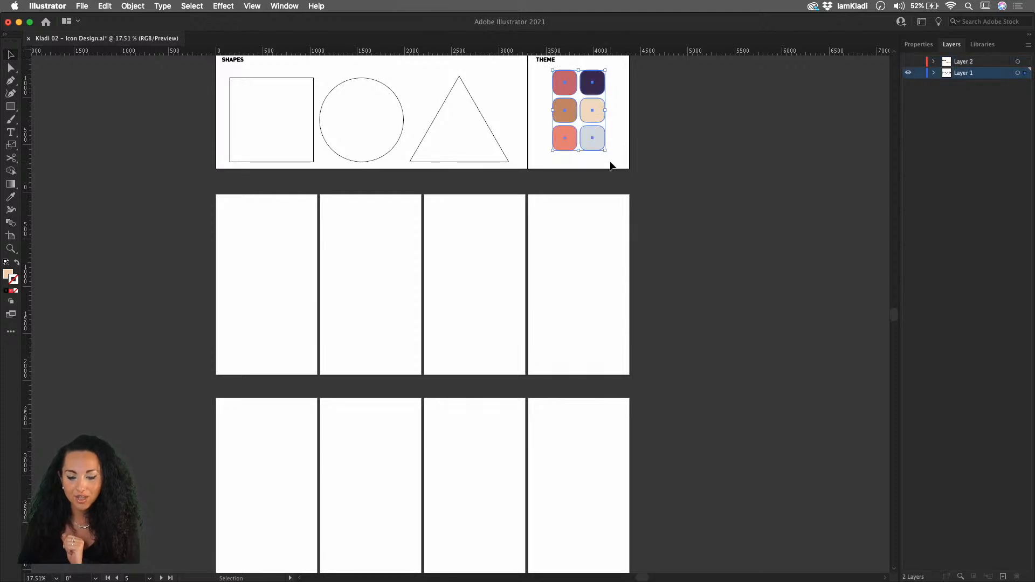
pyautogui.click(7, 261)
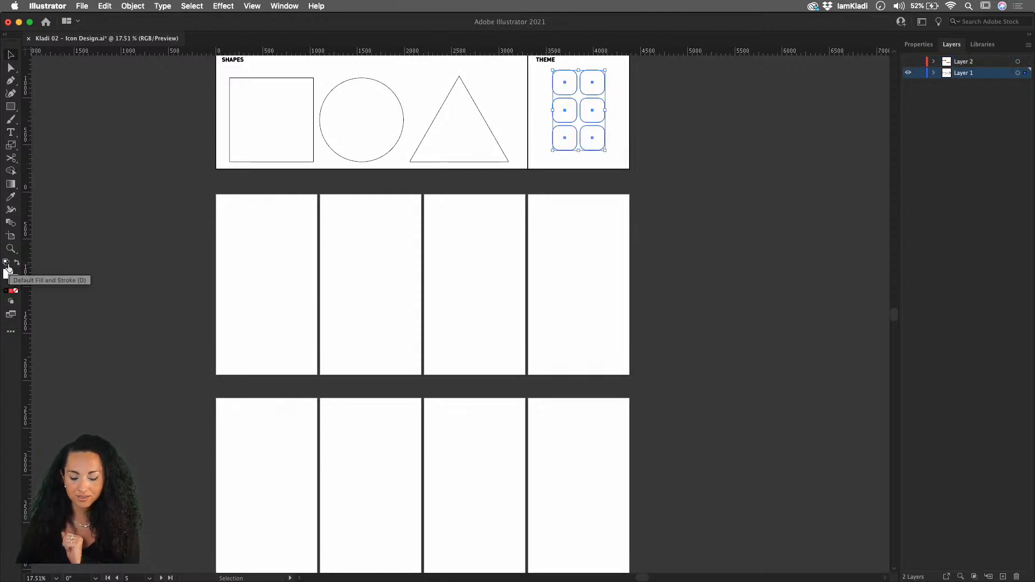
pyautogui.click(697, 223)
# Step: Make Layer 2, containing the example icon artwork, visible in the icon design document
pyautogui.scroll(2, 698, 223)
pyautogui.hscroll(-1, 697, 224)
pyautogui.scroll(1, 698, 223)
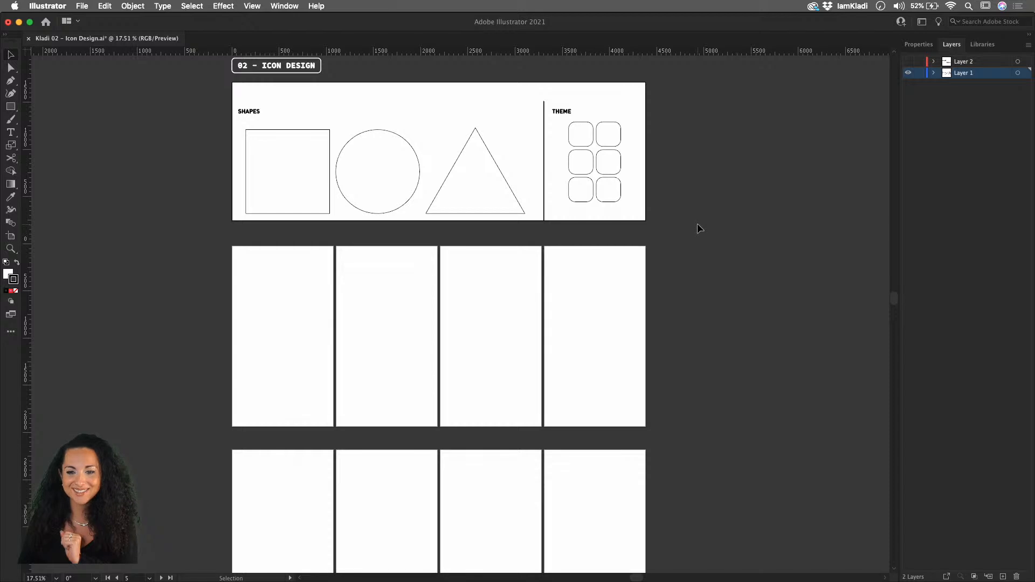
pyautogui.scroll(1, 697, 223)
pyautogui.hscroll(-1, 698, 224)
pyautogui.scroll(4, 698, 223)
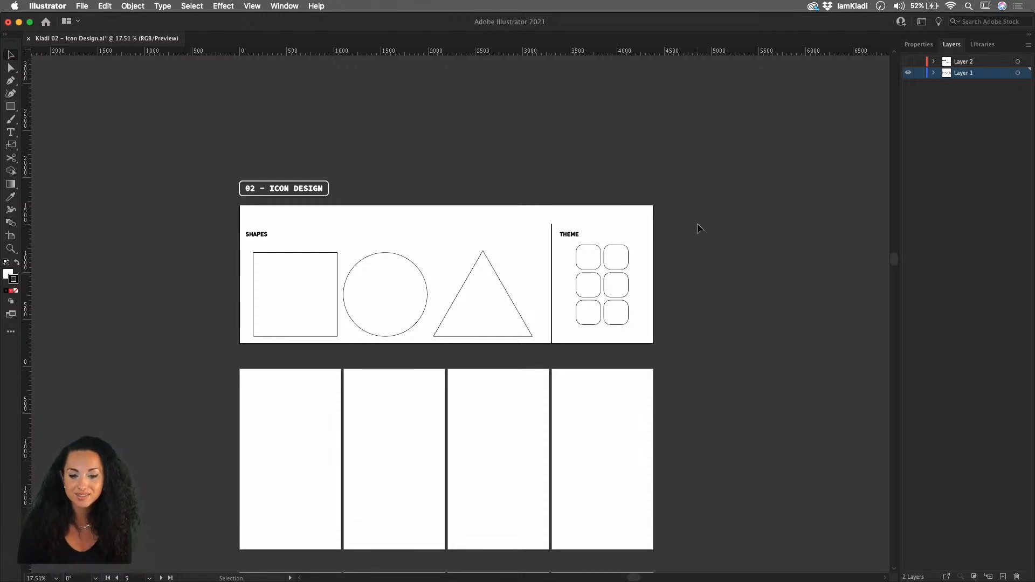
pyautogui.scroll(-5, 618, 326)
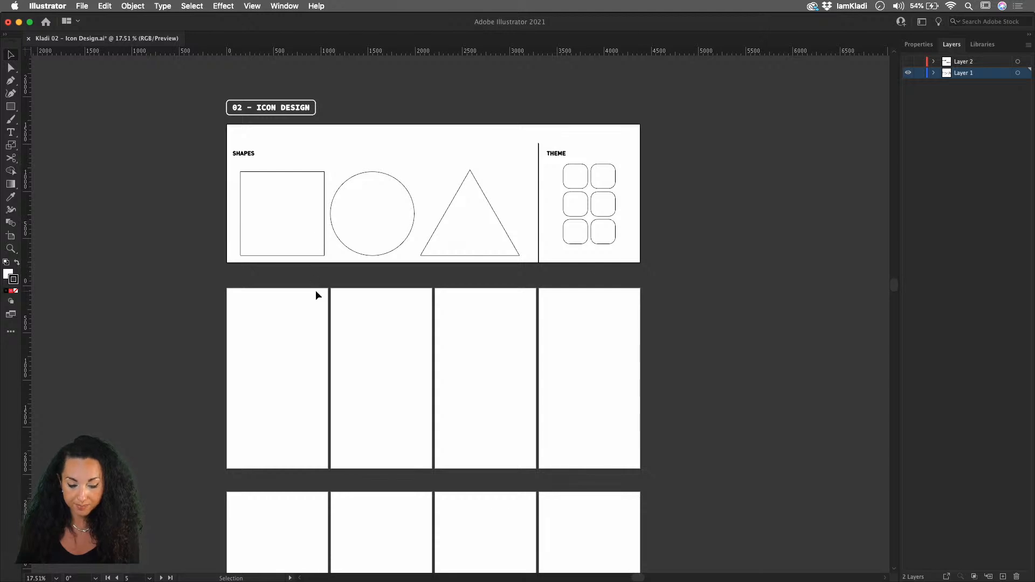
pyautogui.click(908, 61)
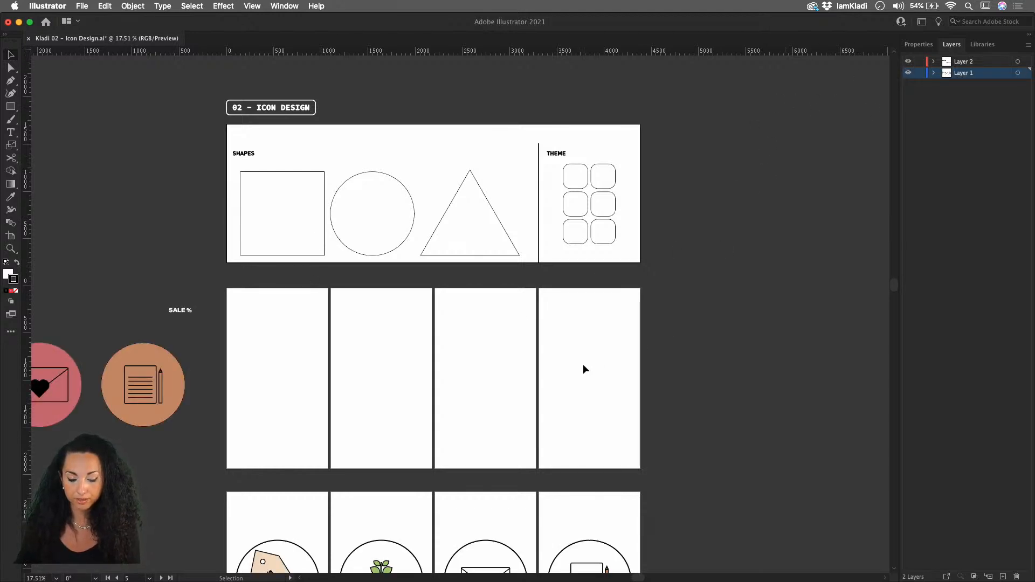
# Step: Examine the example icons, and activate the Artboard tool to check the artboard names in both rows
pyautogui.moveTo(583, 364); pyautogui.dragTo(641, 124)
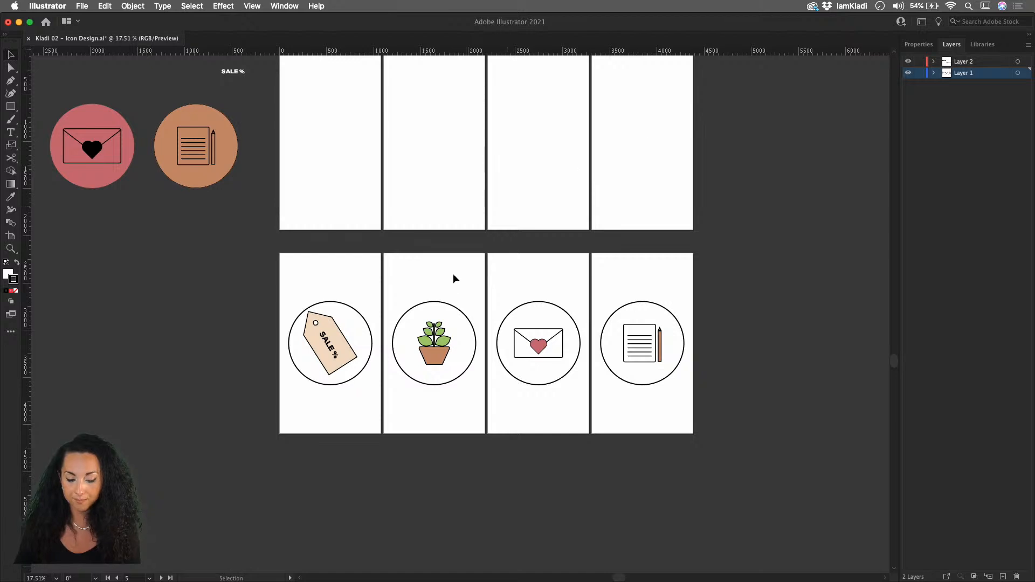
pyautogui.scroll(5, 452, 291)
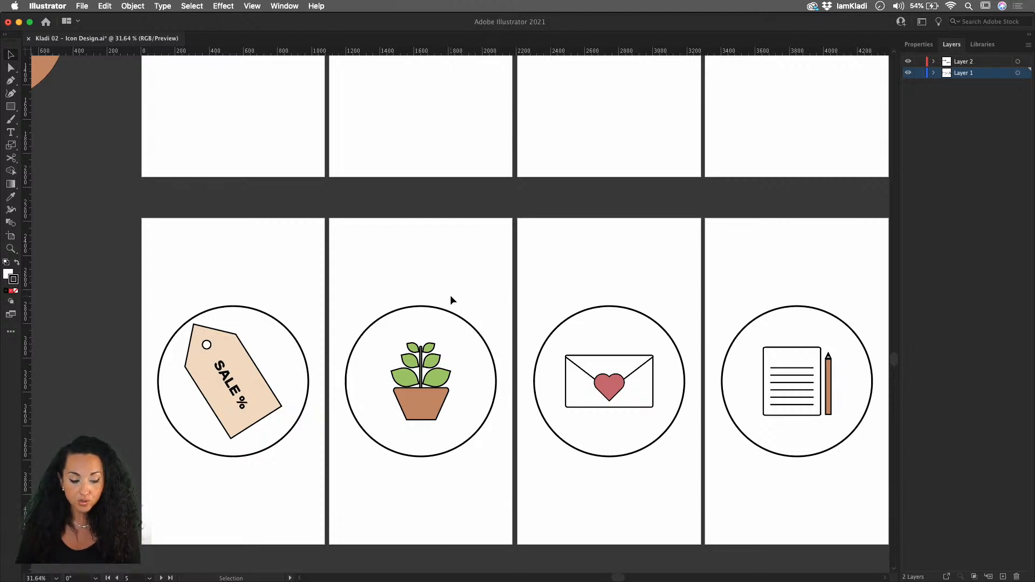
pyautogui.hotkey('shift', 'o')
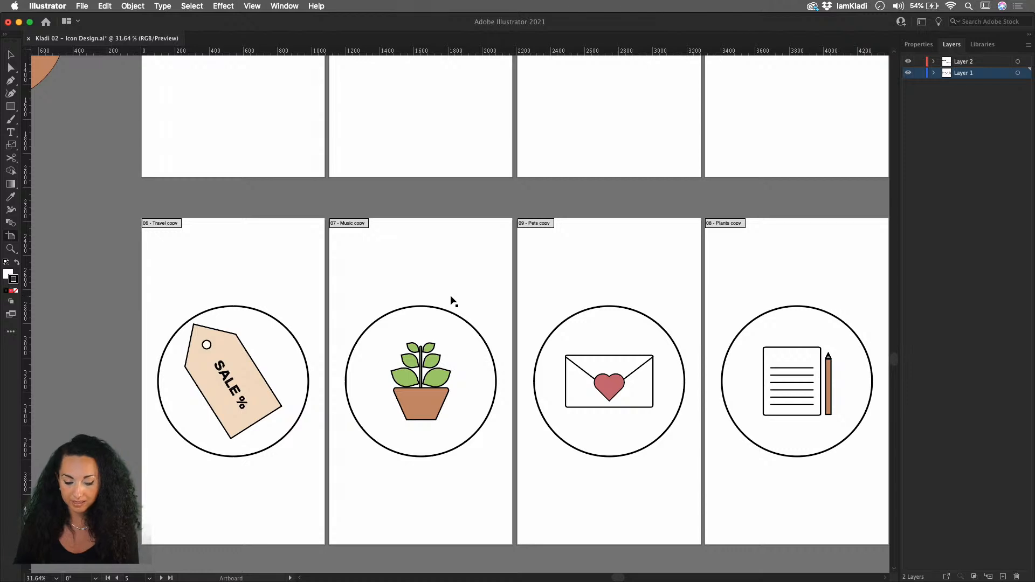
pyautogui.scroll(10, 451, 301)
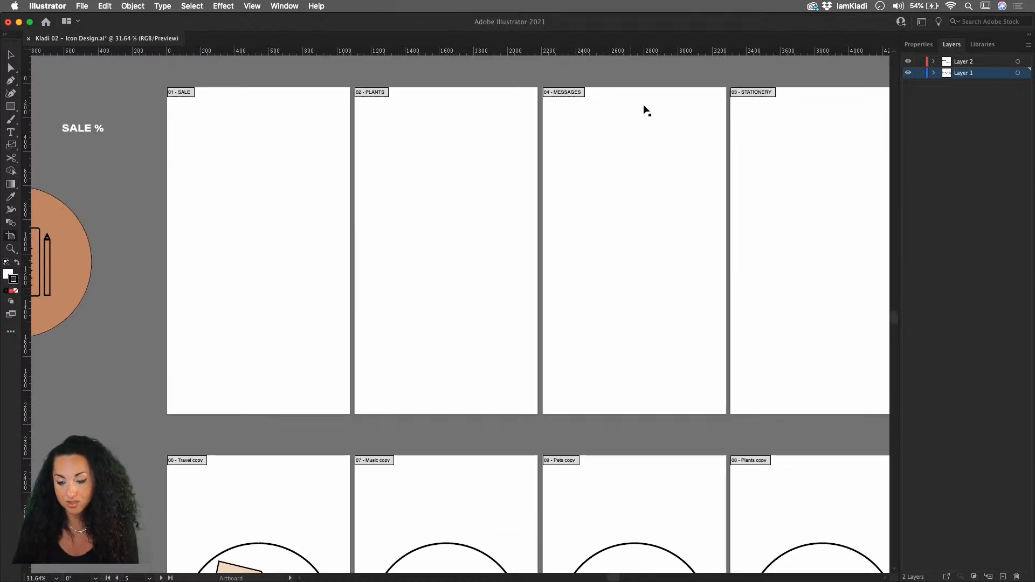
# Step: Examine the artboard names above the empty row and the example icon row
pyautogui.scroll(-5, 448, 409)
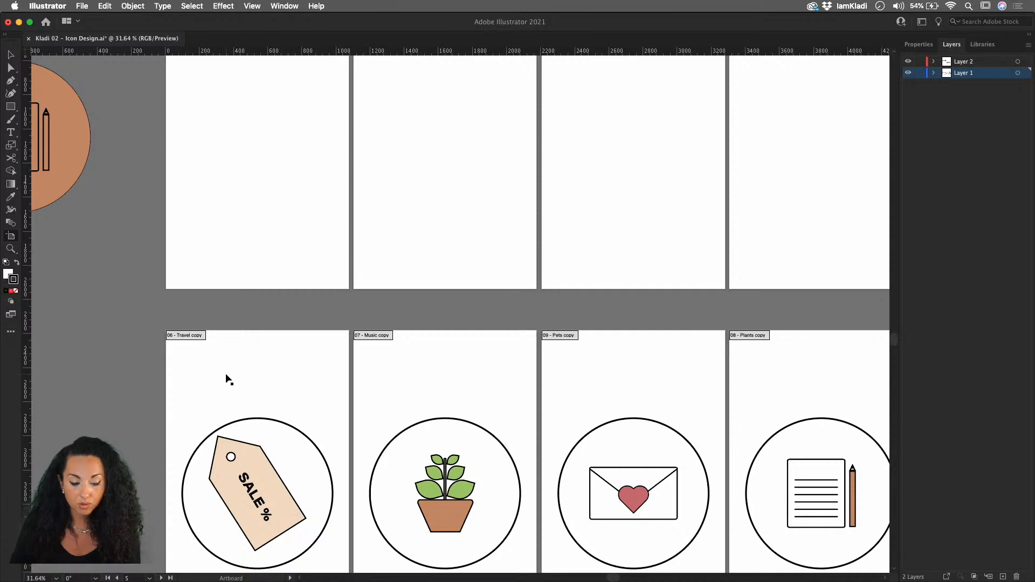
pyautogui.scroll(4, 197, 354)
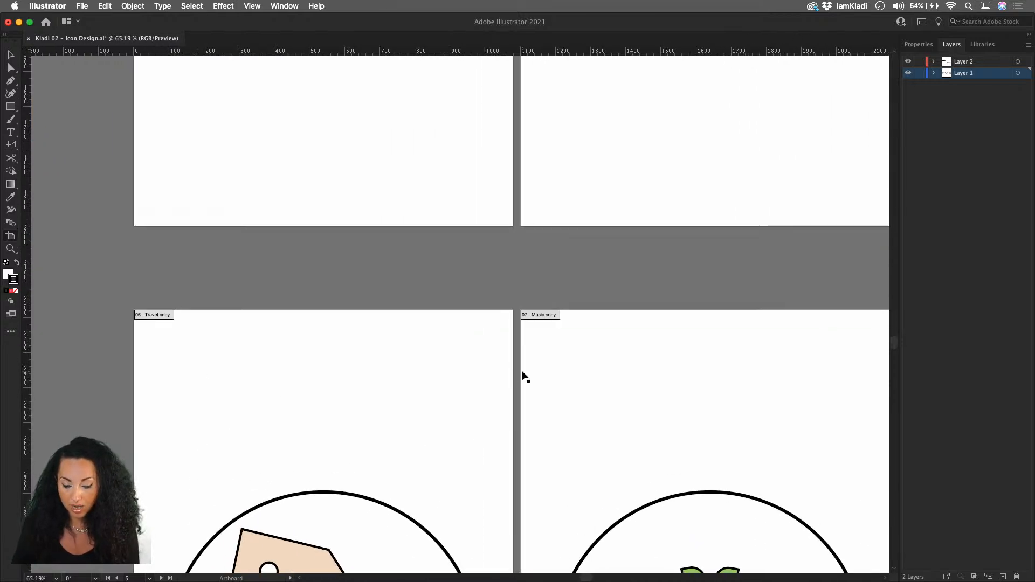
pyautogui.hscroll(6, 523, 376)
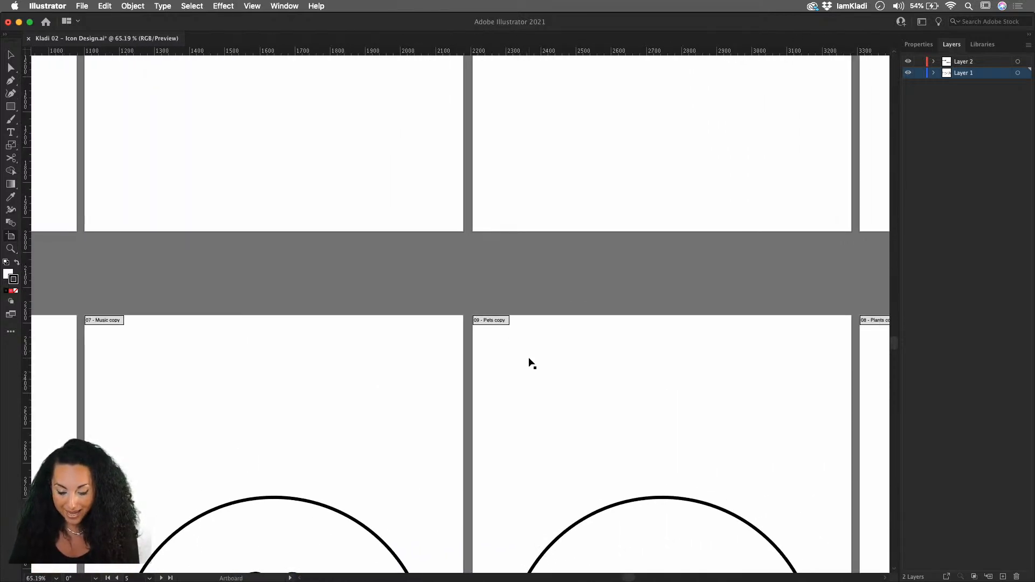
pyautogui.hscroll(5, 529, 363)
pyautogui.scroll(-6, 529, 363)
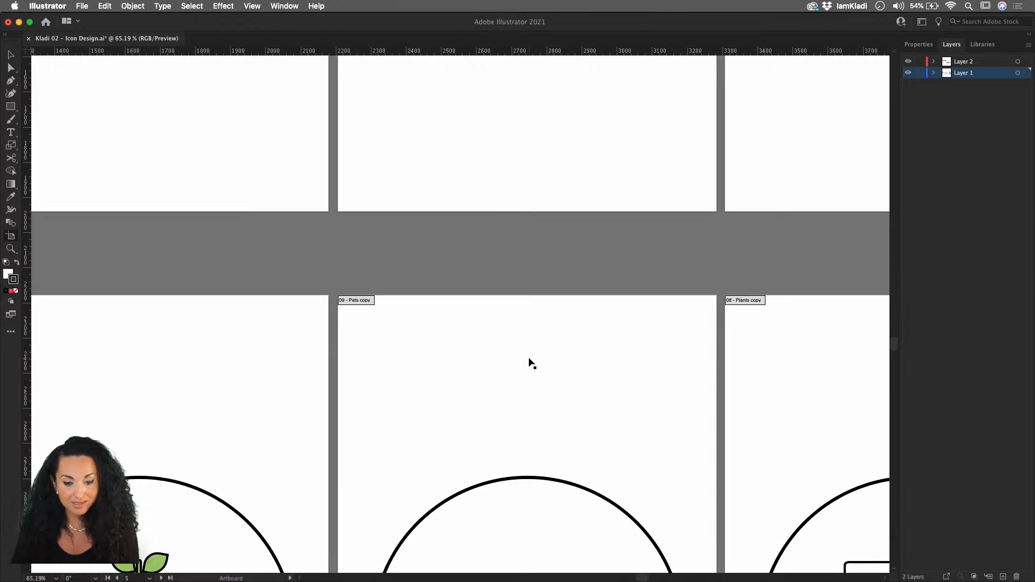
pyautogui.hscroll(-1, 529, 363)
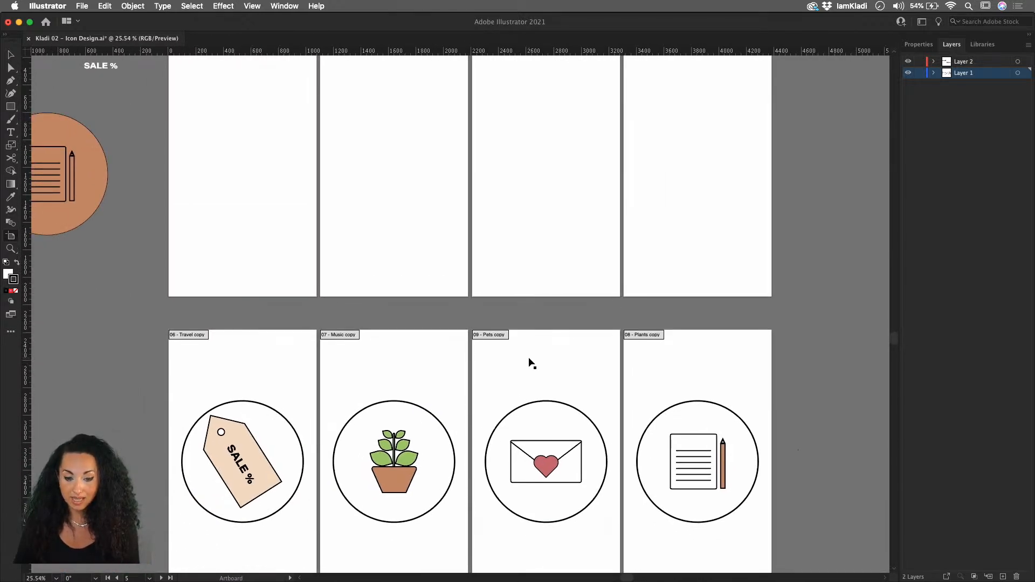
pyautogui.hscroll(-1, 529, 363)
pyautogui.scroll(5, 529, 363)
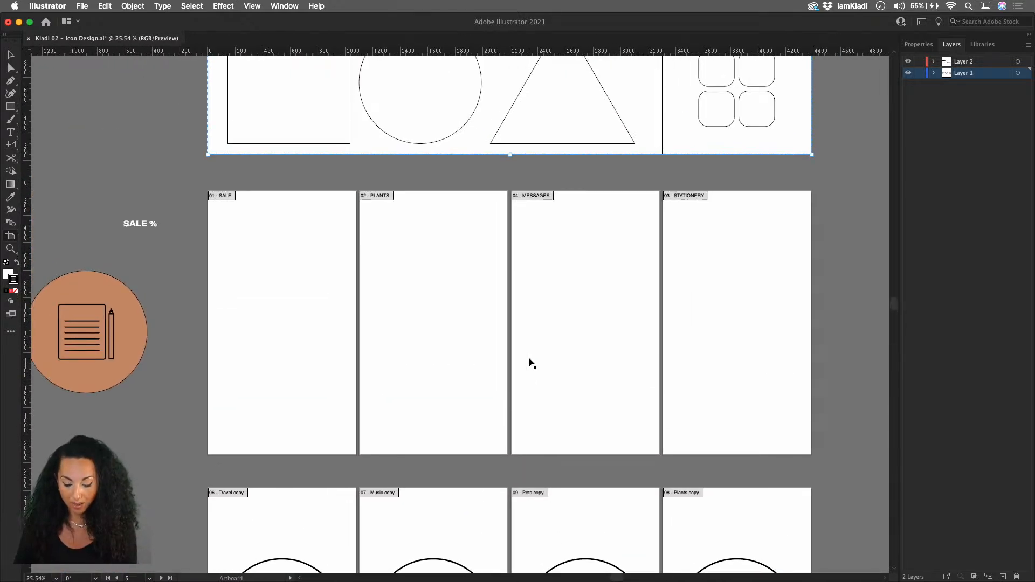
# Step: Switch to the Selection tool and review the example icons, the empty artboards and the starting shapes
pyautogui.press('v')
pyautogui.scroll(-7, 529, 360)
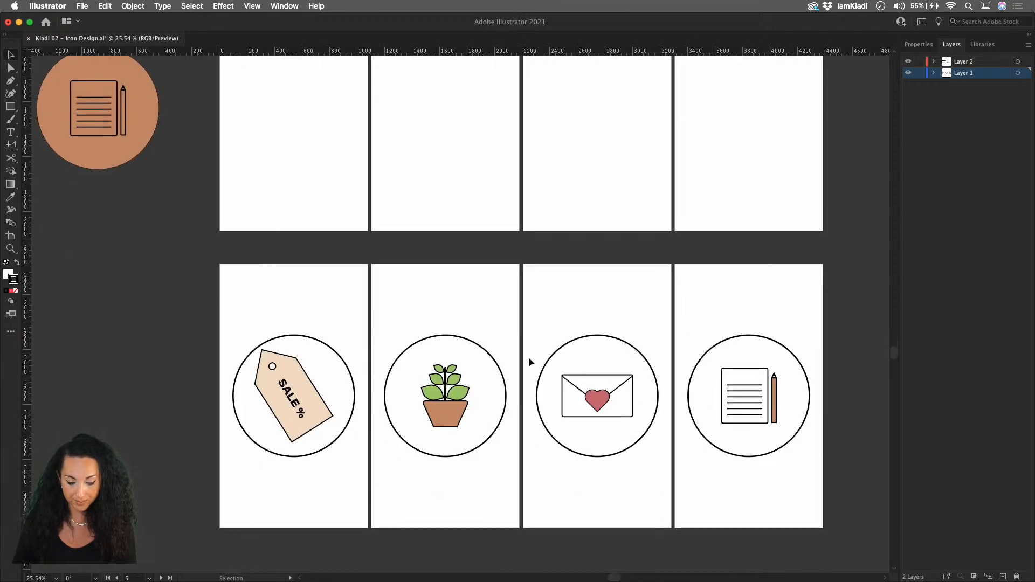
pyautogui.scroll(6, 529, 357)
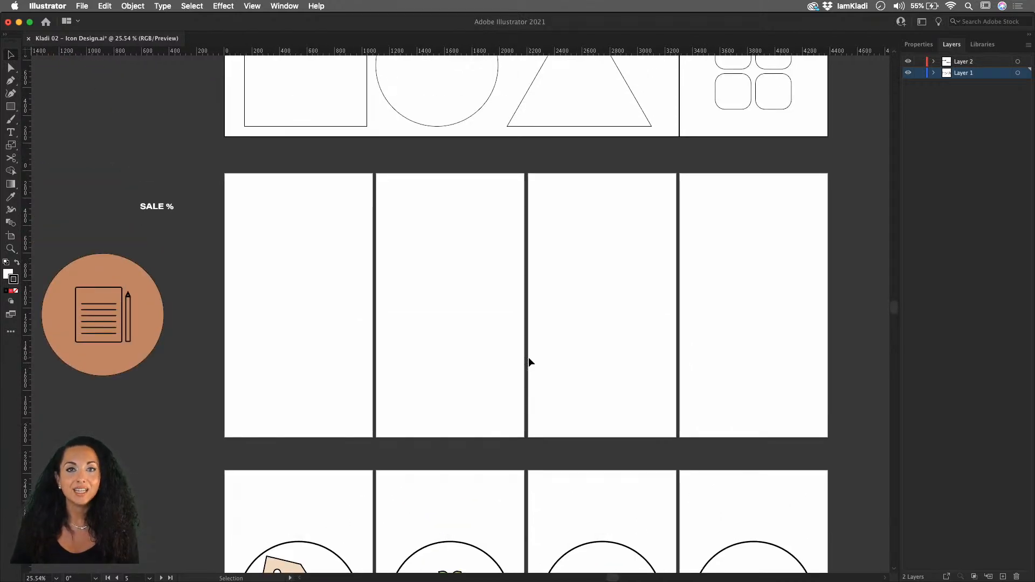
pyautogui.scroll(5, 528, 356)
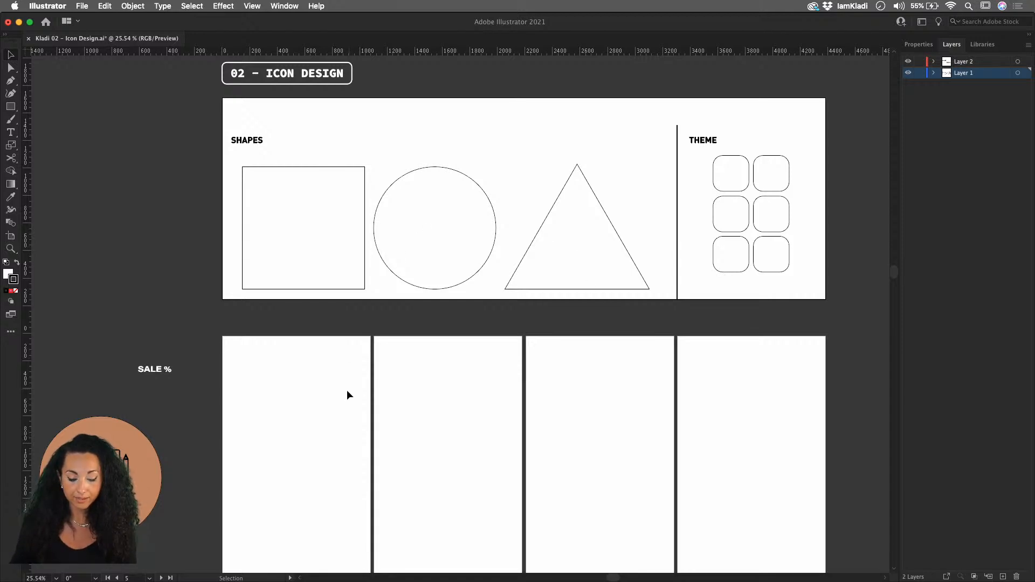
pyautogui.scroll(-5, 347, 390)
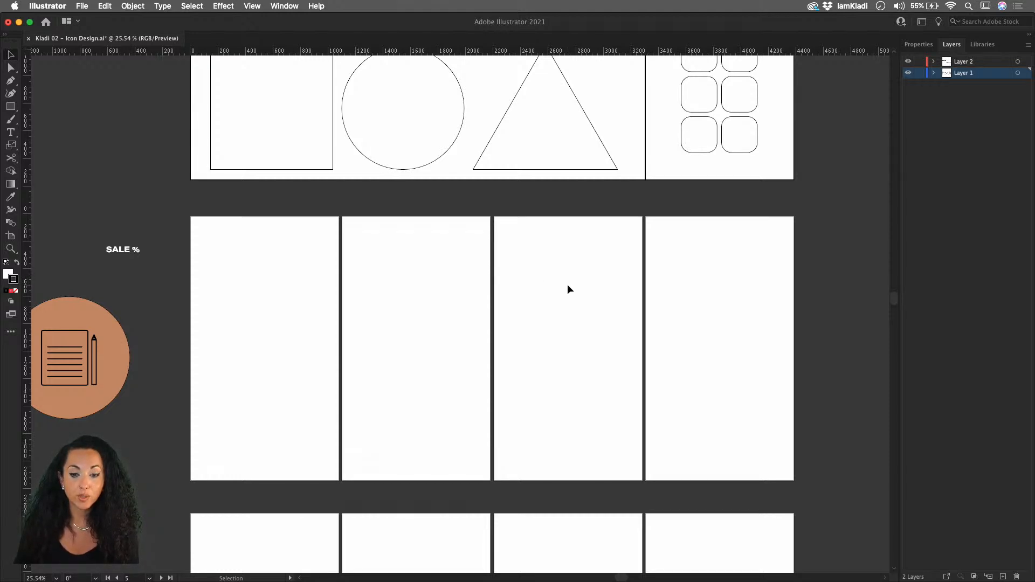
# Step: Check the name, preset and dimensions in the SALE artboard's options, and close them
pyautogui.hotkey('shift', 'o')
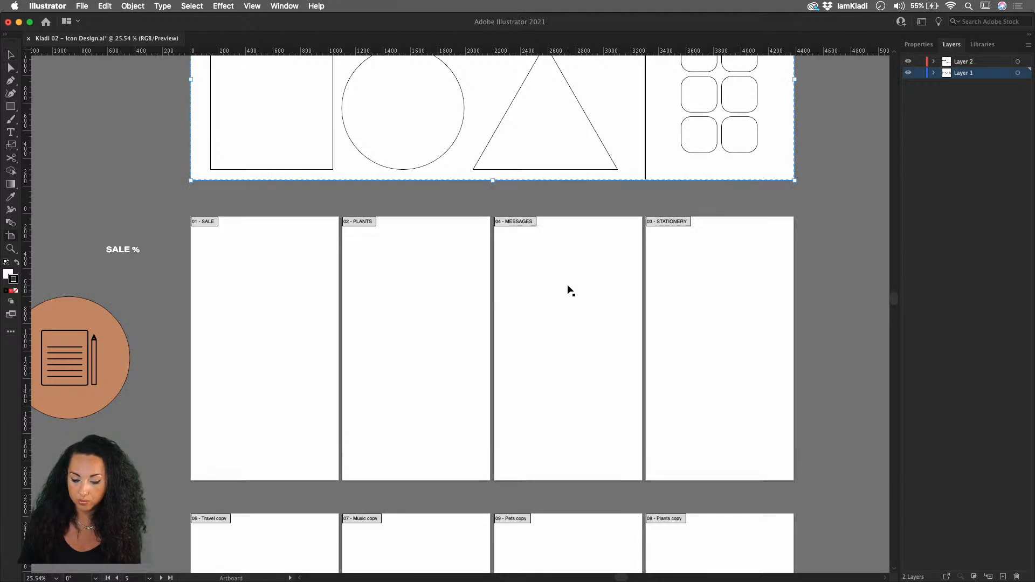
pyautogui.click(277, 310)
pyautogui.doubleClick(277, 310)
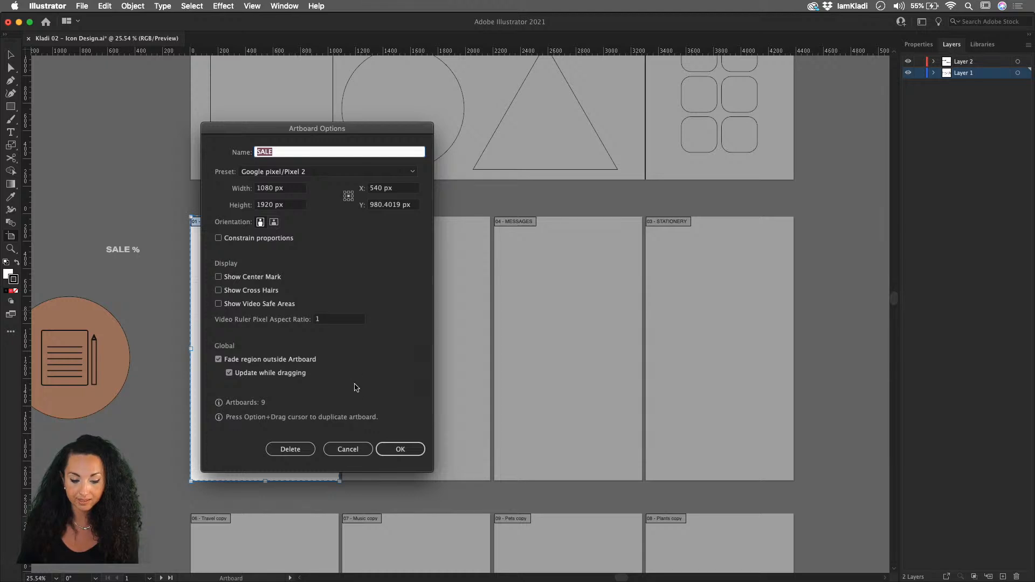
pyautogui.click(394, 451)
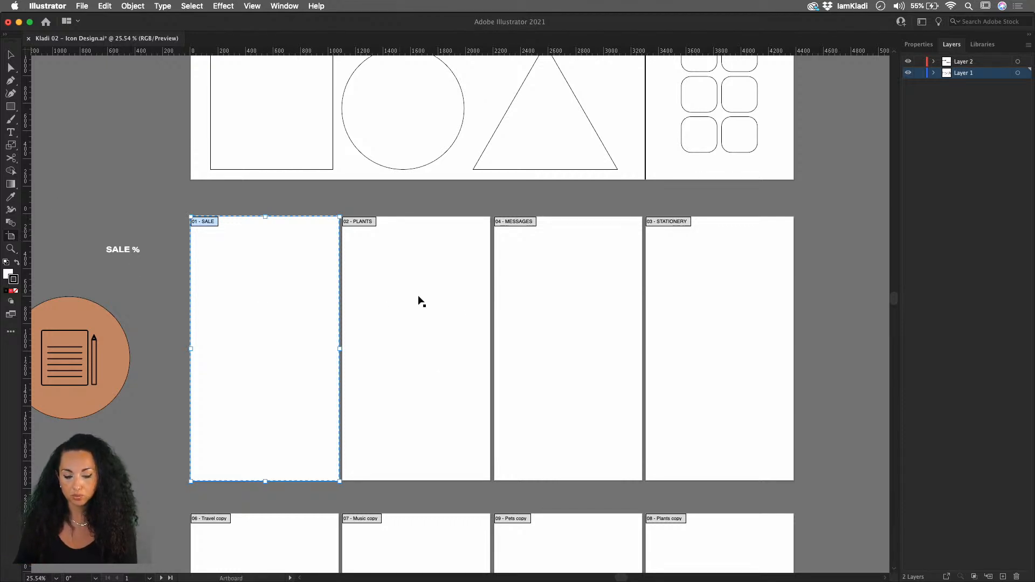
# Step: Draw a new artboard about 1731 by 1511 px in the blank area beyond the STATIONERY artboard
pyautogui.moveTo(550, 310); pyautogui.dragTo(393, 280)
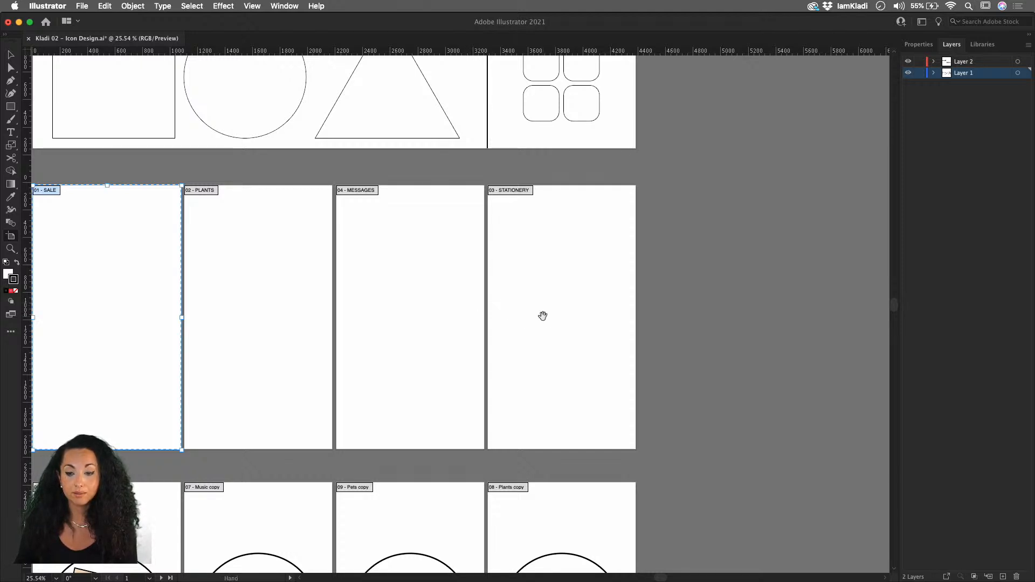
pyautogui.moveTo(508, 320); pyautogui.dragTo(372, 312)
pyautogui.moveTo(563, 323); pyautogui.dragTo(429, 330)
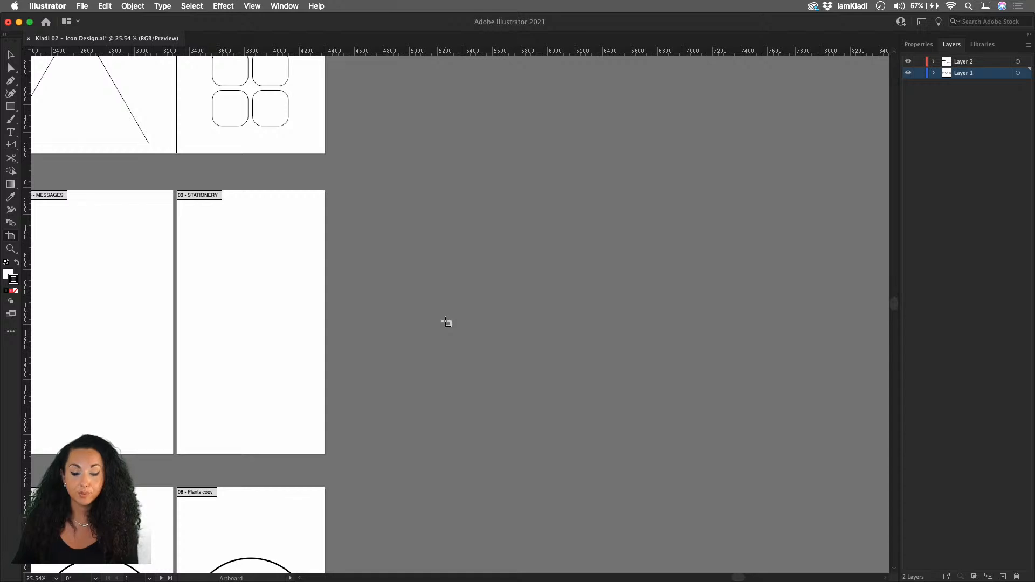
pyautogui.moveTo(412, 193); pyautogui.dragTo(650, 401)
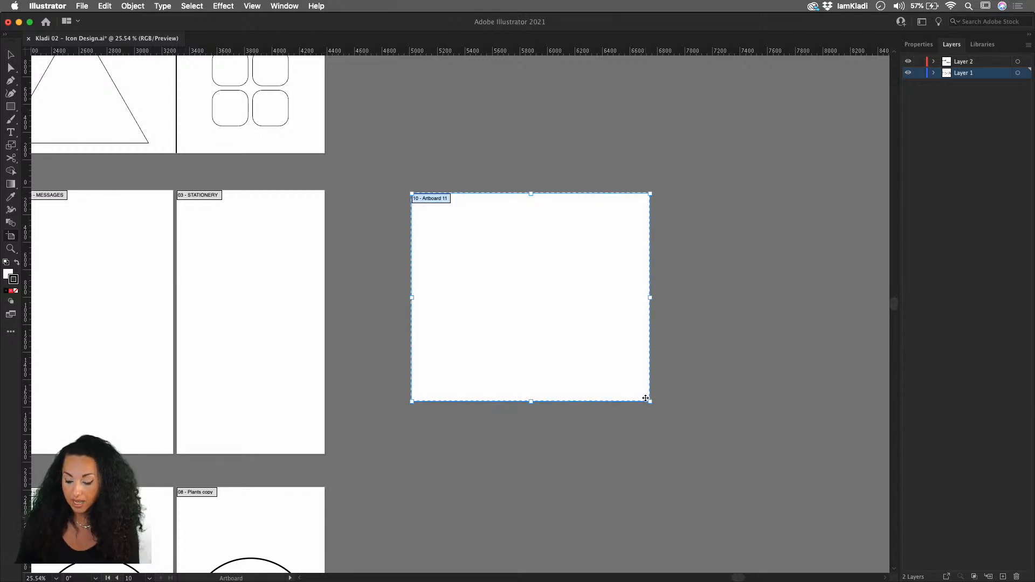
# Step: Set the new artboard's width and height to 2000 px each
pyautogui.doubleClick(646, 398)
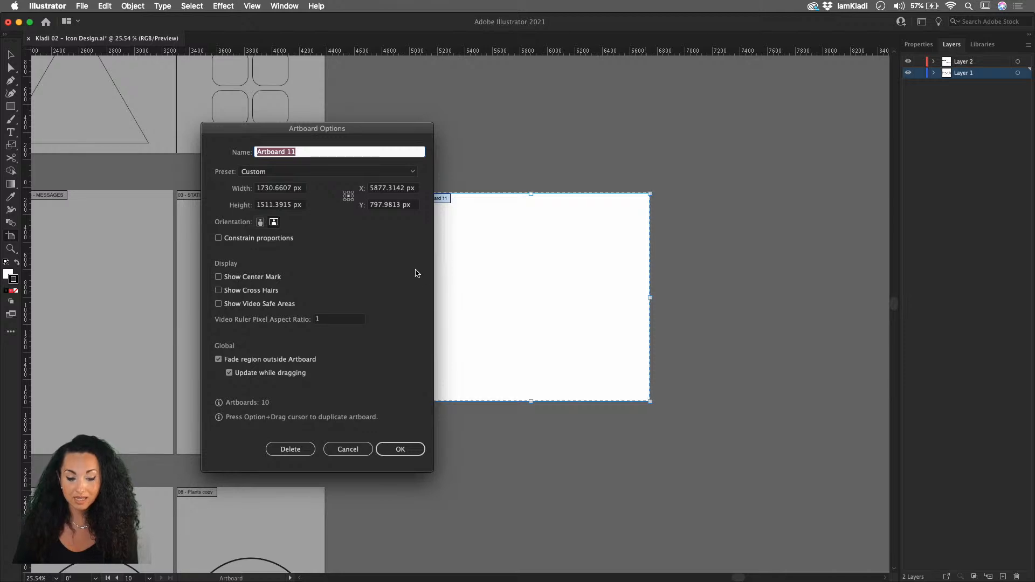
pyautogui.doubleClick(261, 188)
pyautogui.write('2')
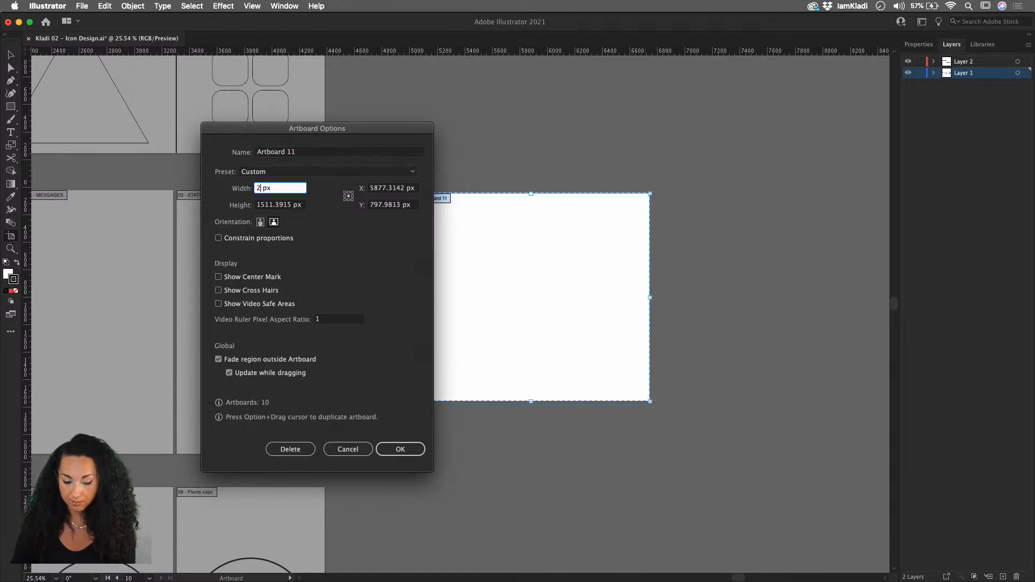
pyautogui.write('000')
pyautogui.doubleClick(274, 206)
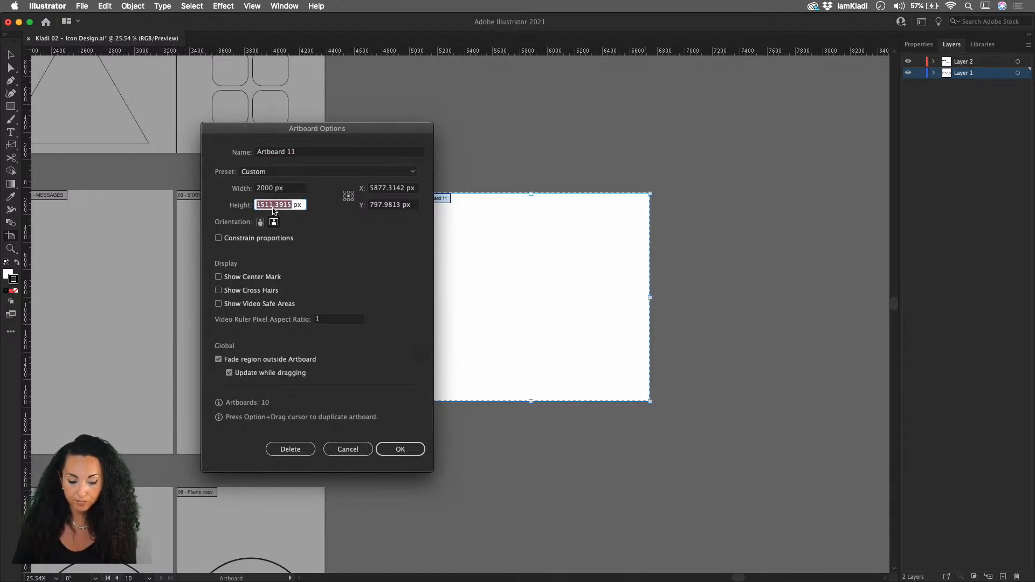
pyautogui.write('2000')
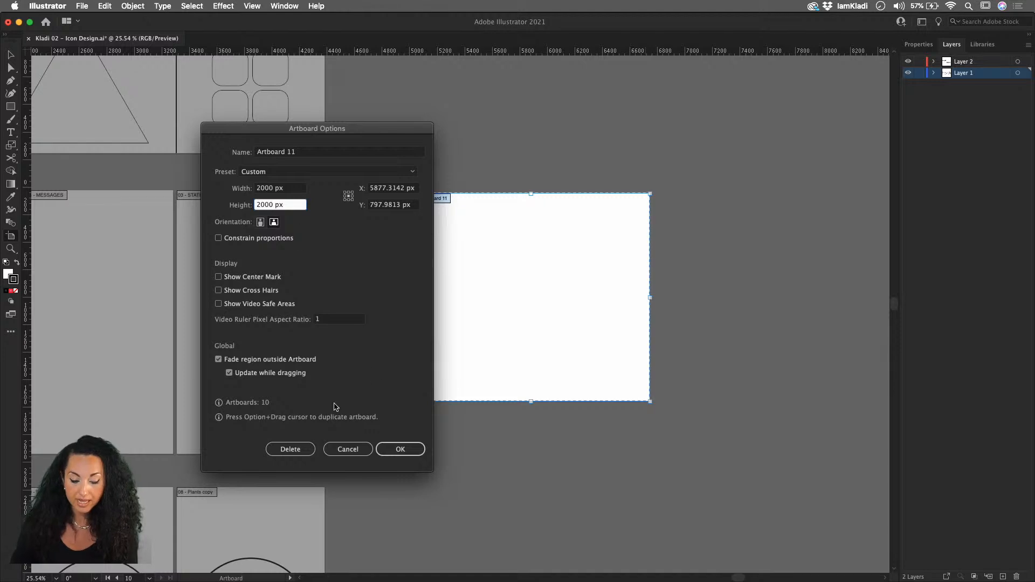
pyautogui.click(392, 452)
# Step: Move the new artboard slightly down and to the right, and save the document over the externally modified file
pyautogui.moveTo(523, 305); pyautogui.dragTo(551, 330)
pyautogui.press('Escape')
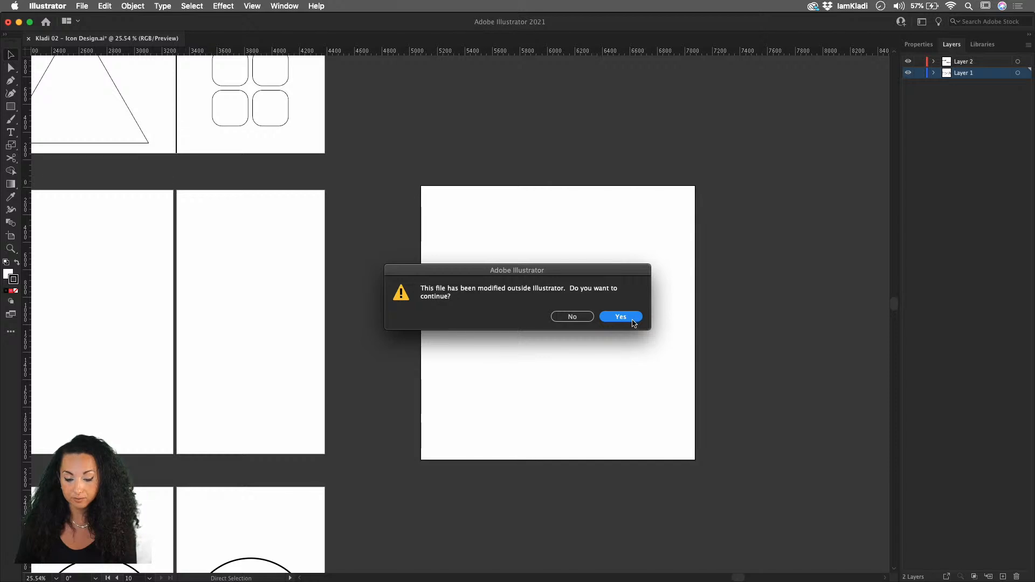
pyautogui.click(633, 321)
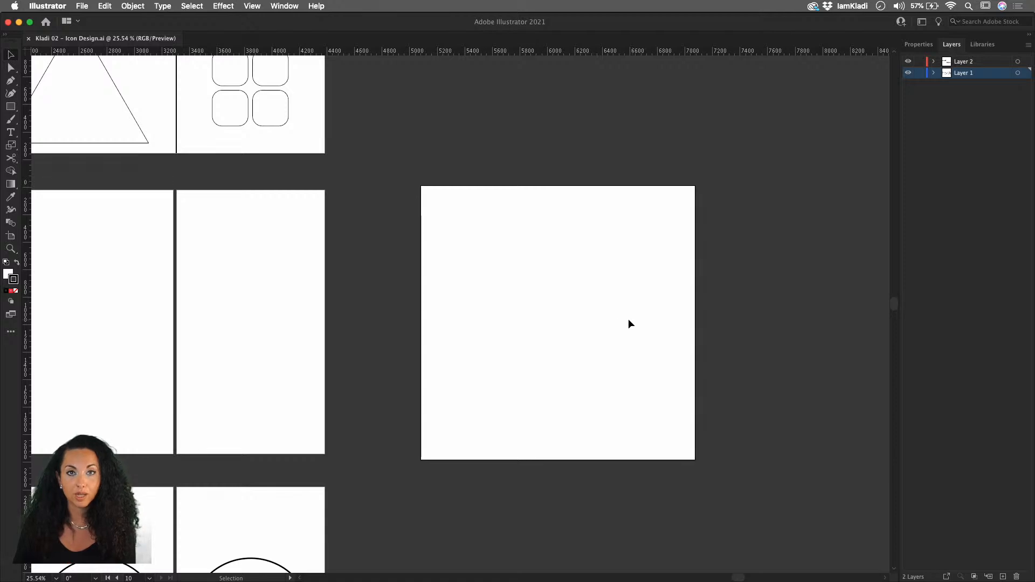
# Step: Look over the row of empty artboards and the example icons below it
pyautogui.hscroll(-5, 629, 323)
pyautogui.hscroll(-8, 544, 339)
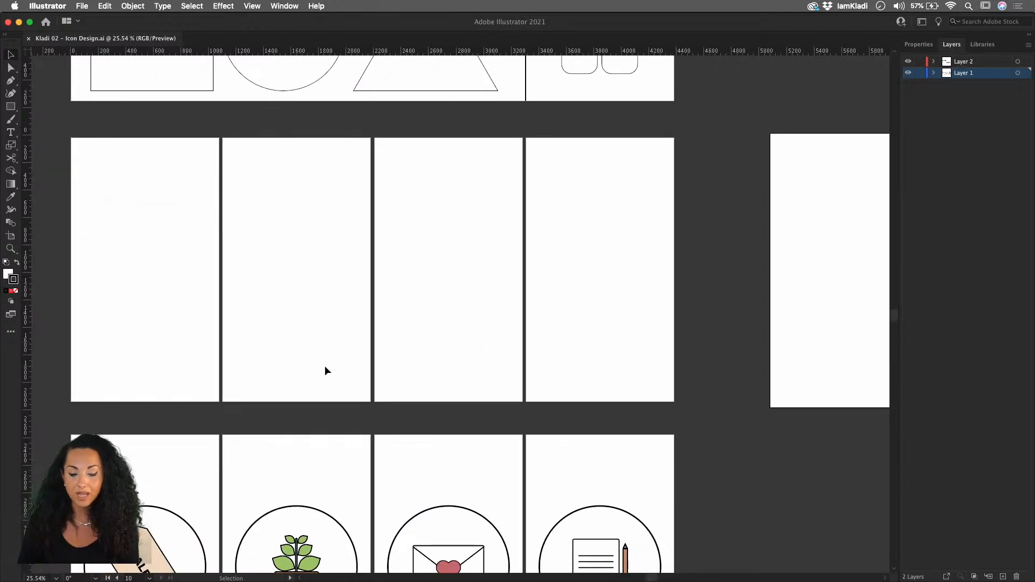
pyautogui.scroll(5, 325, 365)
pyautogui.hscroll(-3, 324, 366)
pyautogui.scroll(-5, 325, 367)
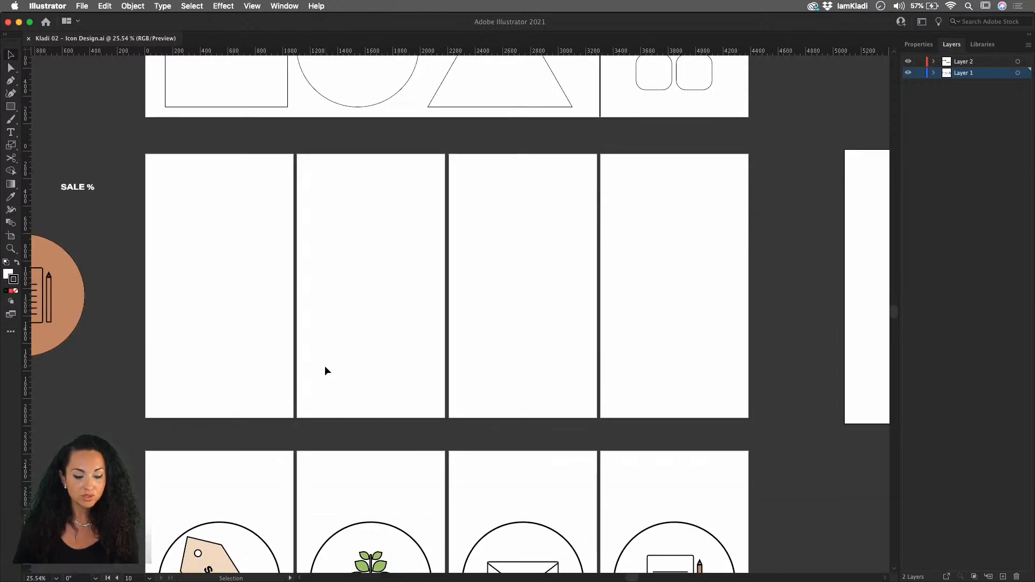
pyautogui.scroll(-5, 325, 366)
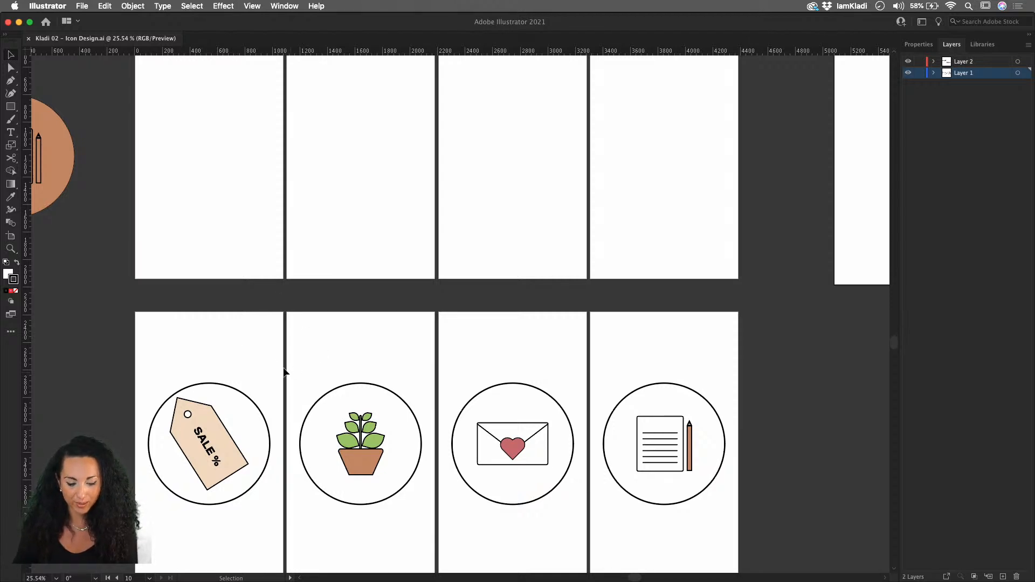
# Step: Duplicate the square from the SHAPES section onto the empty SALE artboard
pyautogui.press('space')
pyautogui.moveTo(230, 325); pyautogui.dragTo(303, 476)
pyautogui.moveTo(286, 393); pyautogui.dragTo(299, 453)
pyautogui.moveTo(304, 279); pyautogui.dragTo(317, 358)
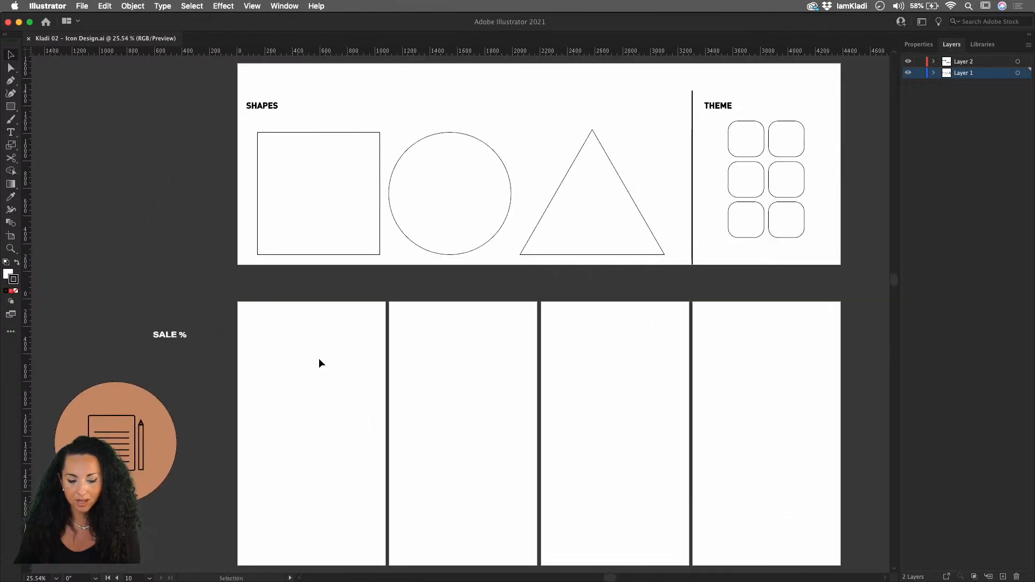
pyautogui.click(380, 239)
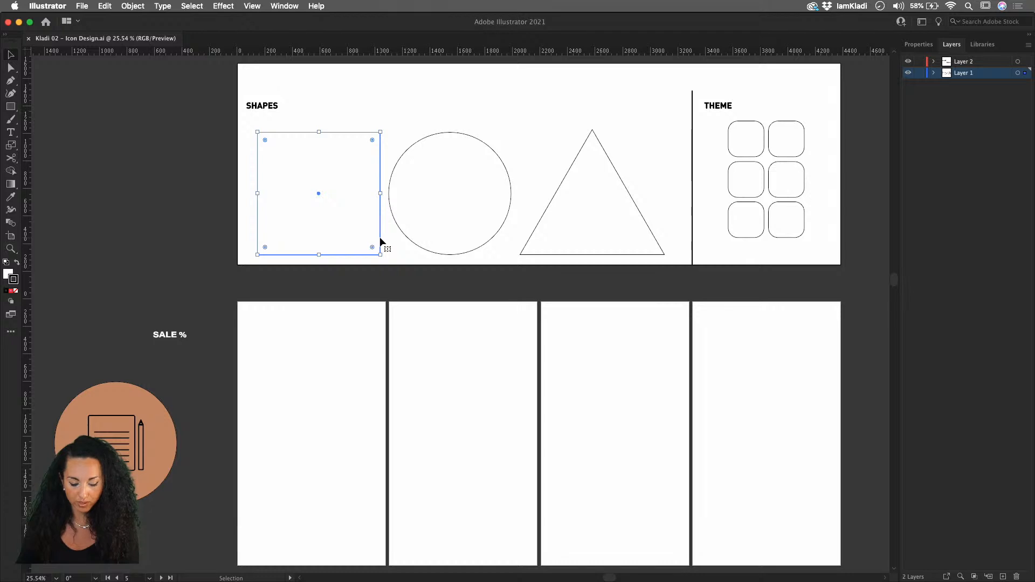
pyautogui.moveTo(380, 239); pyautogui.dragTo(372, 461)
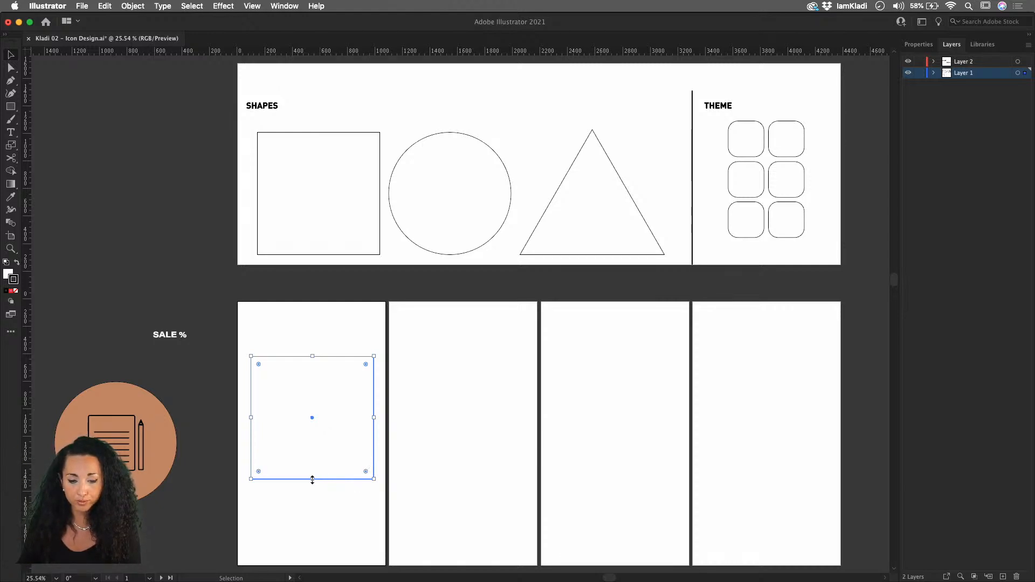
# Step: Stretch the copied square downward into a tall rectangle ending near the SALE artboard's lower edge
pyautogui.moveTo(312, 479); pyautogui.dragTo(317, 547)
pyautogui.scroll(-2, 316, 518)
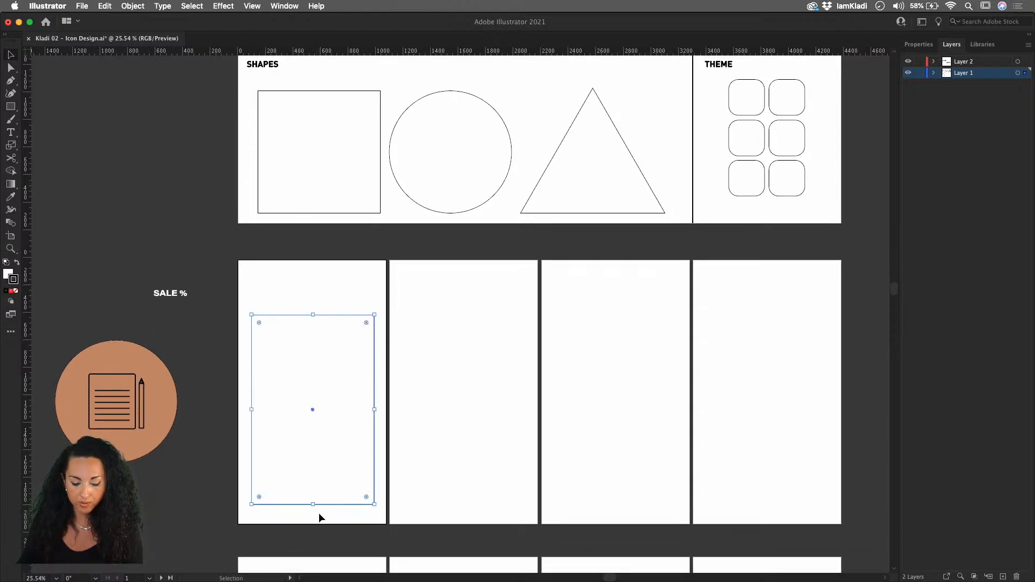
pyautogui.scroll(5, 319, 509)
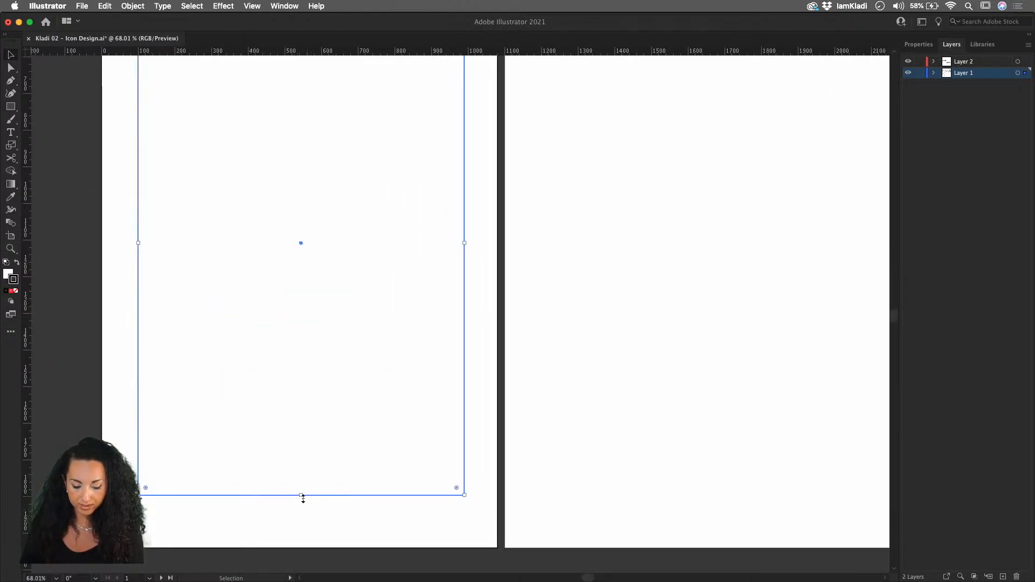
pyautogui.scroll(-4, 303, 499)
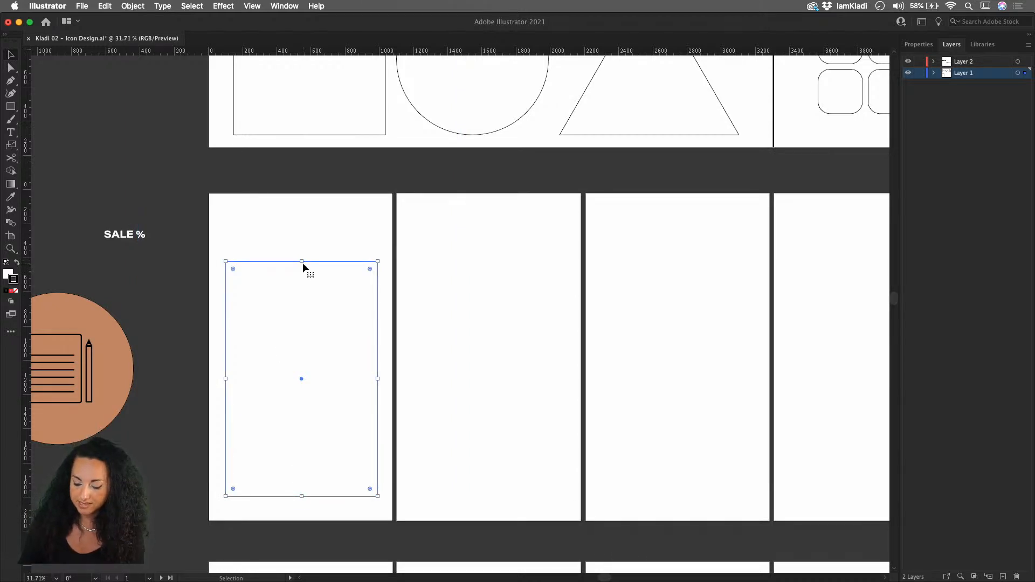
# Step: Add an anchor point near the middle of the rectangle's top edge with the Pen tool, and place a separate point just above it
pyautogui.press('p')
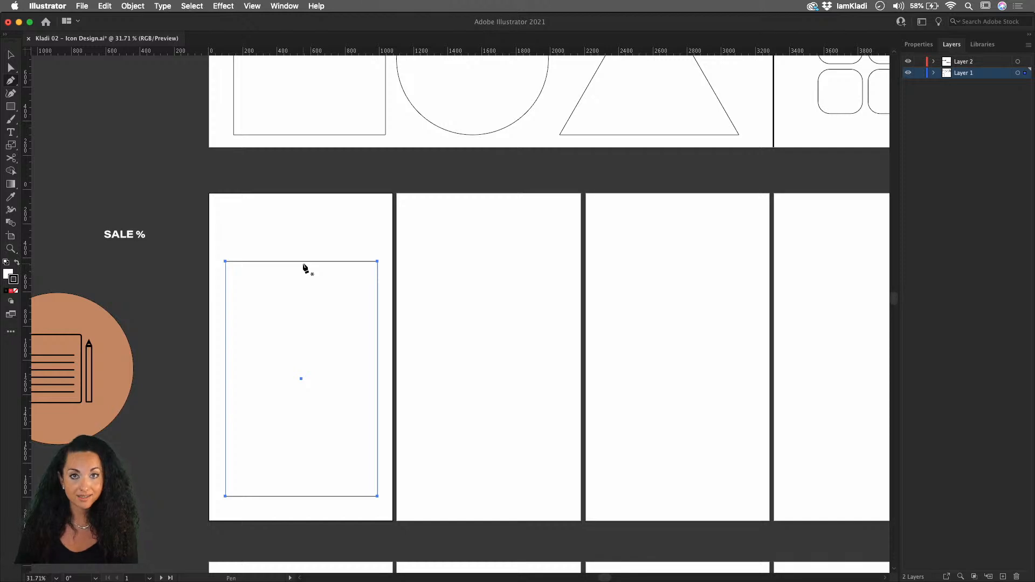
pyautogui.press('alt+super')
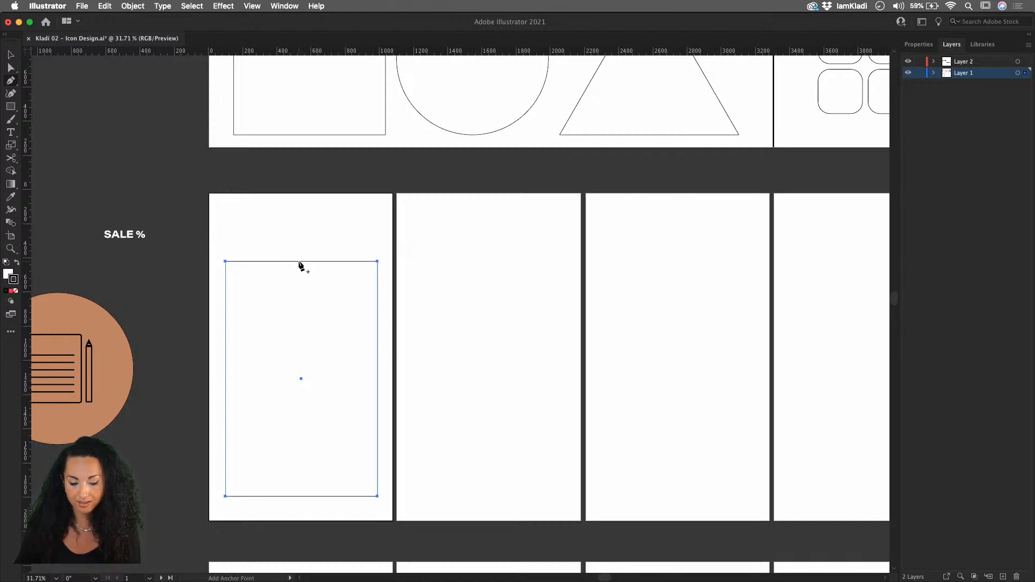
pyautogui.click(298, 262)
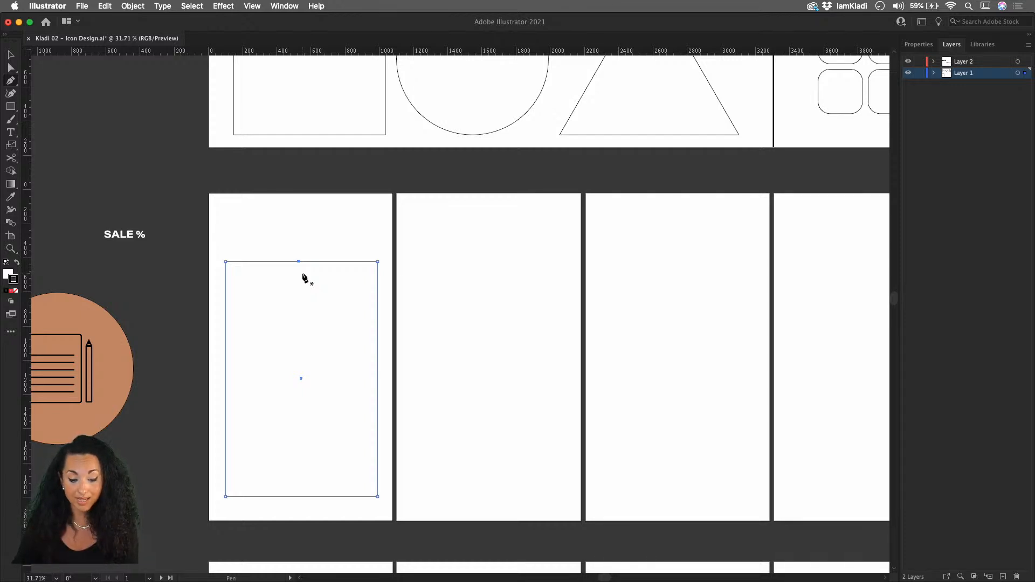
pyautogui.click(303, 237)
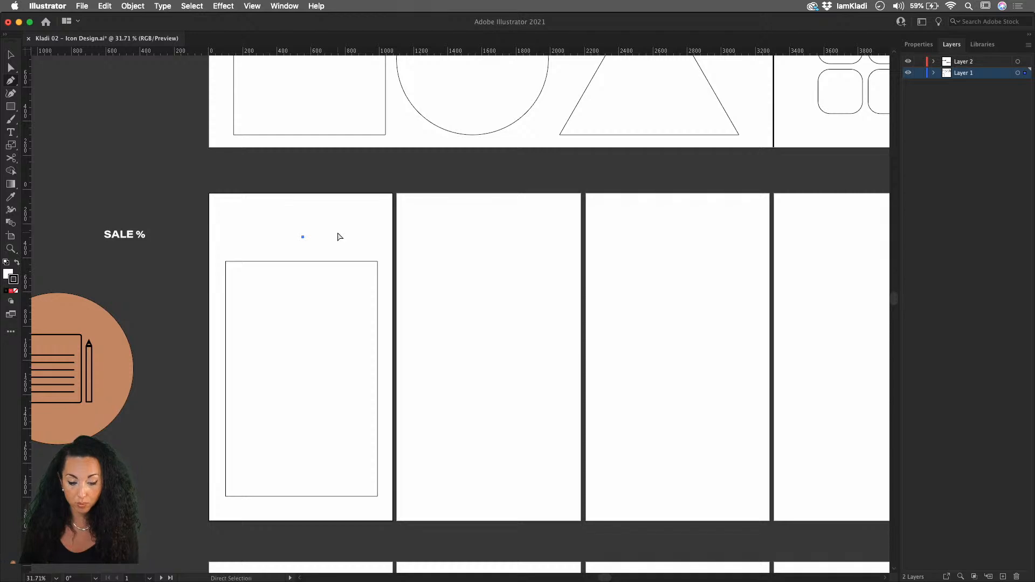
# Step: Undo the stray point and raise the rectangle's top middle anchor point into a peak just below the SALE artboard's upper edge
pyautogui.press('super+z')
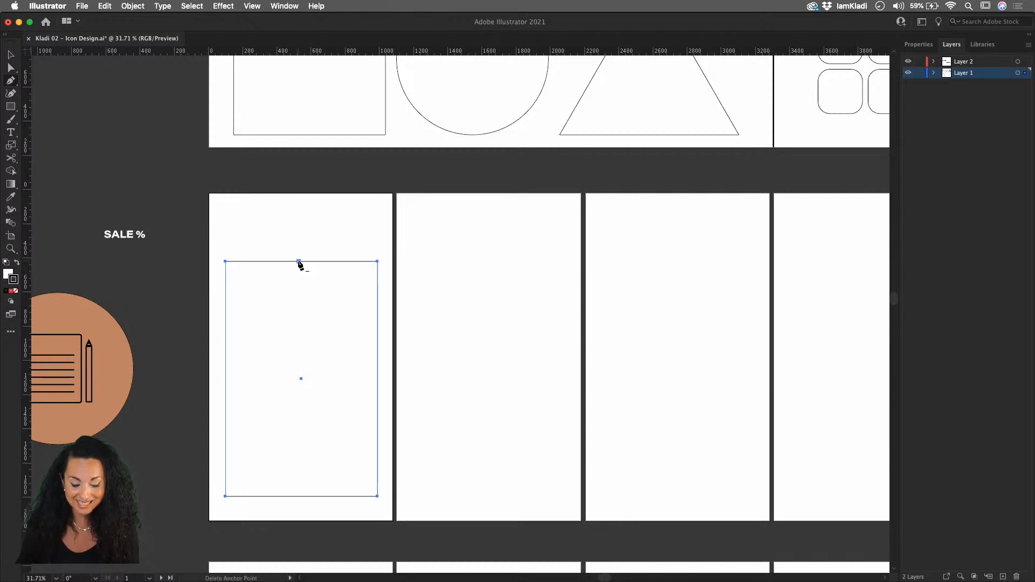
pyautogui.press('a')
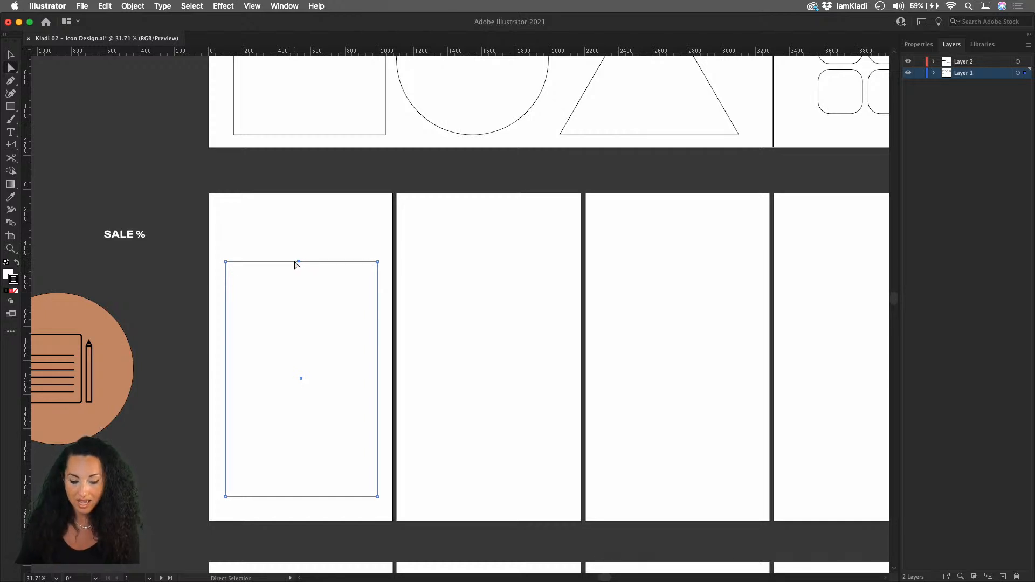
pyautogui.hotkey('shift', 'Up')
pyautogui.hotkey('shift', 'Up')
pyautogui.hotkey('shift', 'Up')
pyautogui.hotkey('shift', 'Up')
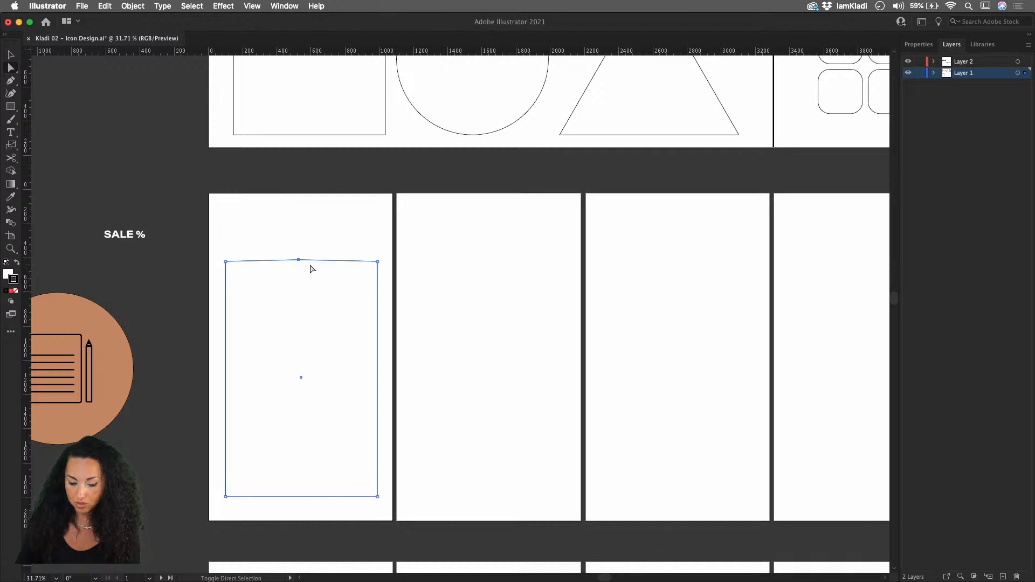
pyautogui.hotkey('shift', 'Up')
pyautogui.hotkey('shift', 'Up')
pyautogui.hotkey('shift', 'Up')
pyautogui.hotkey('shift', 'Up')
pyautogui.hotkey('shift', 'Up')
pyautogui.hotkey('shift', 'Up')
pyautogui.hotkey('shift', 'Up')
pyautogui.hotkey('shift', 'Up')
pyautogui.hotkey('shift', 'Up')
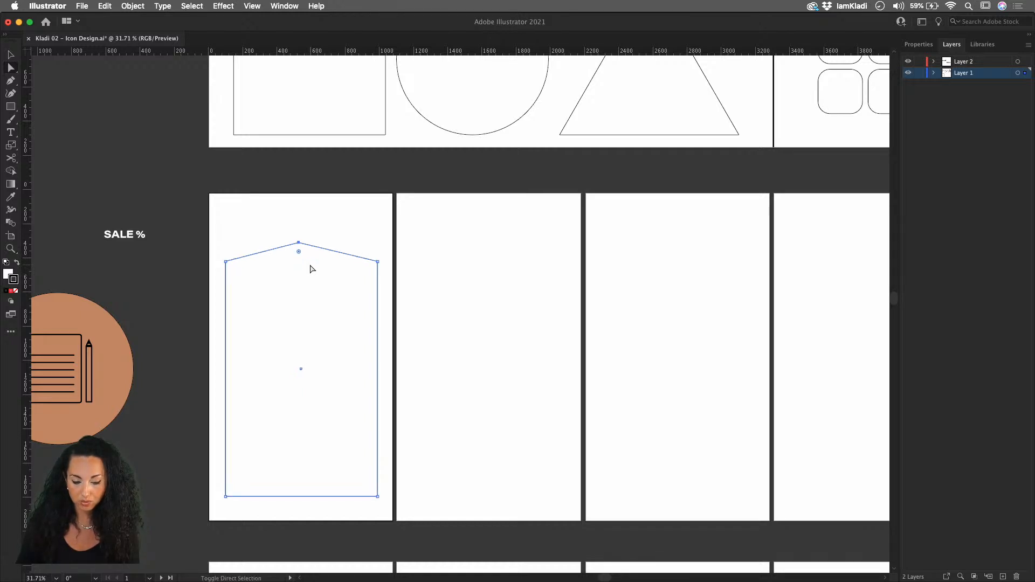
pyautogui.hotkey('shift', 'Up')
pyautogui.hotkey('shift', 'Up')
pyautogui.hotkey('shift', 'Up')
pyautogui.hotkey('shift', 'Up')
pyautogui.hotkey('shift', 'Up')
pyautogui.hotkey('shift', 'Up')
pyautogui.hotkey('shift', 'Up')
pyautogui.hotkey('shift', 'Up')
pyautogui.hotkey('shift', 'Up')
pyautogui.hotkey('shift', 'Up')
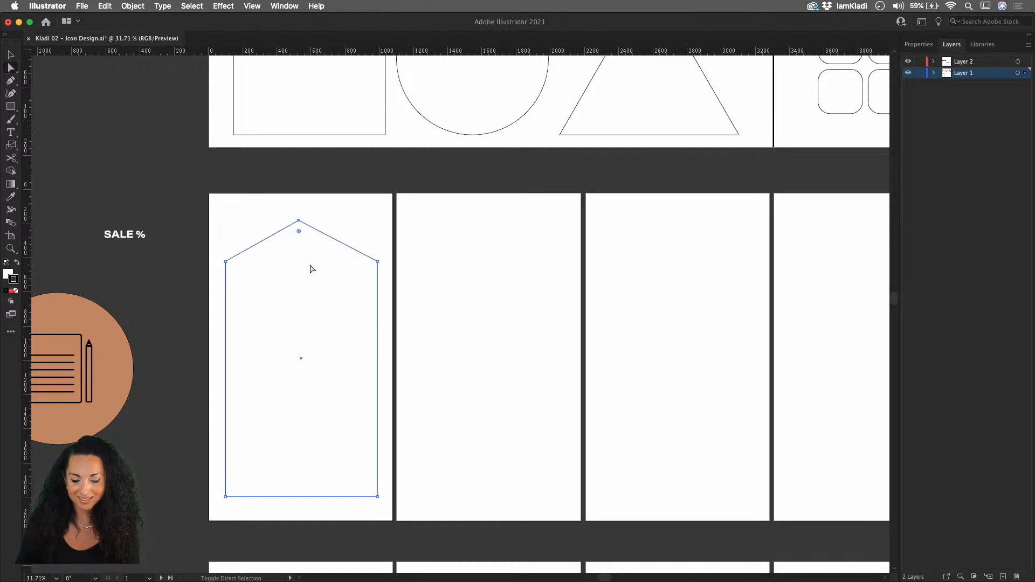
pyautogui.hotkey('shift', 'Up')
pyautogui.hotkey('shift', 'Up')
pyautogui.hotkey('shift', 'Up')
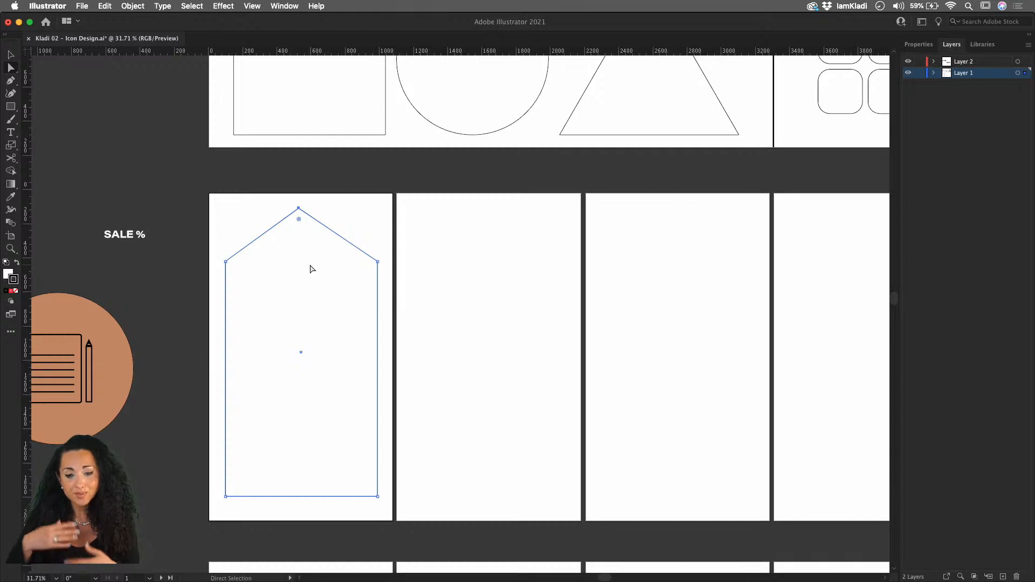
pyautogui.hotkey('shift', 'Up')
pyautogui.hotkey('shift', 'Up')
pyautogui.hotkey('shift', 'Up')
pyautogui.hotkey('shift', 'Up')
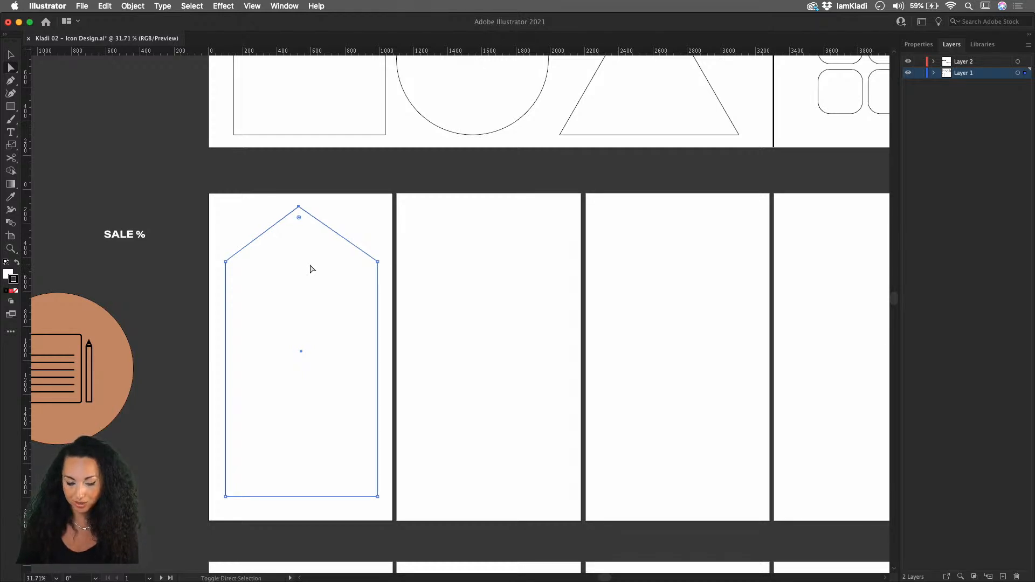
pyautogui.hotkey('shift', 'Up')
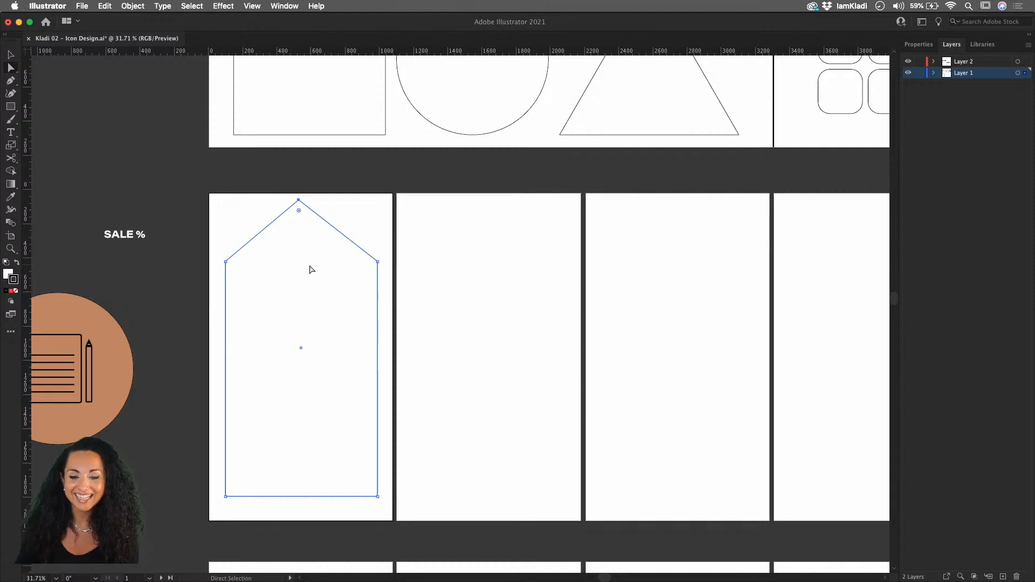
pyautogui.press('v')
pyautogui.click(411, 276)
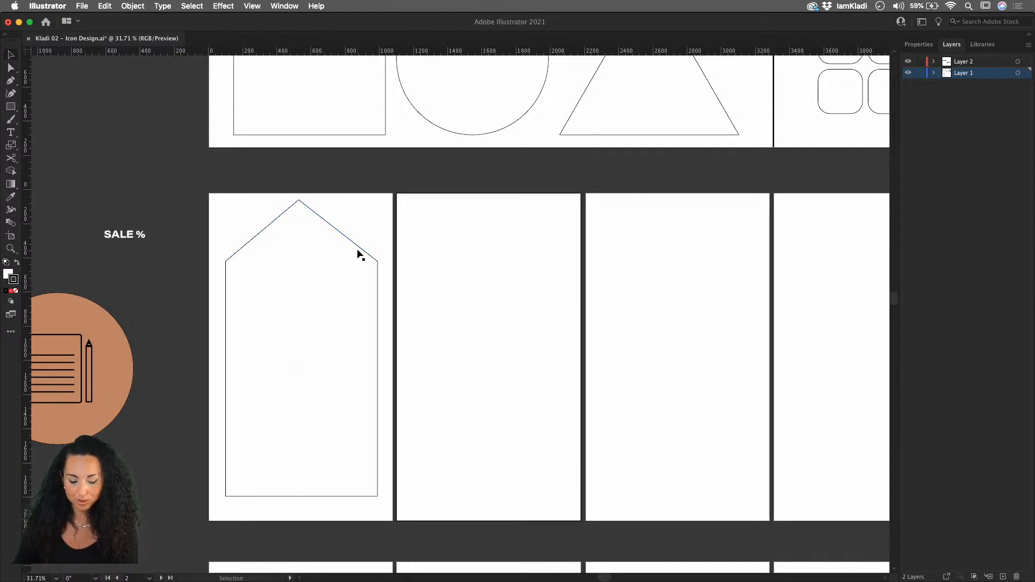
# Step: Duplicate the circle from the SHAPES section onto the tag, shrink it to a small hole, and place it below the peak
pyautogui.click(493, 128)
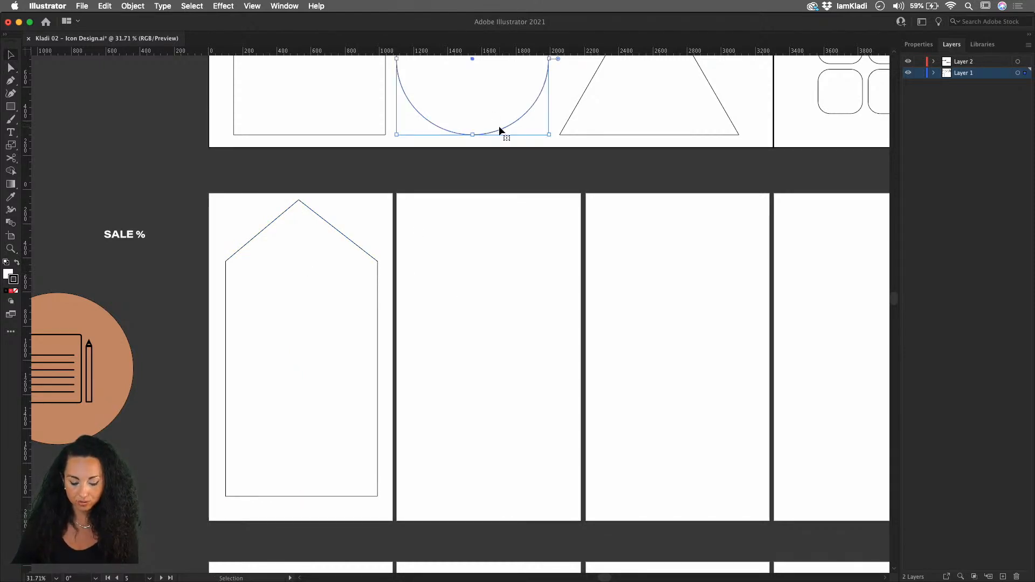
pyautogui.moveTo(510, 129); pyautogui.dragTo(339, 388)
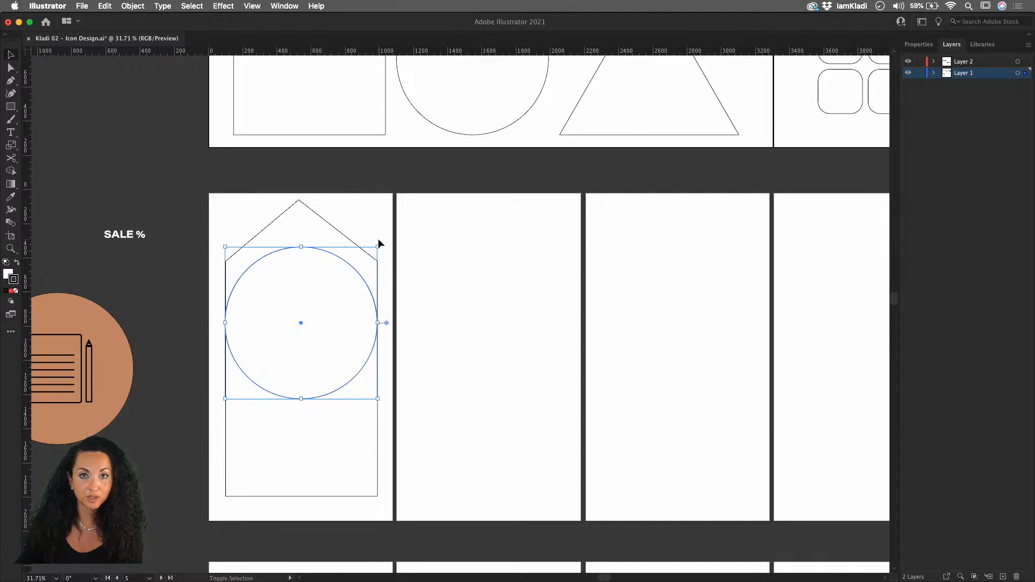
pyautogui.moveTo(378, 246); pyautogui.dragTo(313, 317)
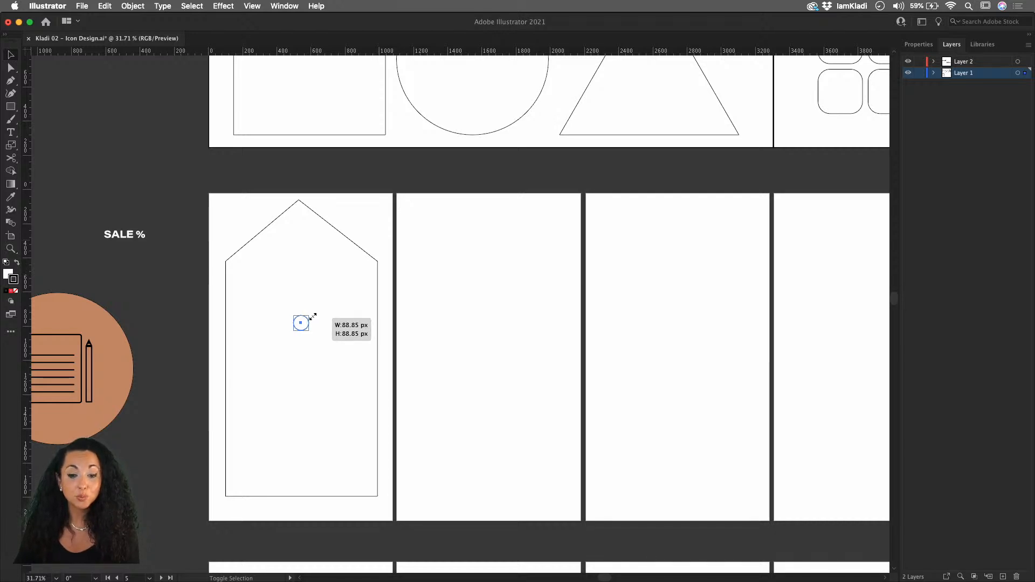
pyautogui.moveTo(313, 316); pyautogui.dragTo(298, 250)
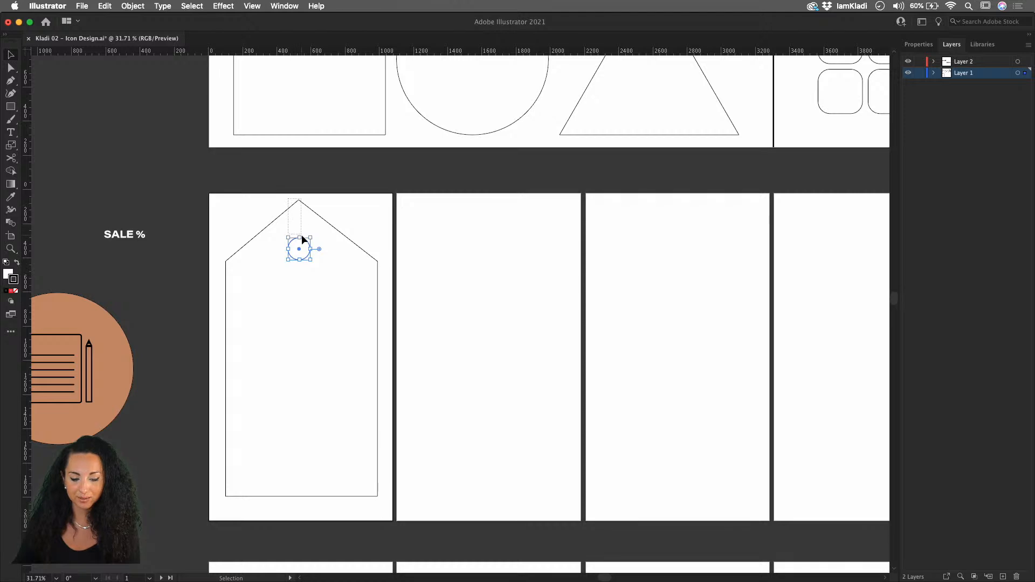
# Step: Centre the small circle and the tag outline horizontally on each other, and cut the hole out with the Exclude Pathfinder operation
pyautogui.keyDown('shift'); pyautogui.click(354, 273); pyautogui.keyUp('shift')
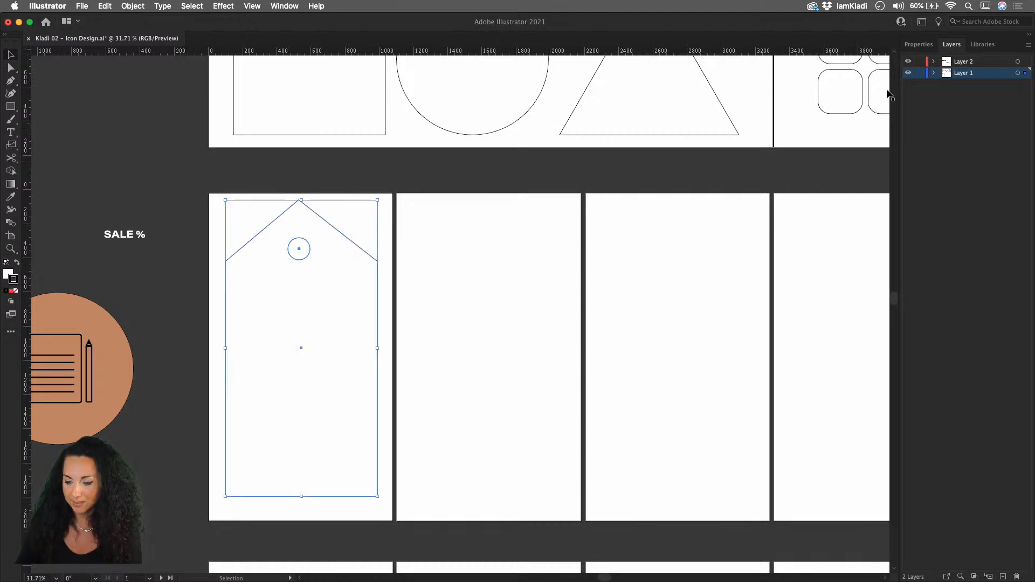
pyautogui.click(928, 45)
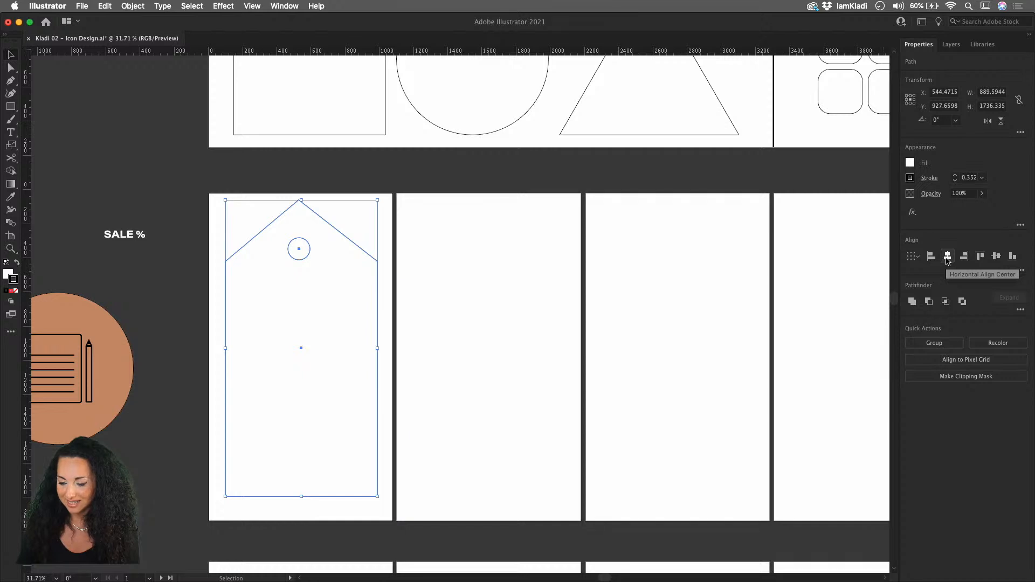
pyautogui.click(947, 258)
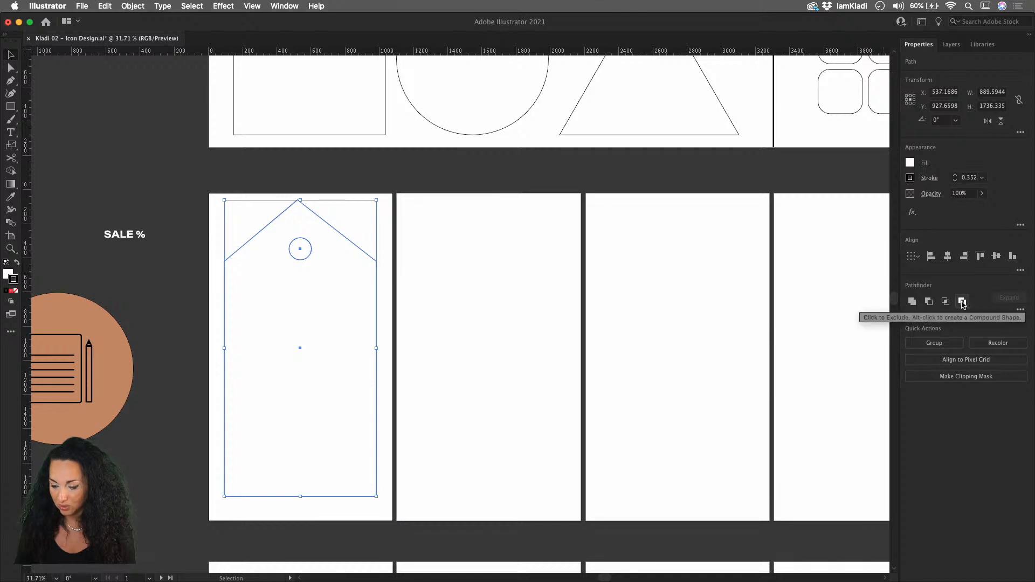
pyautogui.click(963, 302)
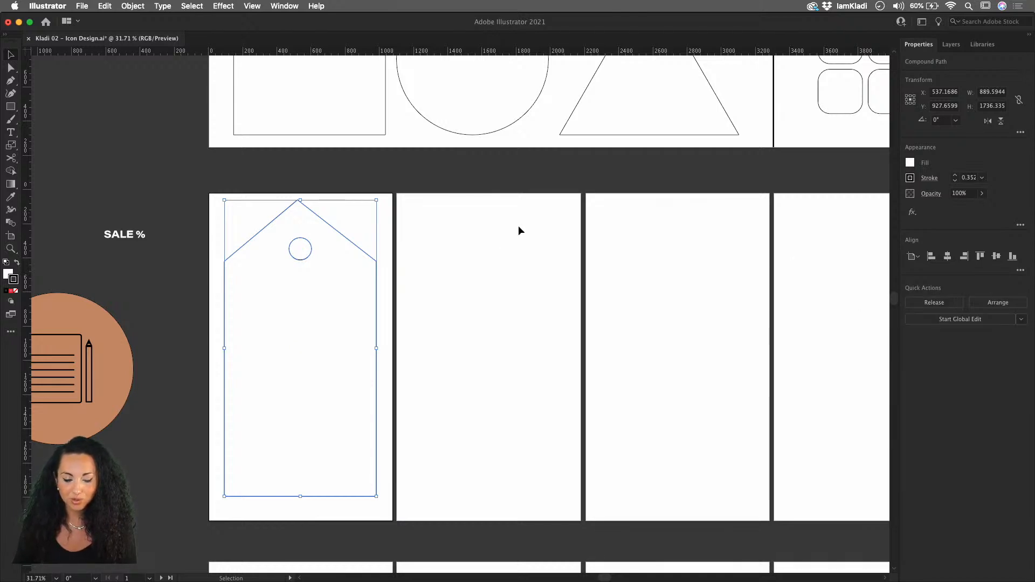
# Step: Swap the tag's fill and stroke colours so it is filled black, and set its stroke to None
pyautogui.moveTo(335, 236)
pyautogui.mouseDown()
pyautogui.moveTo(343, 229)
pyautogui.moveTo(228, 195)
pyautogui.moveTo(319, 241)
pyautogui.moveTo(349, 243)
pyautogui.mouseUp()
pyautogui.click(17, 264)
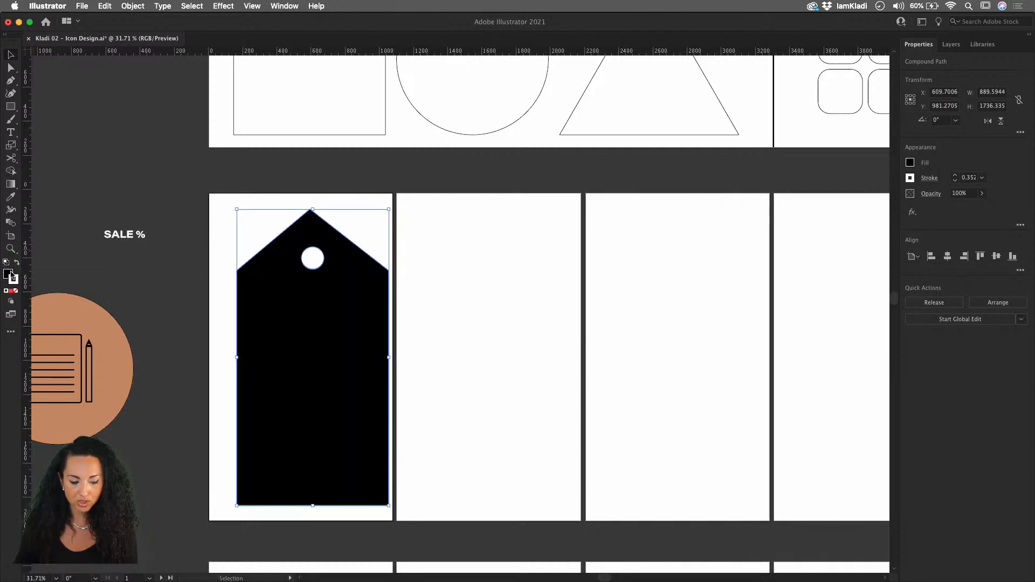
pyautogui.click(13, 279)
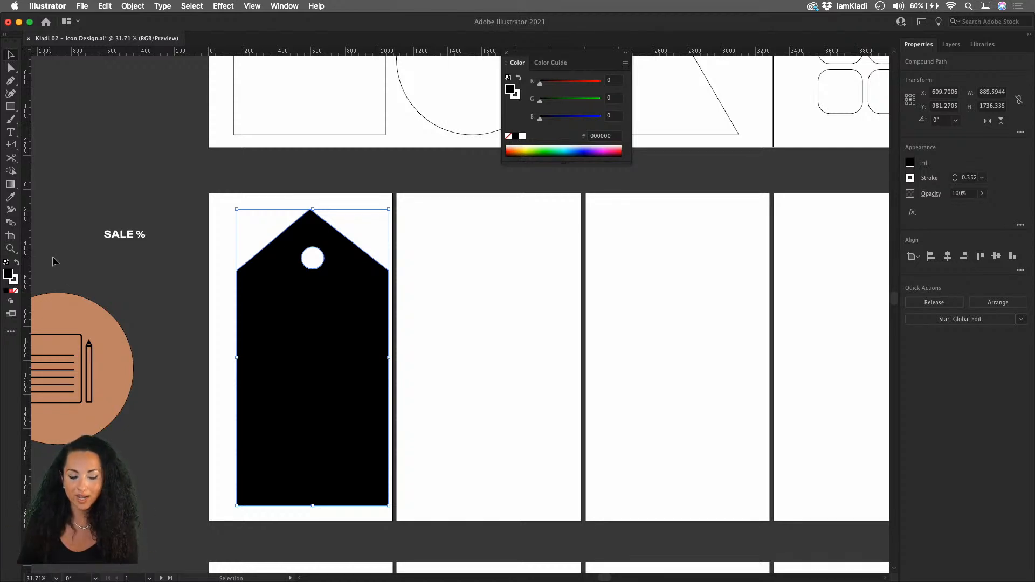
pyautogui.moveTo(330, 268); pyautogui.dragTo(337, 302)
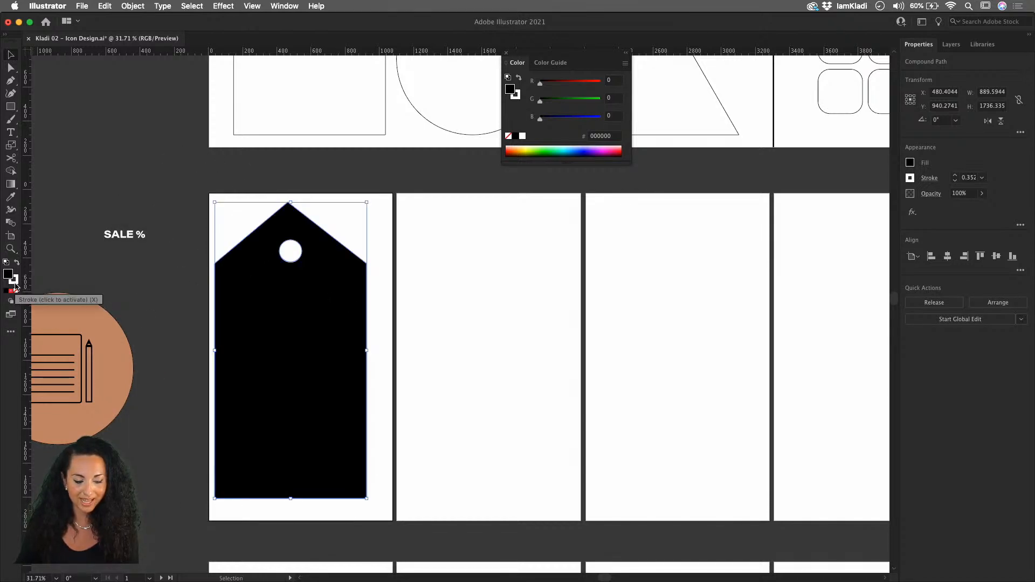
pyautogui.click(13, 281)
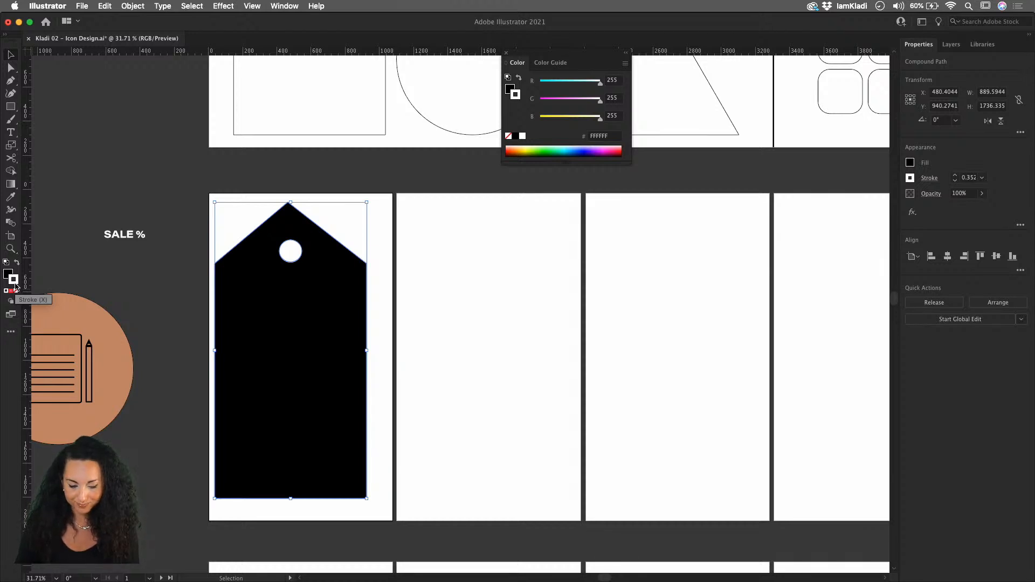
pyautogui.press('/')
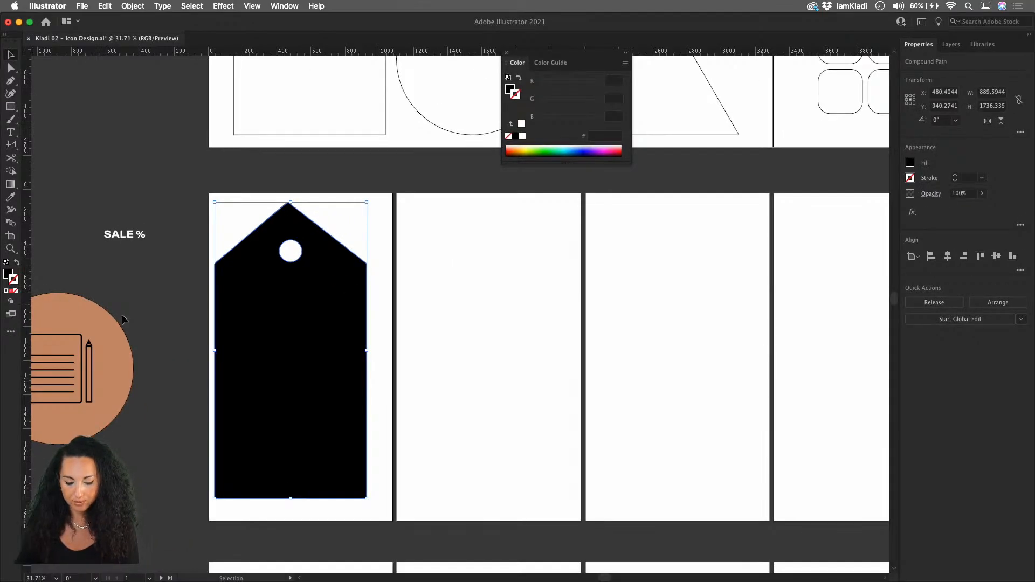
# Step: Rotate the black tag 90° counterclockwise so its tip points left, and move it across the lower part of the first two artboards
pyautogui.moveTo(545, 380); pyautogui.dragTo(577, 379)
pyautogui.moveTo(294, 333); pyautogui.dragTo(294, 333)
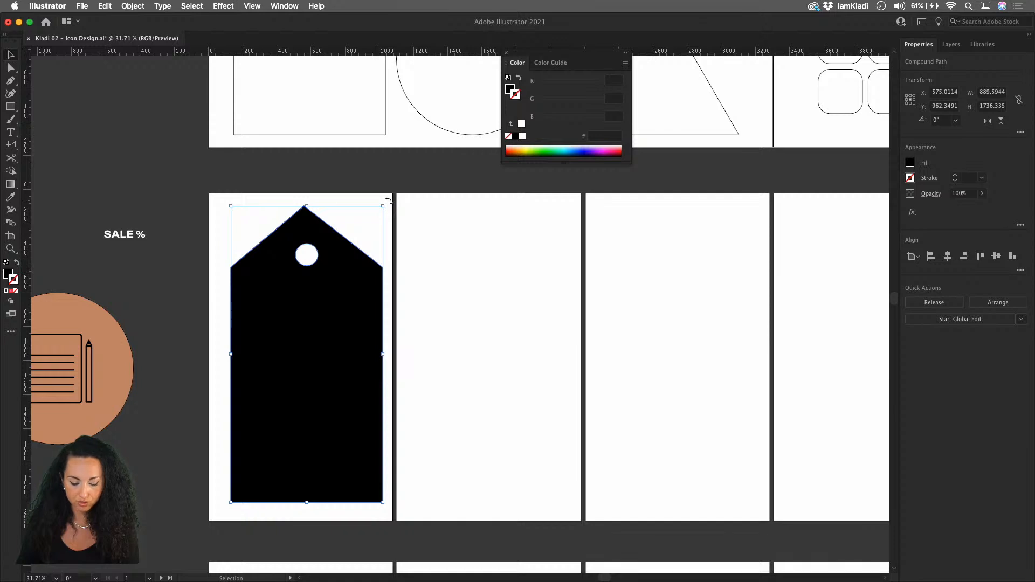
pyautogui.moveTo(340, 199); pyautogui.dragTo(153, 323)
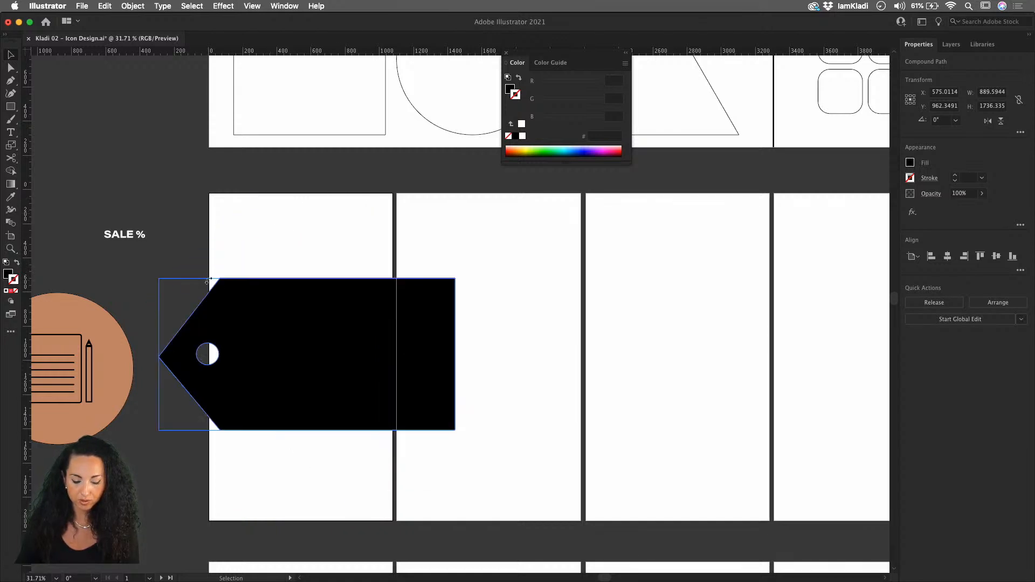
pyautogui.moveTo(393, 330); pyautogui.dragTo(426, 366)
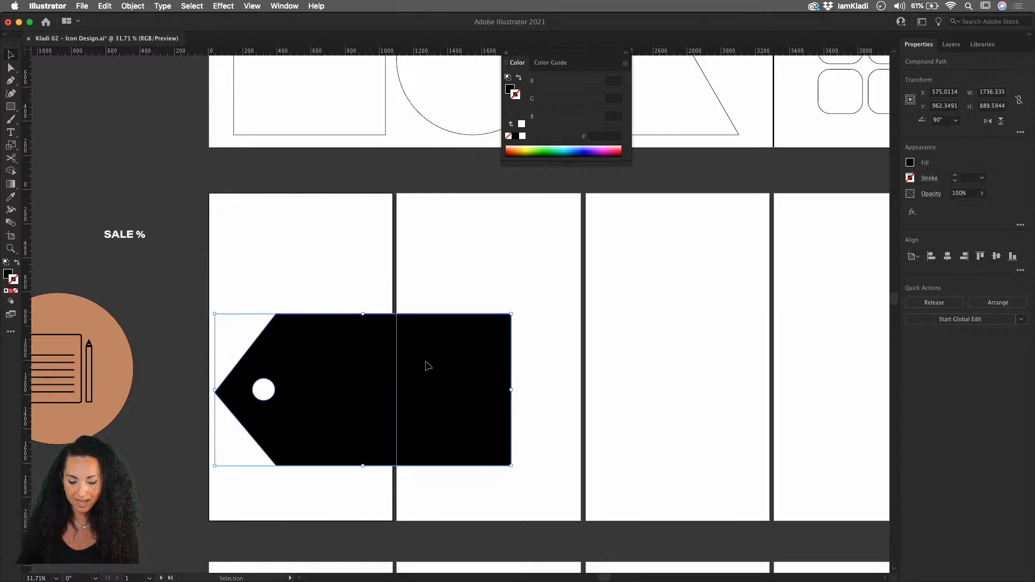
# Step: Create an area text frame about 1047 by 278 px above the black tag
pyautogui.press('t')
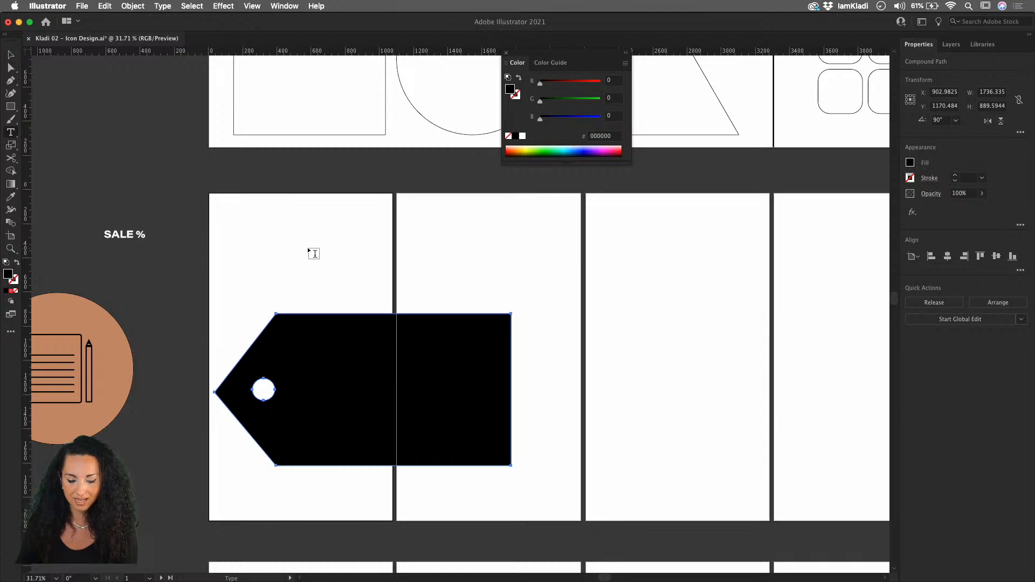
pyautogui.click(251, 253)
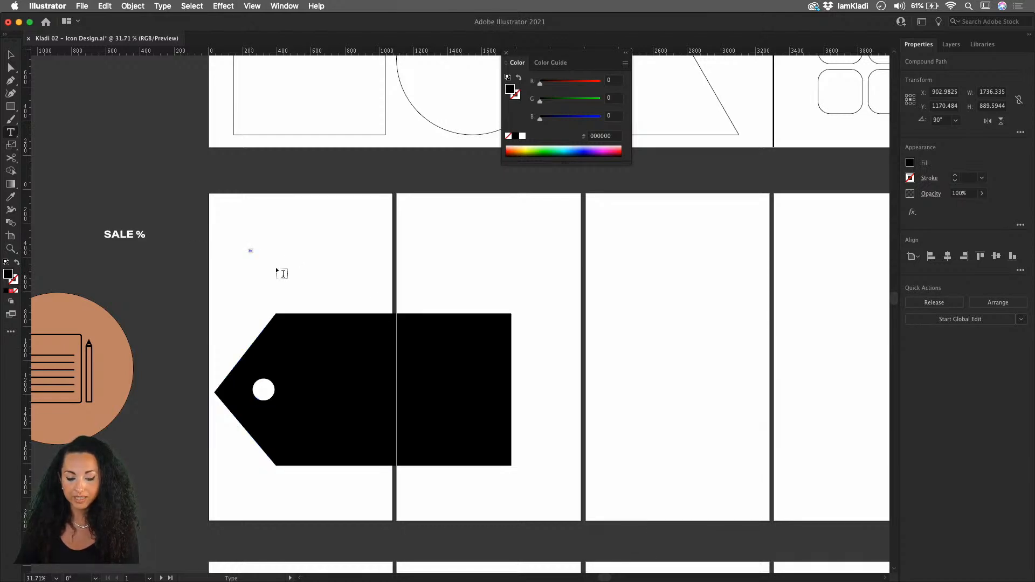
pyautogui.press('super+z')
pyautogui.moveTo(251, 238); pyautogui.dragTo(434, 285)
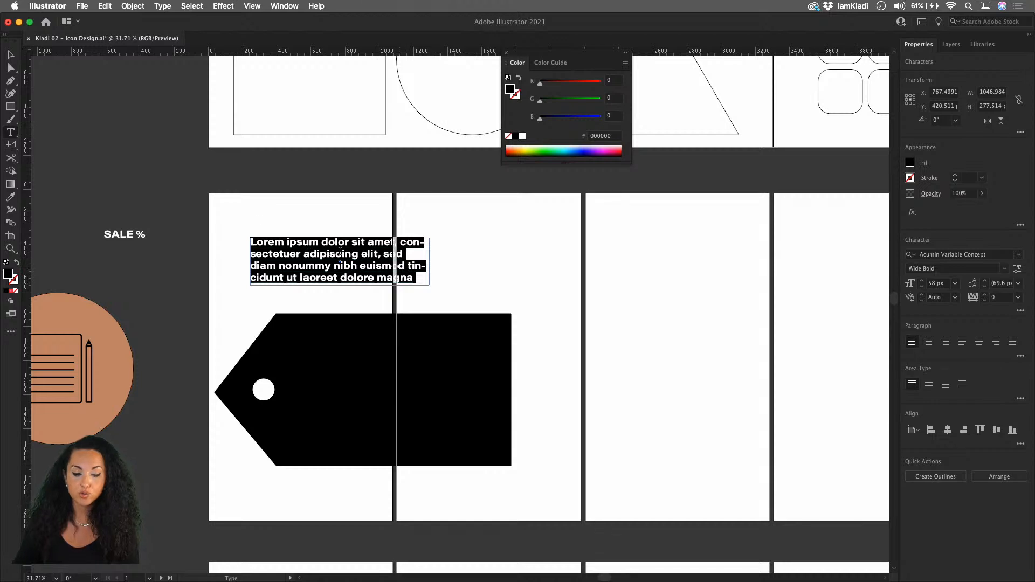
pyautogui.press('Escape')
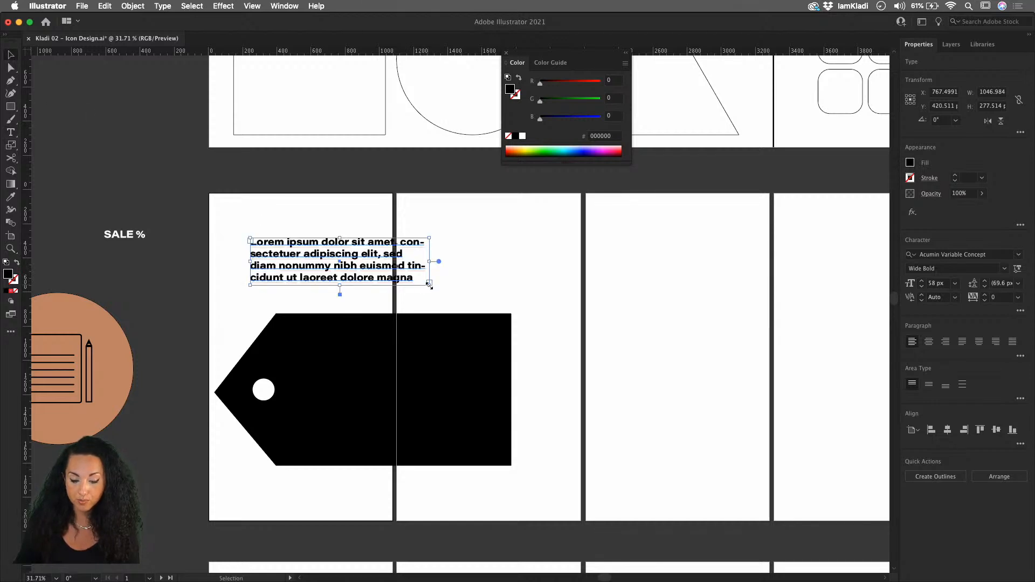
# Step: Convert the placeholder text to point type, scale it up to about 93 px, and convert it back to area type
pyautogui.moveTo(430, 285); pyautogui.dragTo(430, 329)
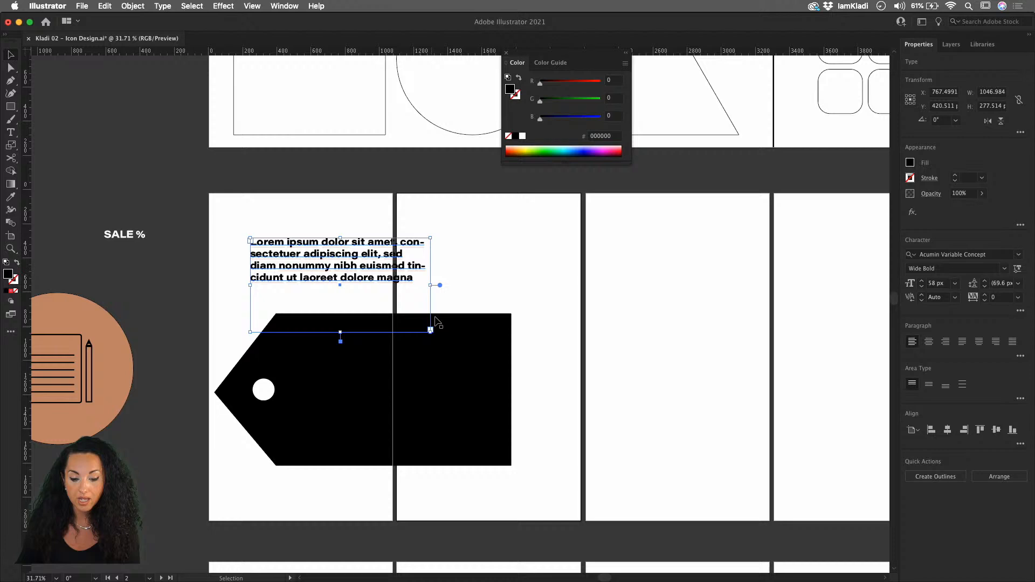
pyautogui.doubleClick(440, 287)
pyautogui.moveTo(422, 284); pyautogui.dragTo(526, 431)
pyautogui.doubleClick(534, 275)
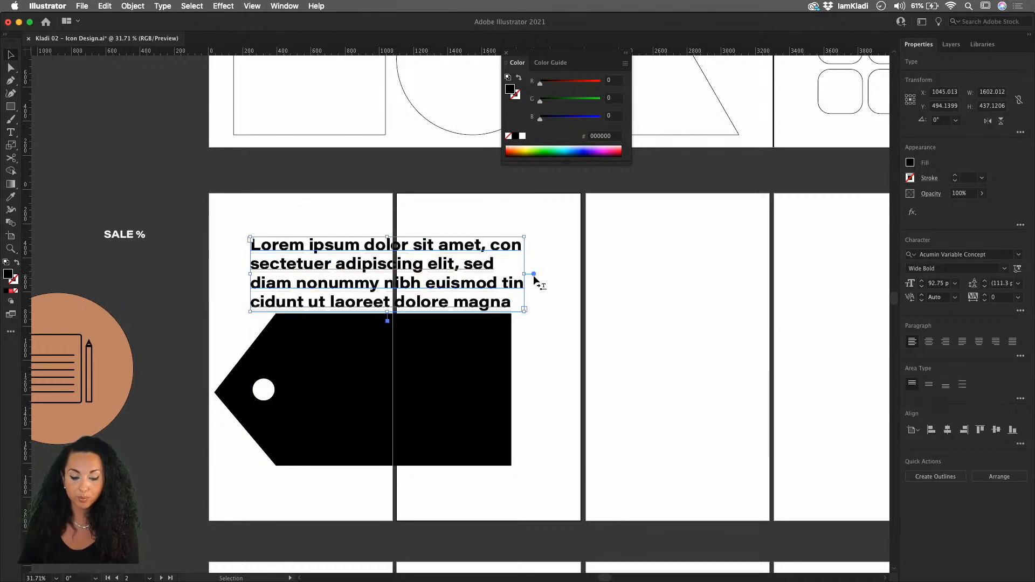
# Step: Replace the placeholder text above the tag with "SALE %" and select all of it
pyautogui.tripleClick(492, 291)
pyautogui.write('SAL')
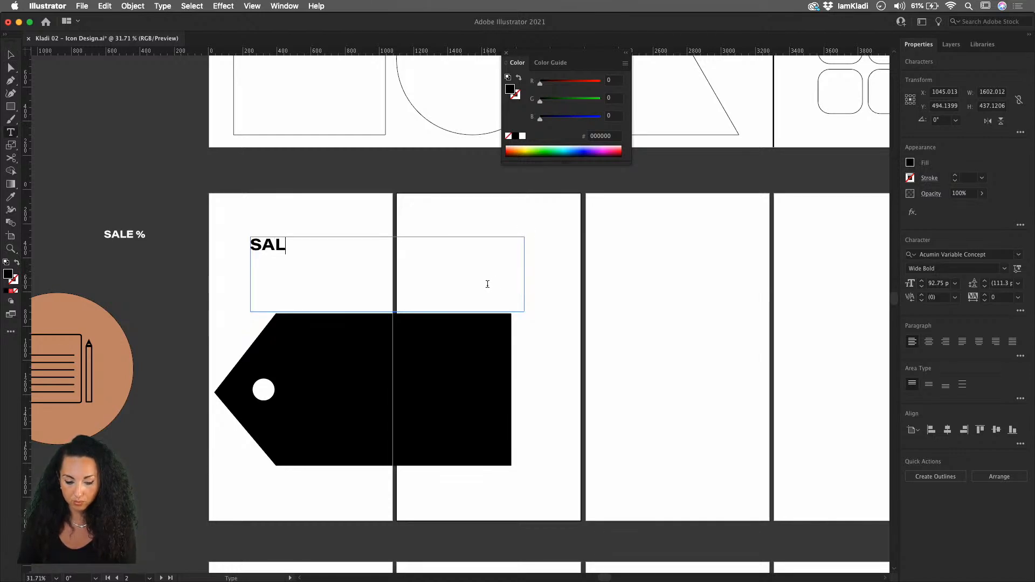
pyautogui.write('E ')
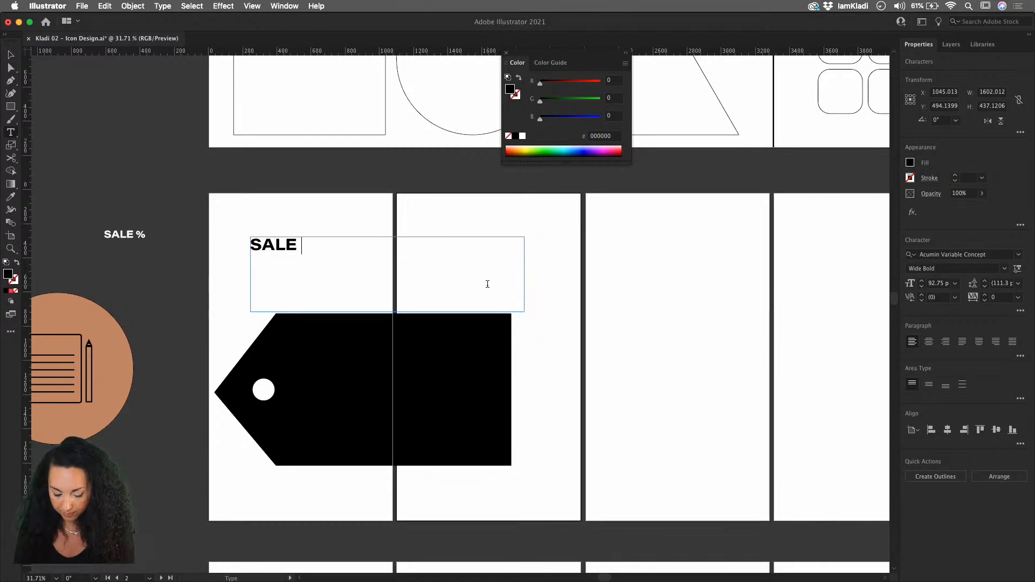
pyautogui.write('%')
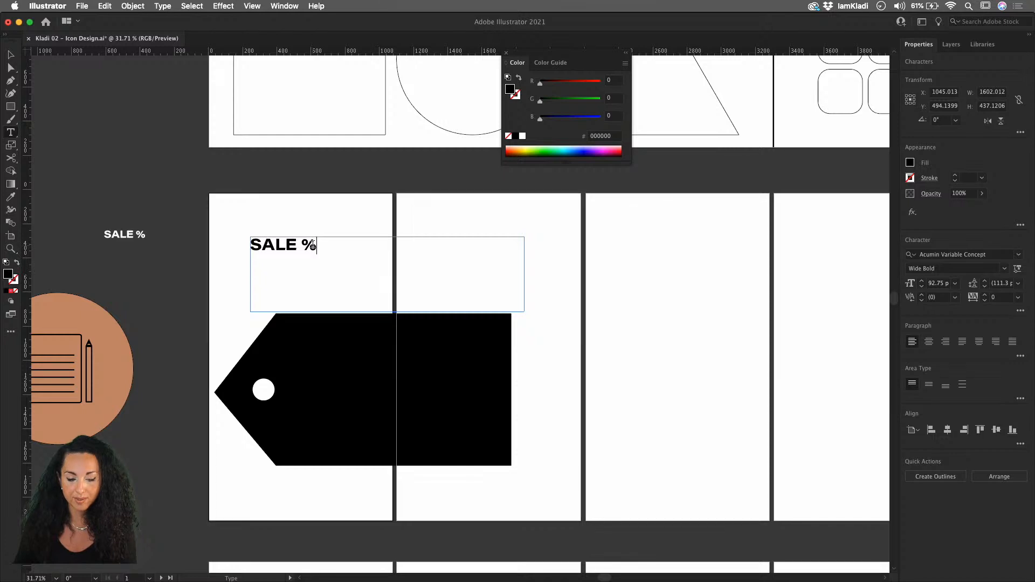
pyautogui.press('super+a')
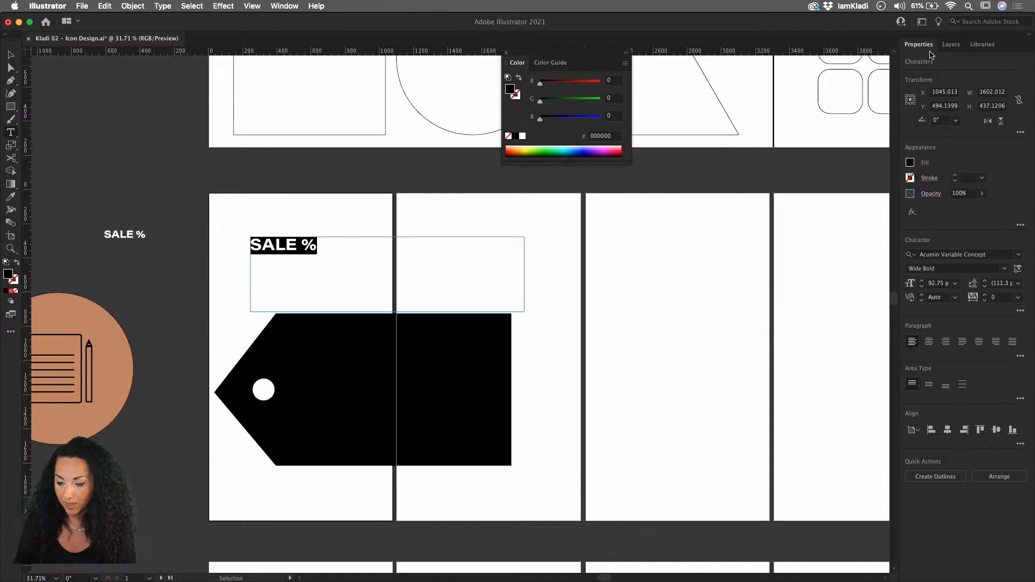
# Step: Change the fill of the selected SALE % text to white
pyautogui.click(913, 163)
pyautogui.click(808, 202)
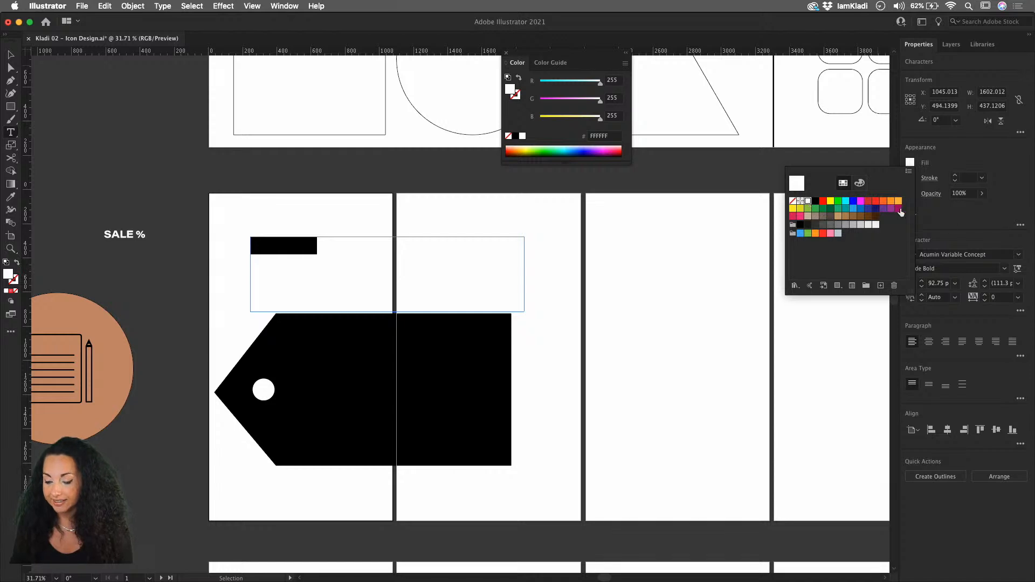
pyautogui.click(941, 231)
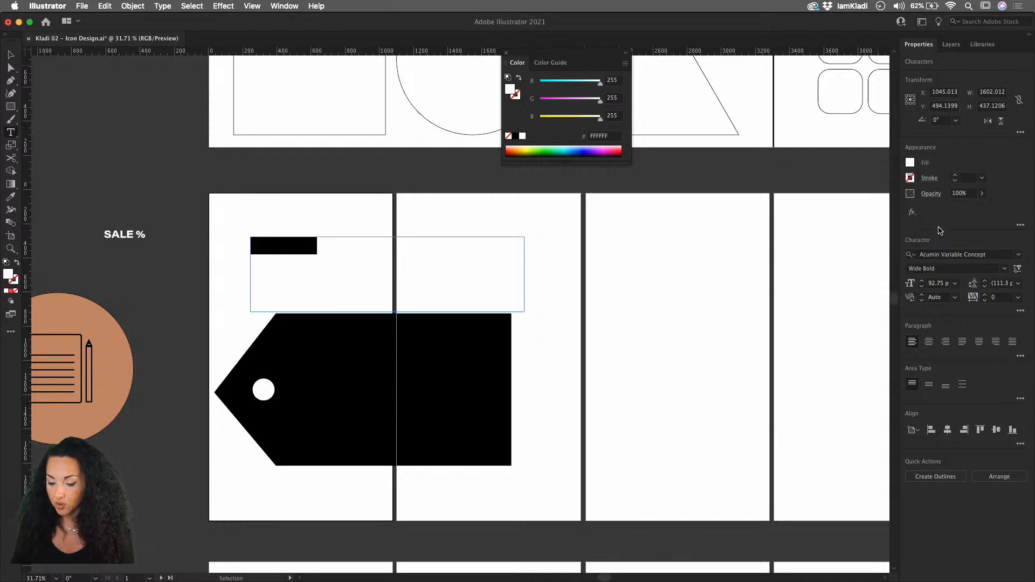
# Step: Increase the font size of the SALE % text to 110 px
pyautogui.click(923, 281)
pyautogui.click(922, 281)
pyautogui.click(922, 281)
pyautogui.click(922, 281)
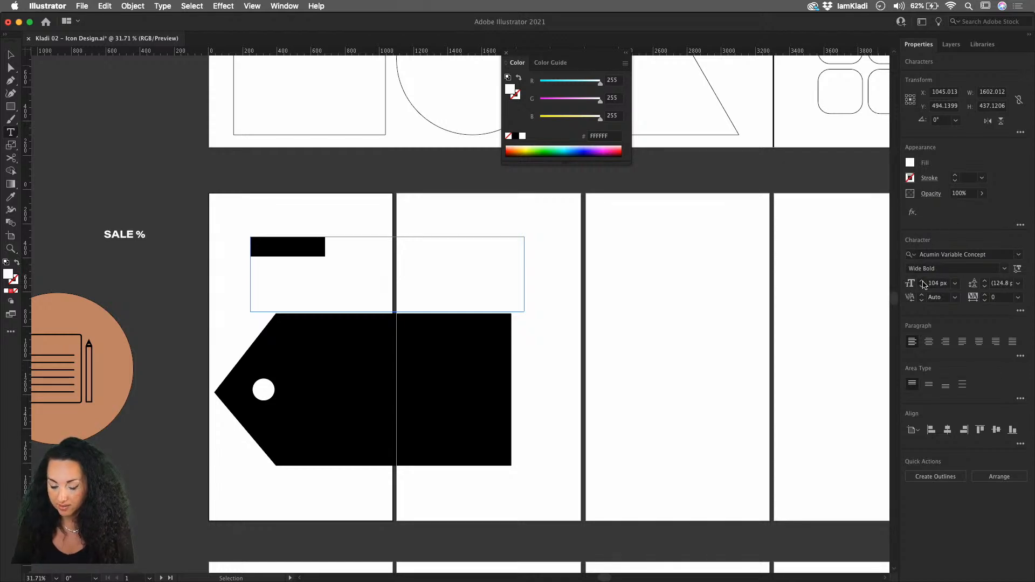
pyautogui.click(922, 281)
pyautogui.click(923, 281)
pyautogui.click(923, 280)
pyautogui.click(923, 281)
pyautogui.click(923, 281)
pyautogui.click(922, 281)
pyautogui.click(923, 281)
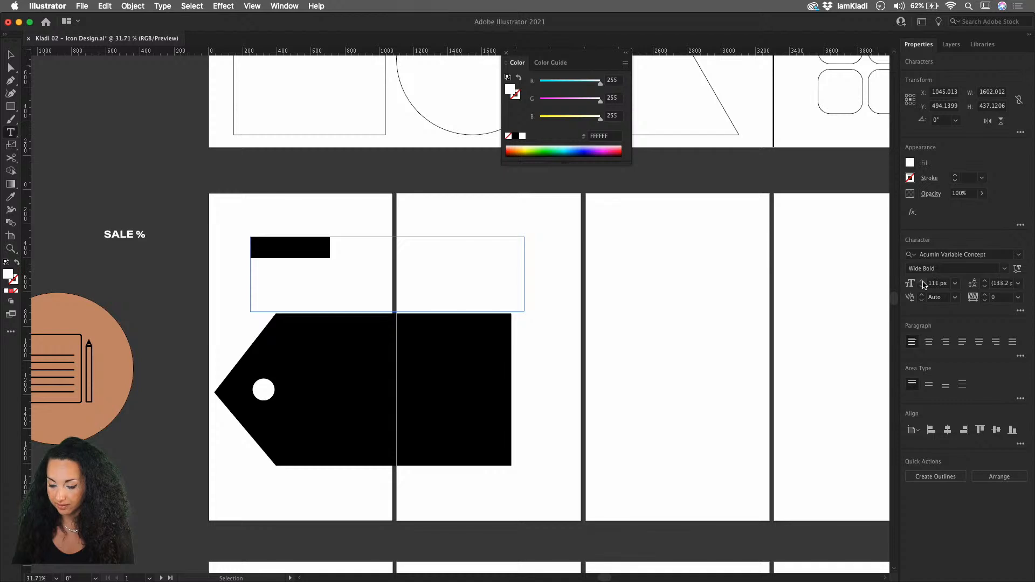
pyautogui.click(923, 287)
# Step: Move the SALE % text onto the black tag, convert it to point type, and scale it up to about 226 px
pyautogui.click(10, 54)
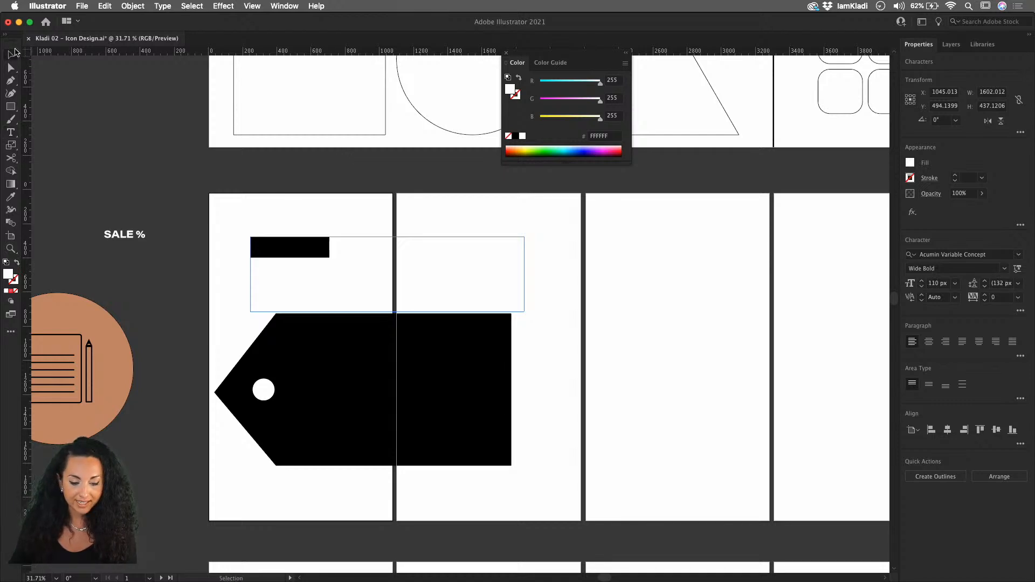
pyautogui.moveTo(279, 250); pyautogui.dragTo(353, 372)
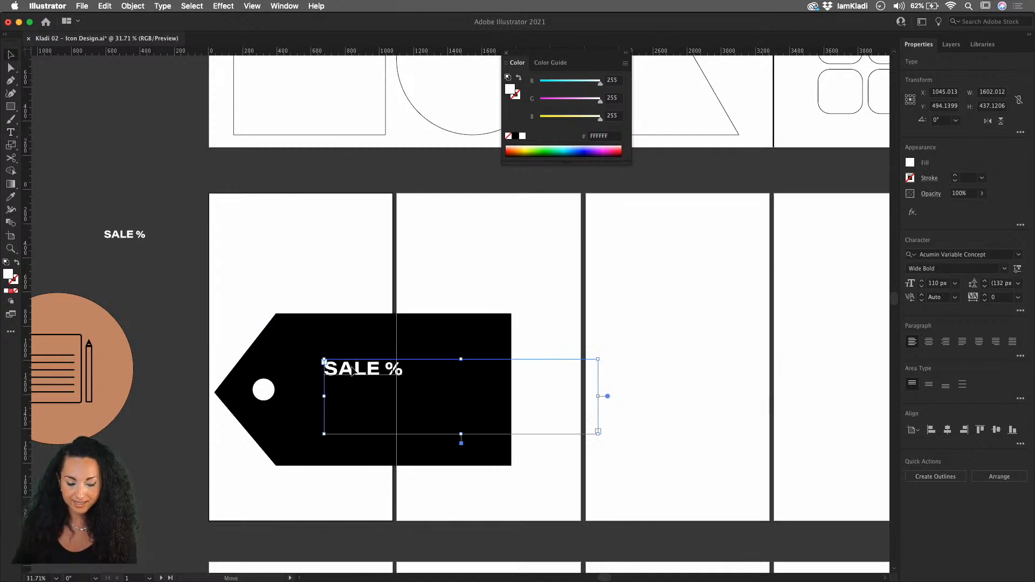
pyautogui.doubleClick(608, 396)
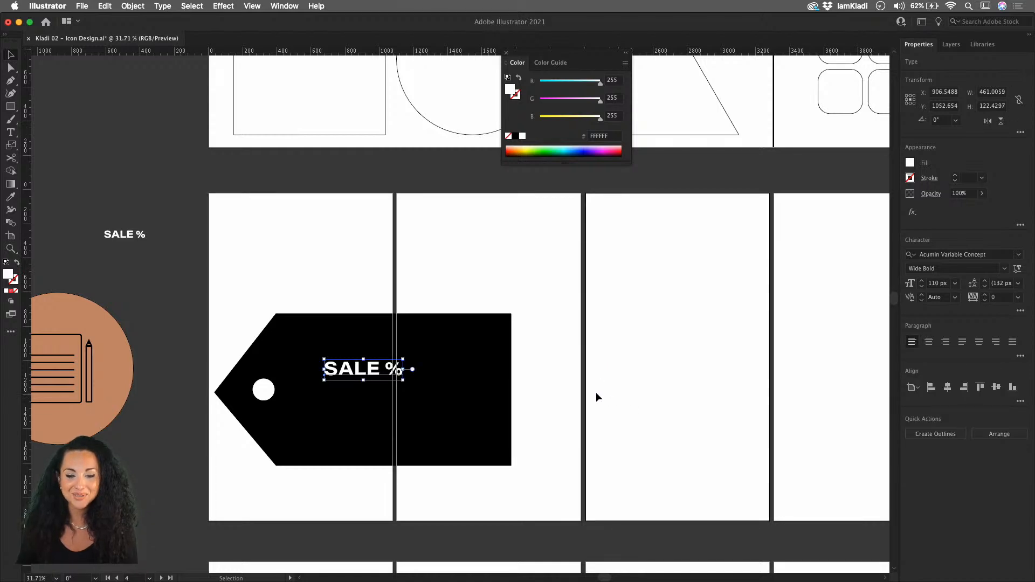
pyautogui.moveTo(404, 380); pyautogui.dragTo(469, 395)
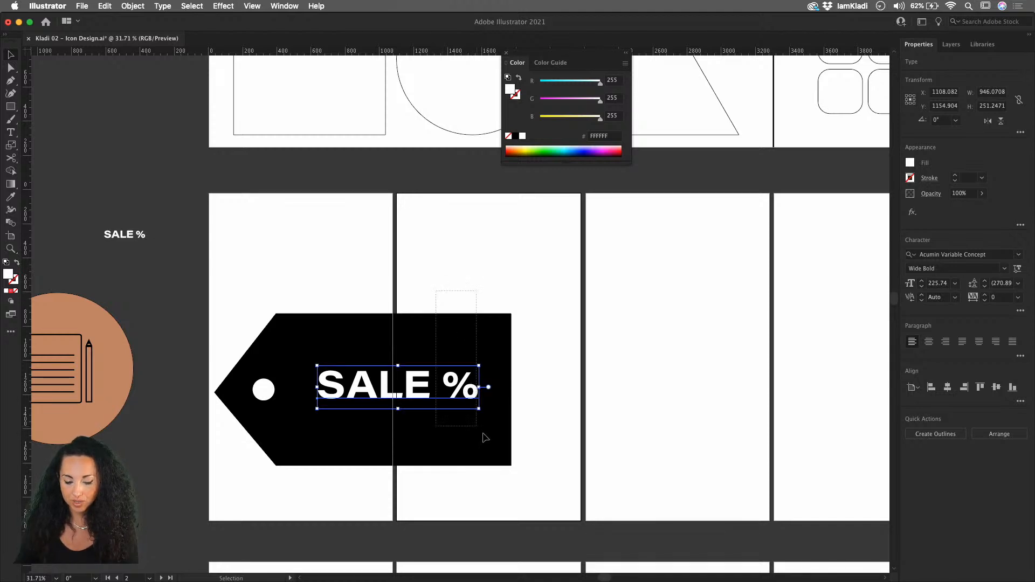
# Step: Align the SALE % text and the black tag by their horizontal and vertical centers
pyautogui.keyDown('shift'); pyautogui.click(508, 446); pyautogui.keyUp('shift')
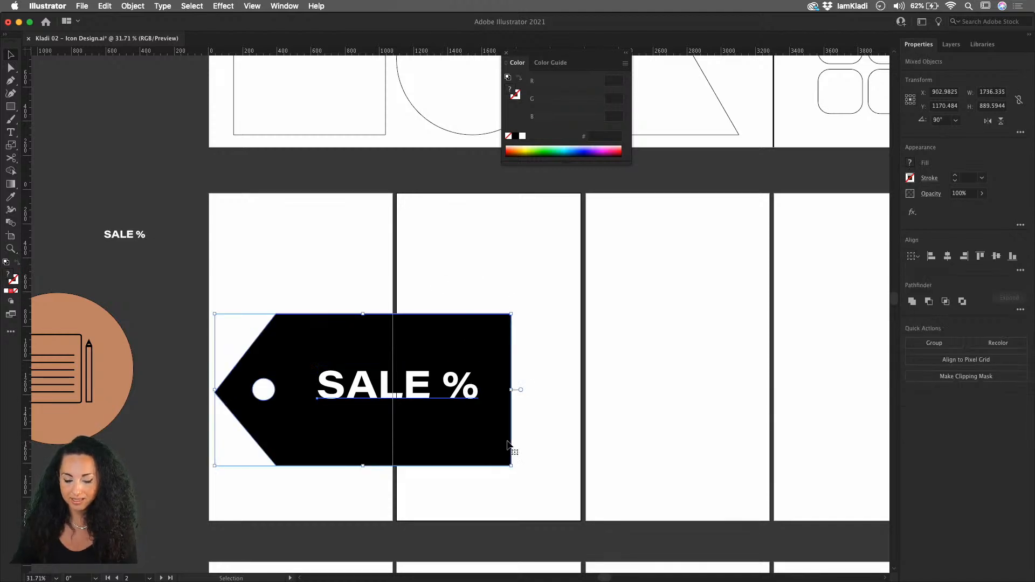
pyautogui.click(948, 259)
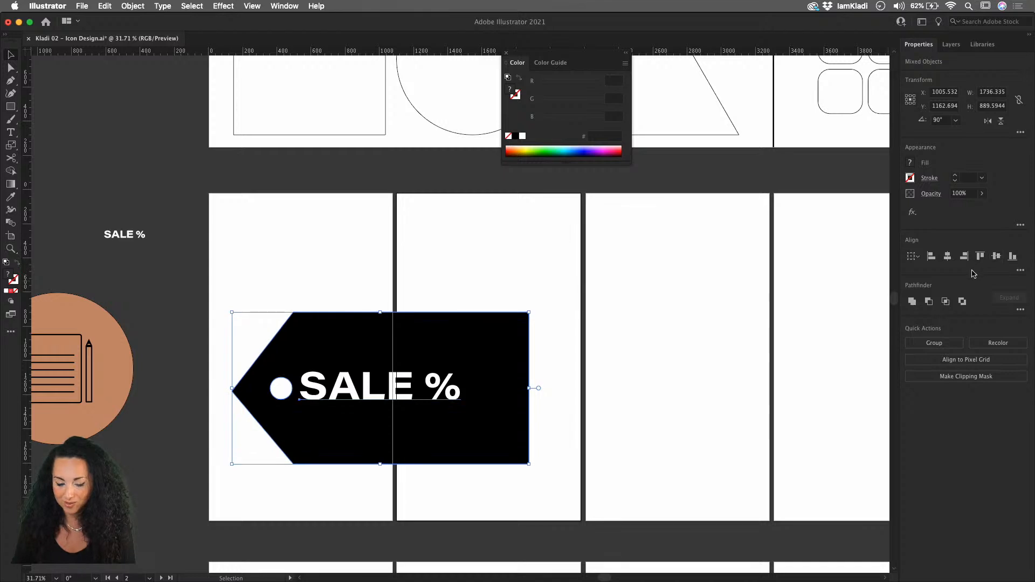
pyautogui.click(584, 362)
# Step: Nudge the SALE % text to the right, clear of the tag's hole
pyautogui.click(455, 389)
pyautogui.hotkey('shift', 'Right')
pyautogui.hotkey('shift', 'Right')
pyautogui.hotkey('shift', 'Right')
pyautogui.hotkey('shift', 'Right')
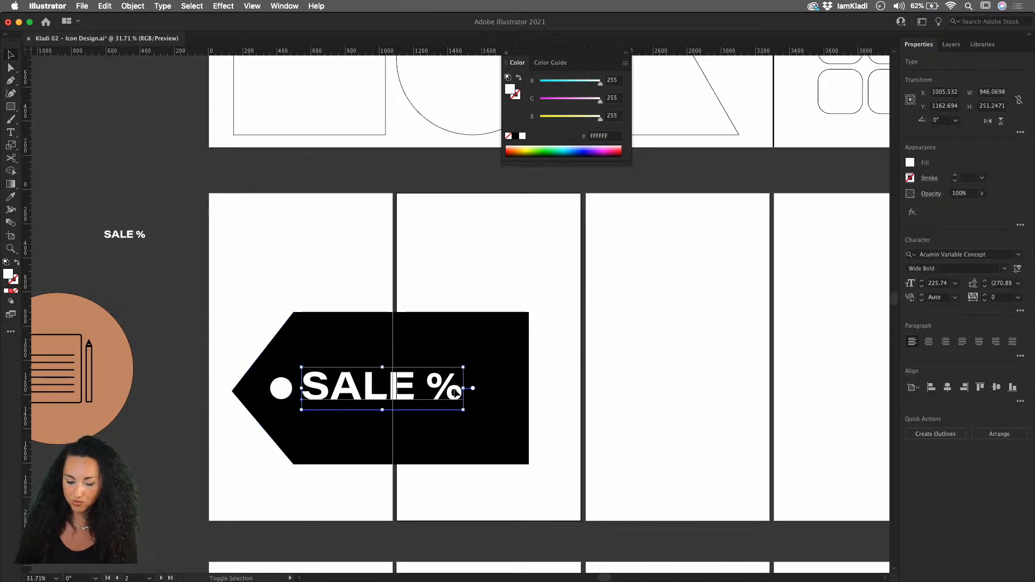
pyautogui.hotkey('shift', 'Right')
pyautogui.hotkey('shift', 'Right')
pyautogui.hotkey('shift', 'Right')
pyautogui.hotkey('shift', 'Right')
pyautogui.hotkey('shift', 'Right')
pyautogui.hotkey('shift', 'Right')
pyautogui.hotkey('shift', 'Right')
pyautogui.hotkey('shift', 'Right')
pyautogui.hotkey('shift', 'Right')
pyautogui.hotkey('shift', 'Right')
pyautogui.hotkey('shift', 'Right')
pyautogui.hotkey('shift', 'Right')
pyautogui.hotkey('shift', 'Right')
pyautogui.hotkey('shift', 'Right')
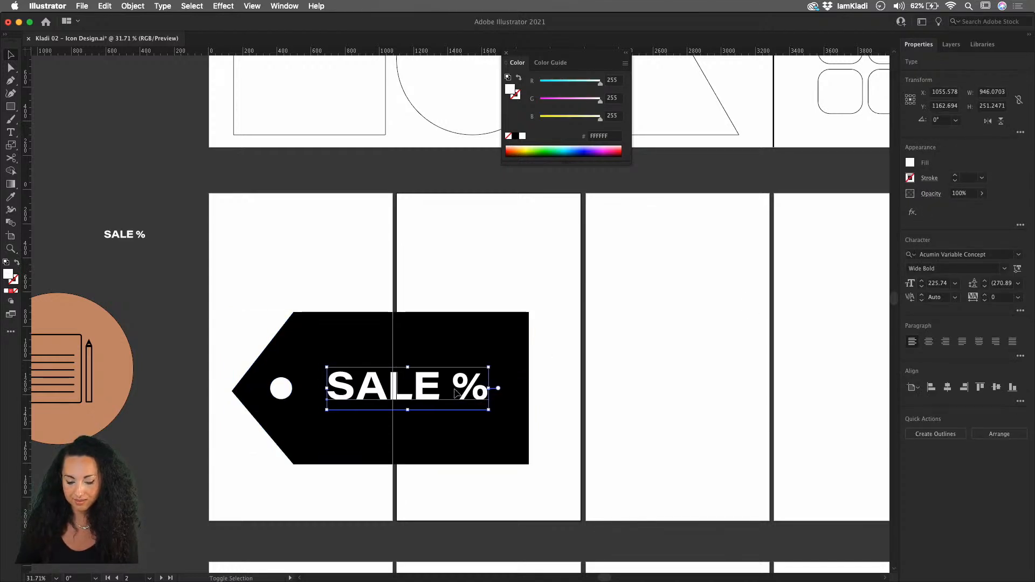
# Step: Group the tag, its hole and the SALE % text, and scale the group down proportionally to fit within the first artboard
pyautogui.moveTo(466, 282); pyautogui.dragTo(571, 487)
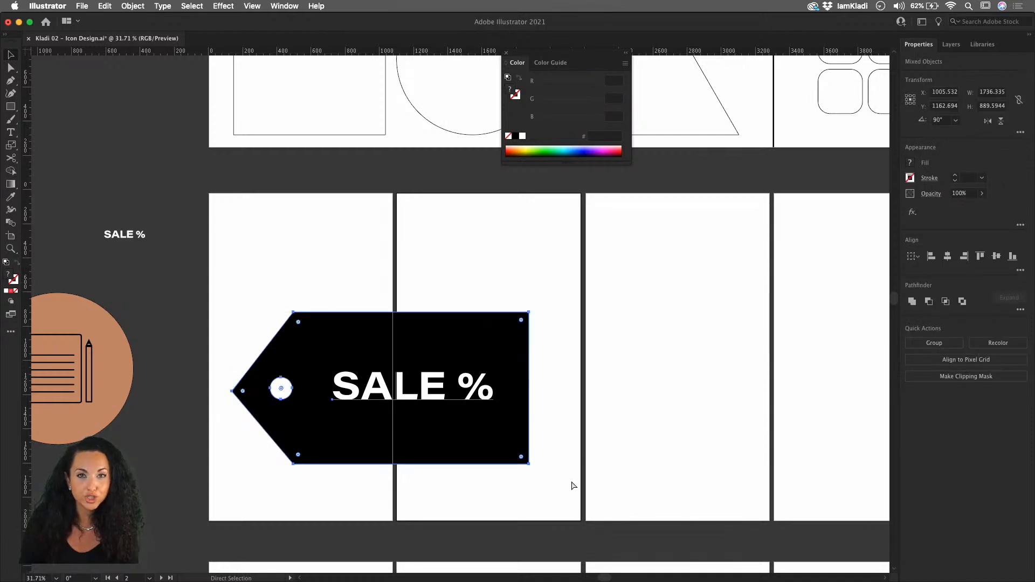
pyautogui.press('super+g')
pyautogui.press('v')
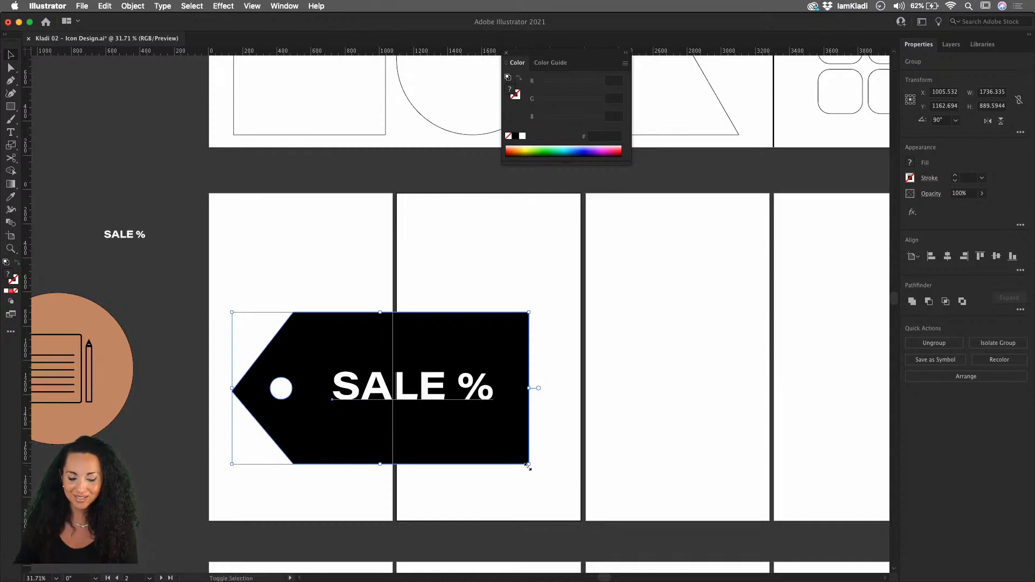
pyautogui.moveTo(528, 467); pyautogui.dragTo(469, 420)
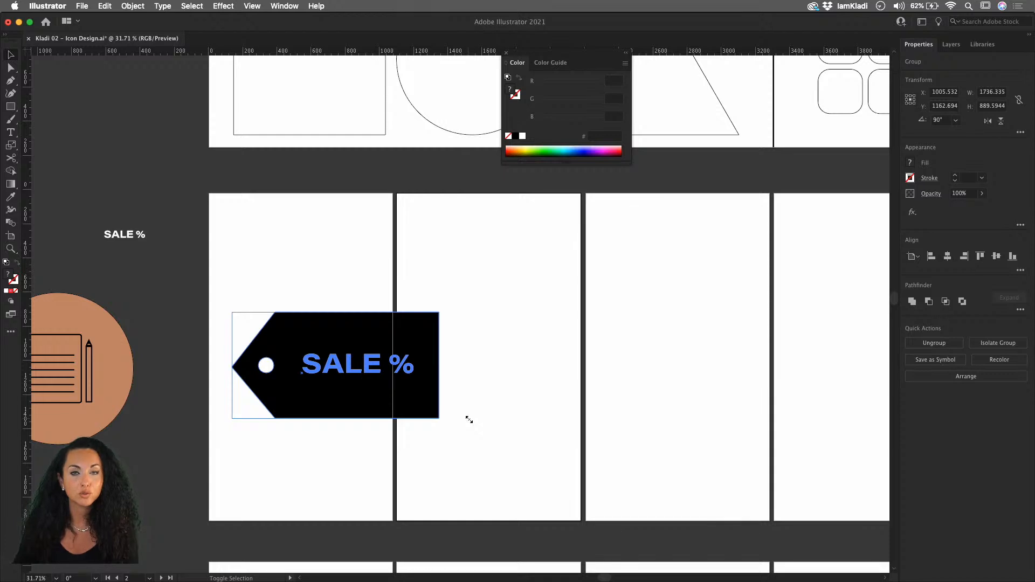
pyautogui.moveTo(469, 420); pyautogui.dragTo(352, 374)
# Step: Rotate the tag group clockwise so it slopes down to the right, and position it in the middle of the first artboard
pyautogui.moveTo(356, 311); pyautogui.dragTo(319, 372)
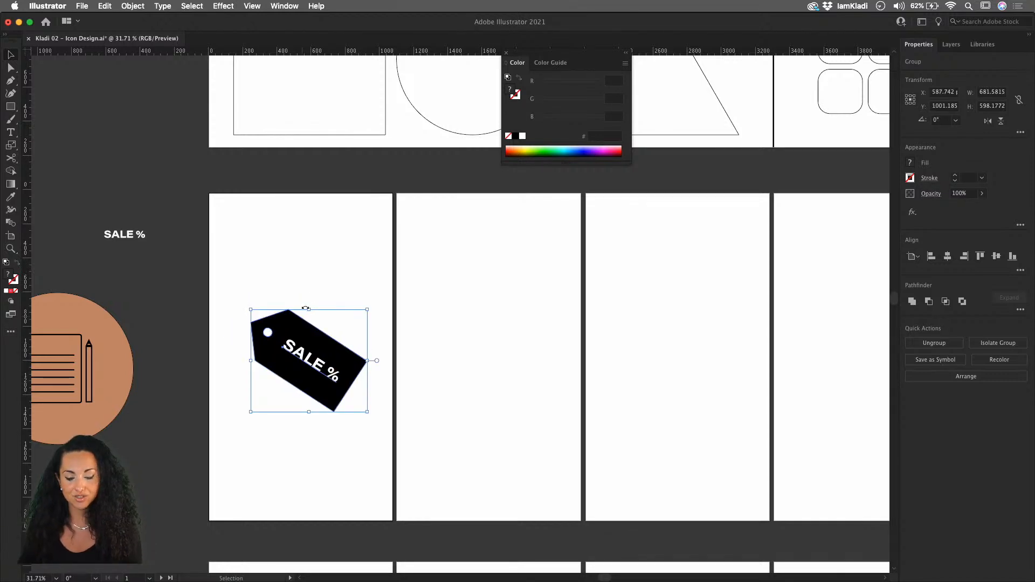
pyautogui.moveTo(372, 305); pyautogui.dragTo(339, 356)
pyautogui.click(435, 354)
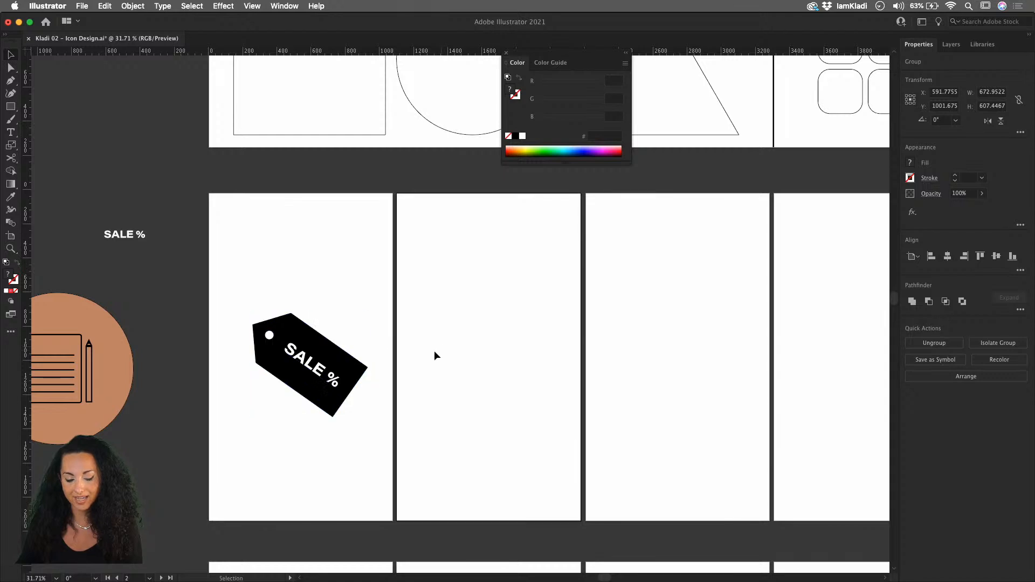
pyautogui.moveTo(469, 342); pyautogui.dragTo(422, 348)
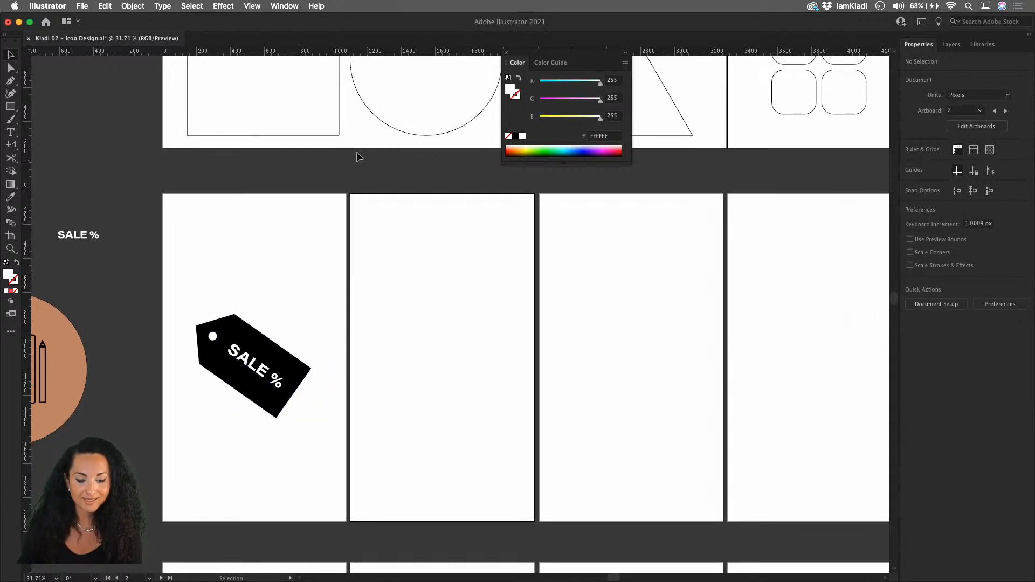
# Step: Place a copy of the square from the SHAPES artboard in the second icon artboard
pyautogui.click(319, 134)
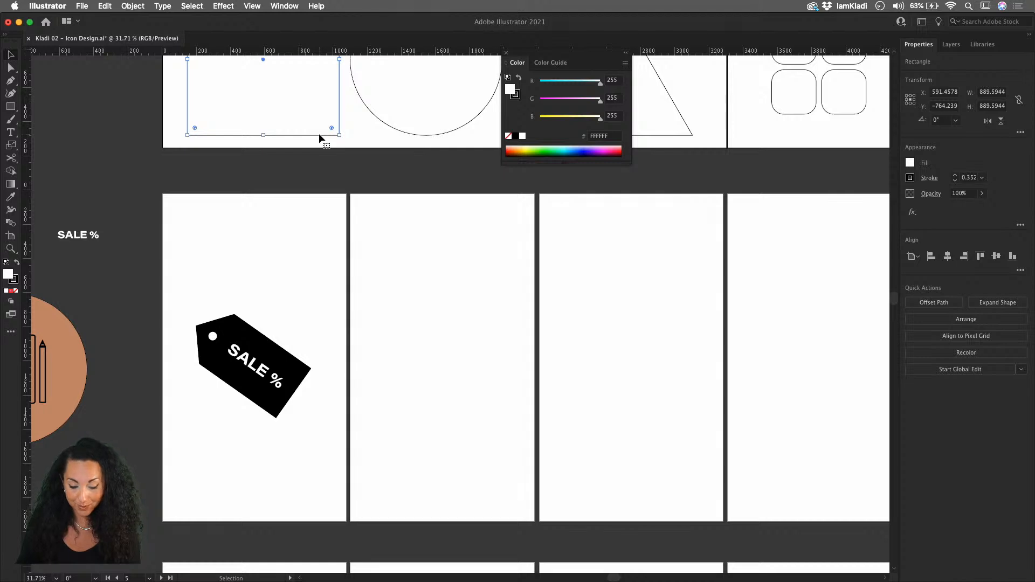
pyautogui.scroll(-15, 386, 238)
pyautogui.scroll(10, 386, 248)
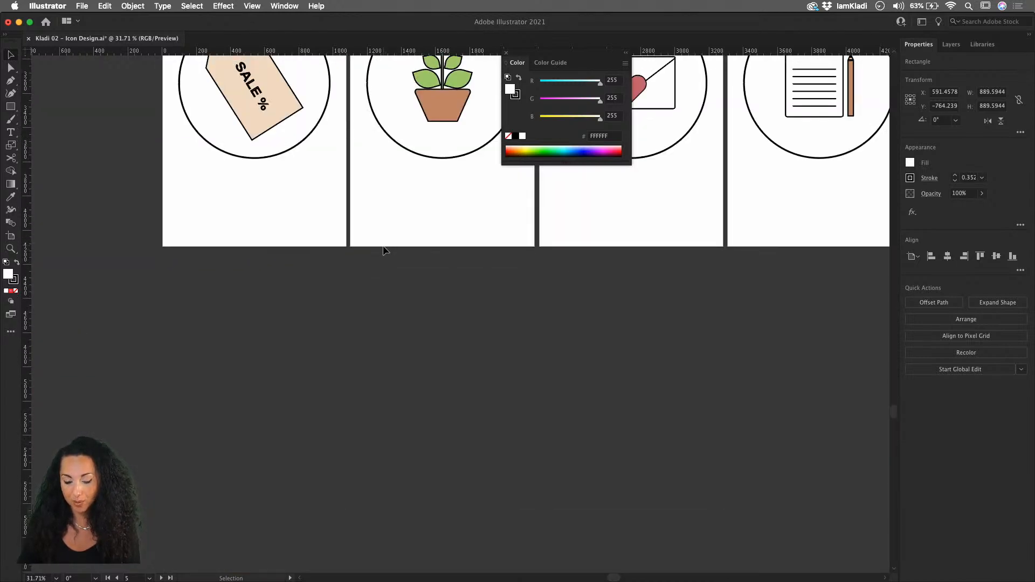
pyautogui.scroll(10, 643, 371)
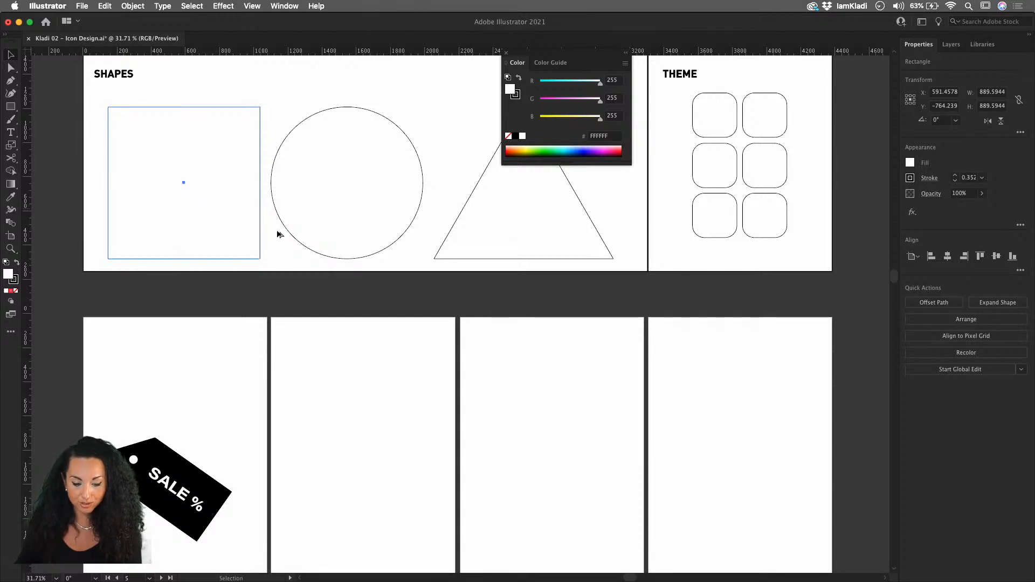
pyautogui.moveTo(260, 227); pyautogui.dragTo(447, 507)
pyautogui.scroll(-3, 414, 469)
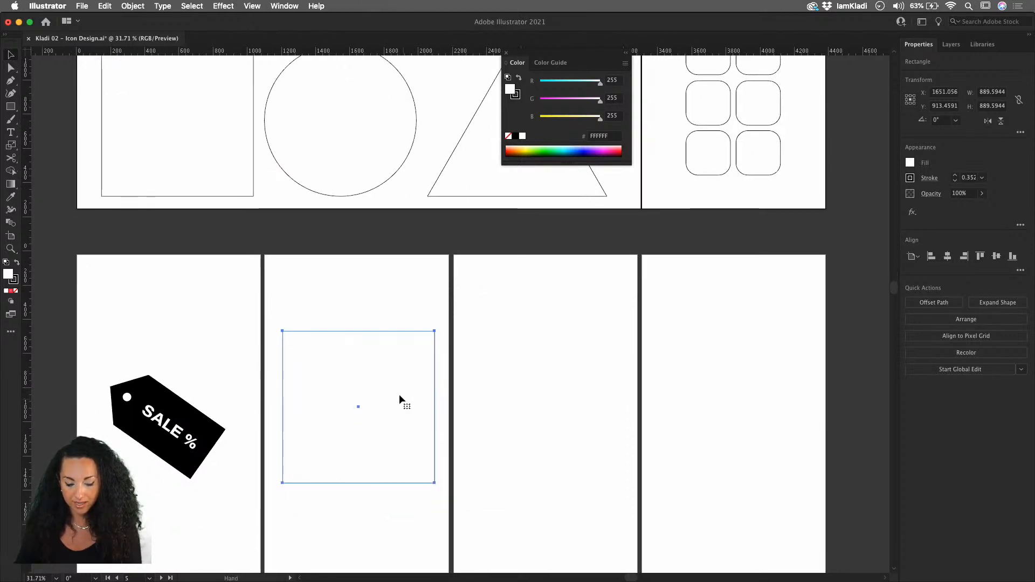
# Step: Switch the toolbar to the larger tool set that includes the Free Transform tool
pyautogui.click(11, 333)
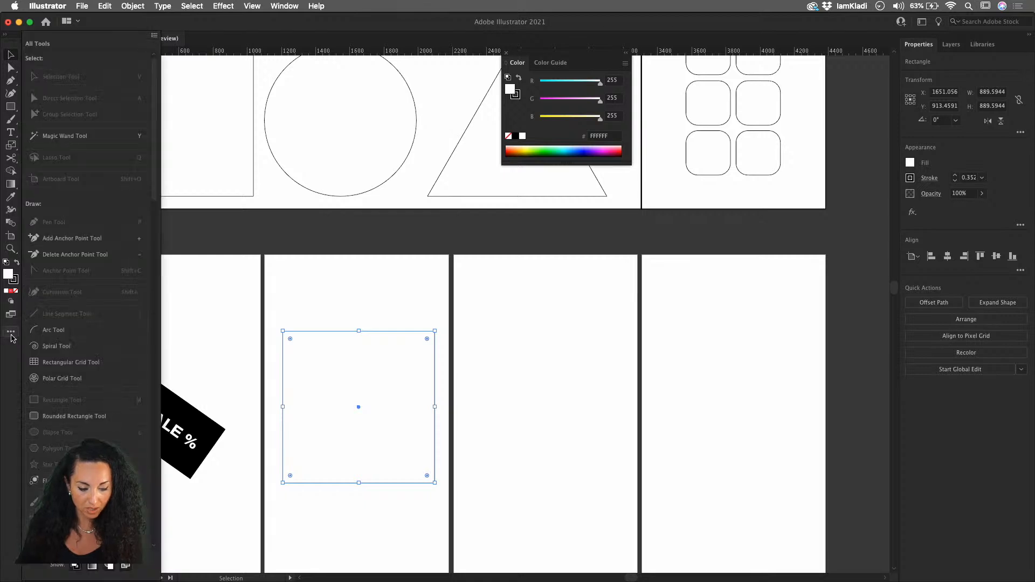
pyautogui.click(155, 37)
pyautogui.click(181, 60)
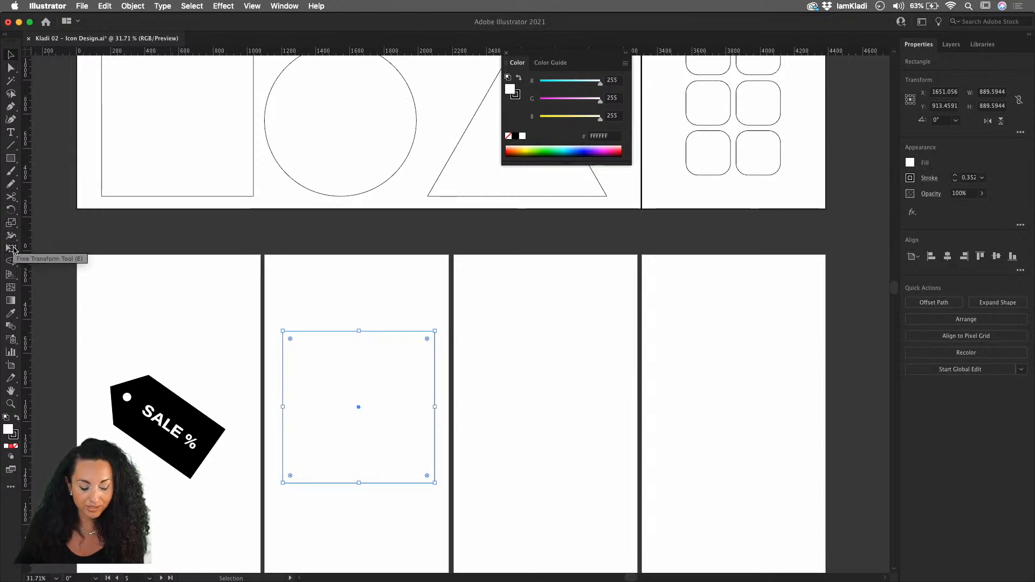
# Step: Use Free Transform's Perspective Distort to narrow the copied square's bottom edge evenly on both sides into a flowerpot shape
pyautogui.click(13, 250)
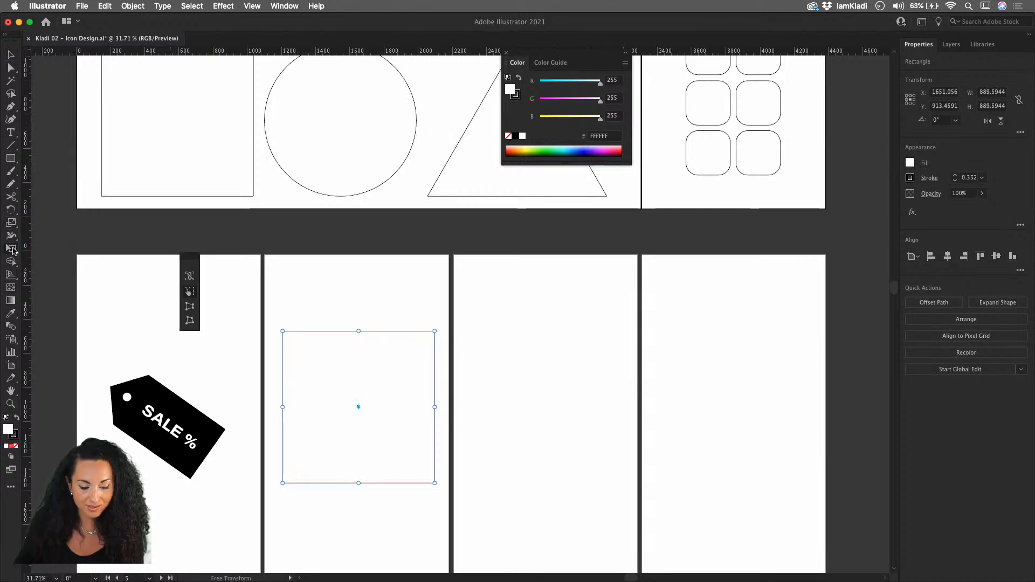
pyautogui.click(190, 307)
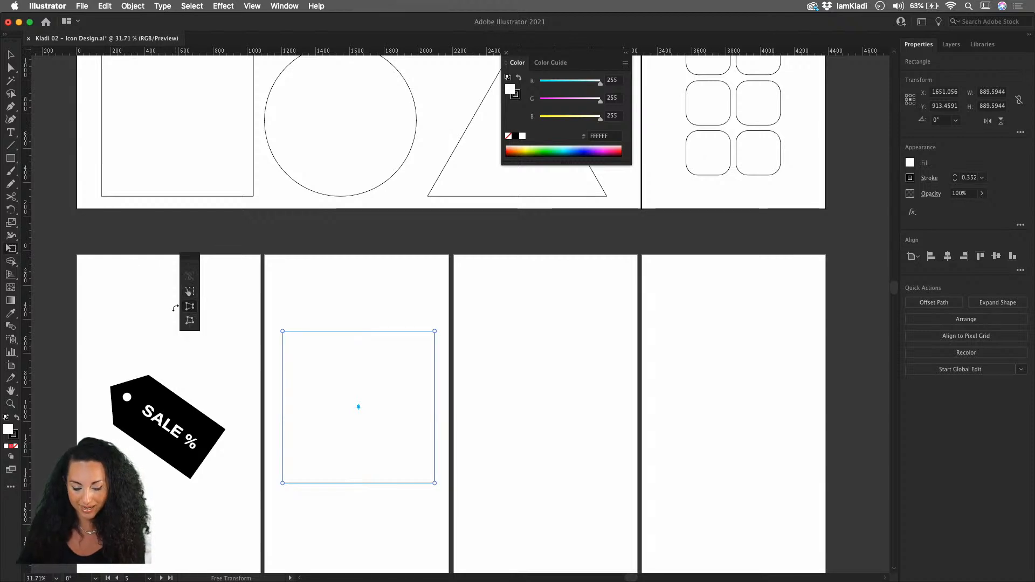
pyautogui.moveTo(285, 484); pyautogui.dragTo(312, 483)
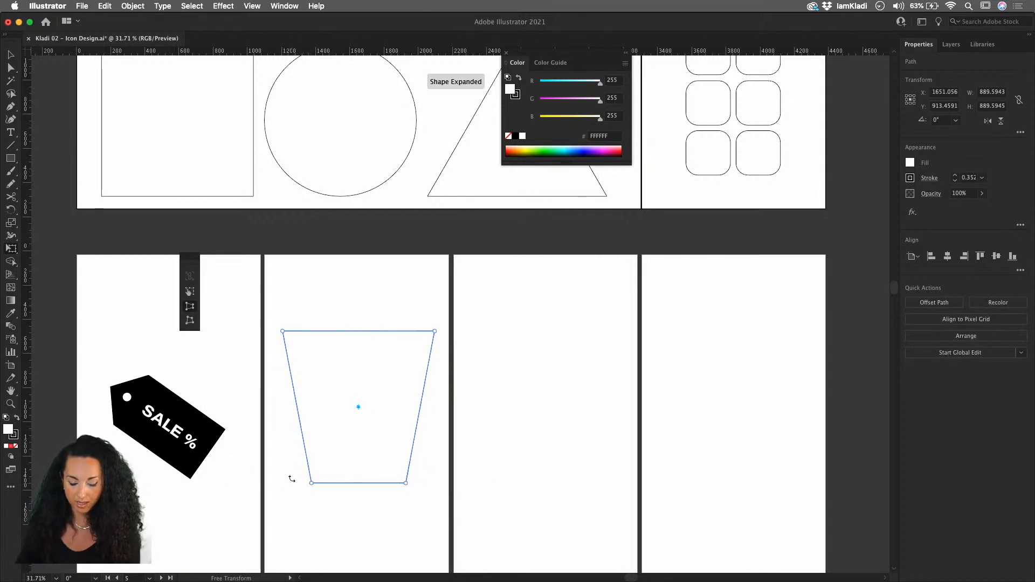
# Step: Reduce the flowerpot's height to about 487 px and position it low on the second artboard
pyautogui.press('v')
pyautogui.moveTo(360, 333); pyautogui.dragTo(383, 462)
pyautogui.click(346, 340)
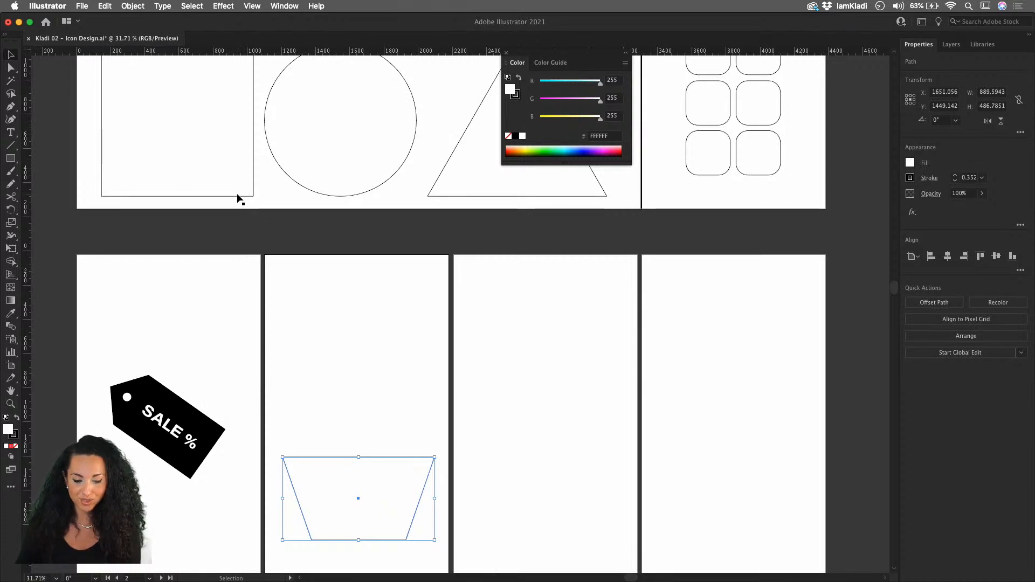
# Step: Copy the square from the SHAPES artboard, narrow it into a thin upright stem, and stand it centrally on the flowerpot
pyautogui.moveTo(237, 196); pyautogui.dragTo(397, 453)
pyautogui.moveTo(260, 378); pyautogui.dragTo(404, 380)
pyautogui.moveTo(413, 342); pyautogui.dragTo(360, 377)
# Step: Copy the square onto the stem at about 209 by 209 px and round its upper-right and lower-left corners into a leaf
pyautogui.moveTo(209, 181); pyautogui.dragTo(331, 445)
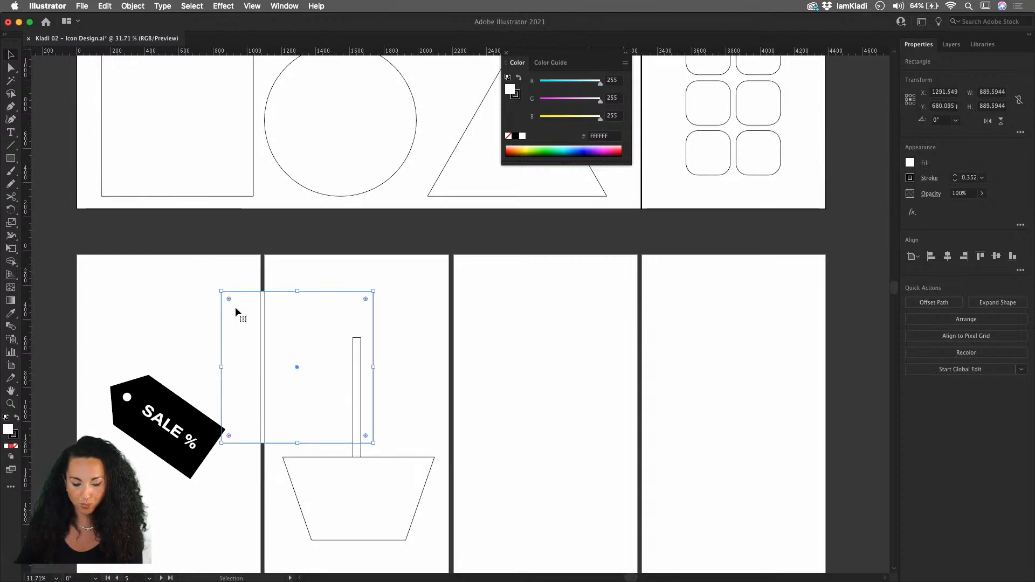
pyautogui.moveTo(222, 290); pyautogui.dragTo(339, 405)
pyautogui.scroll(5, 341, 414)
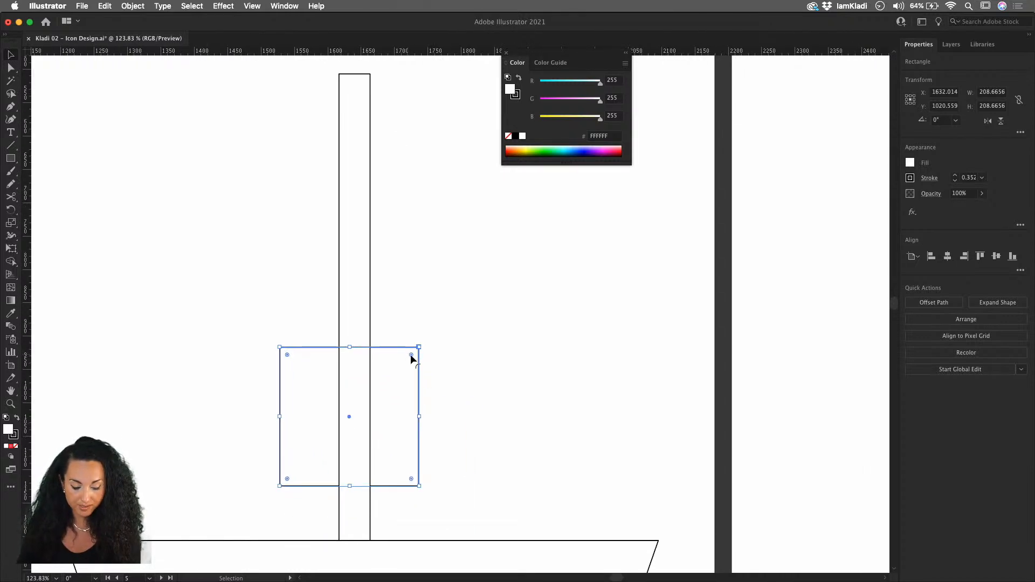
pyautogui.press('a')
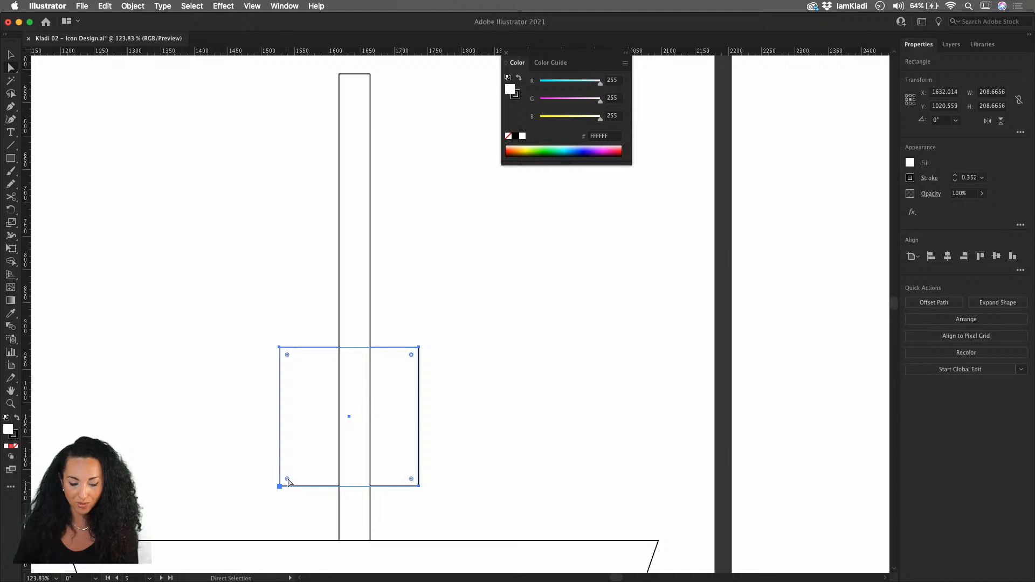
pyautogui.moveTo(289, 482); pyautogui.dragTo(390, 411)
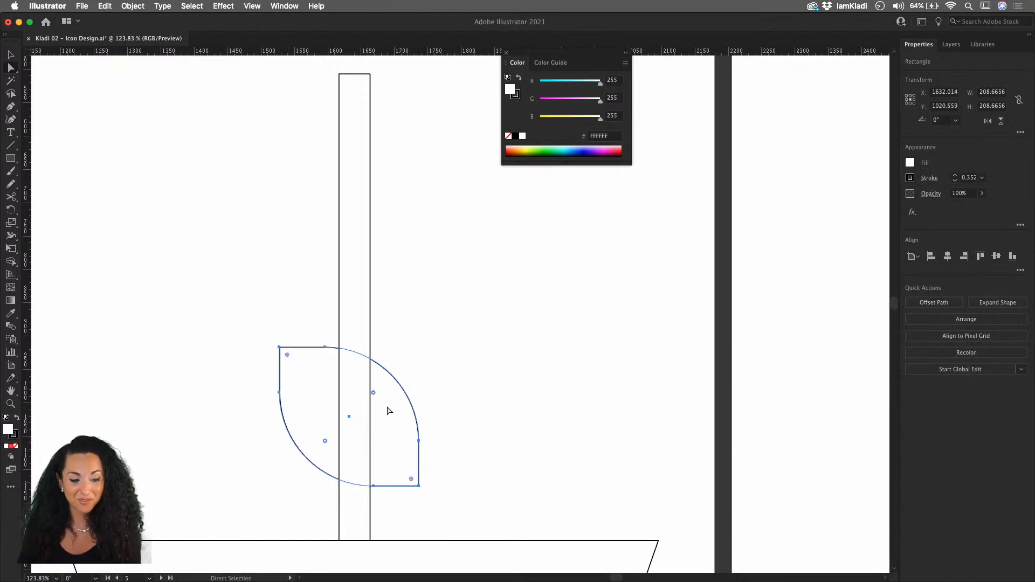
# Step: Place the leaf against the stem's left side, stack two copies above it, and select all three leaves
pyautogui.press('v')
pyautogui.moveTo(405, 391); pyautogui.dragTo(322, 106)
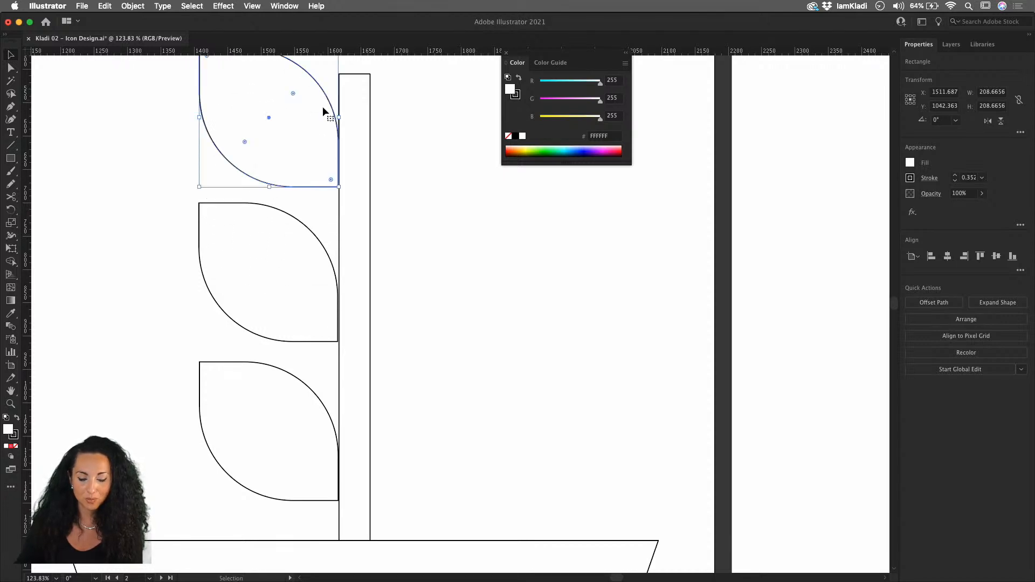
pyautogui.moveTo(155, 128); pyautogui.dragTo(305, 421)
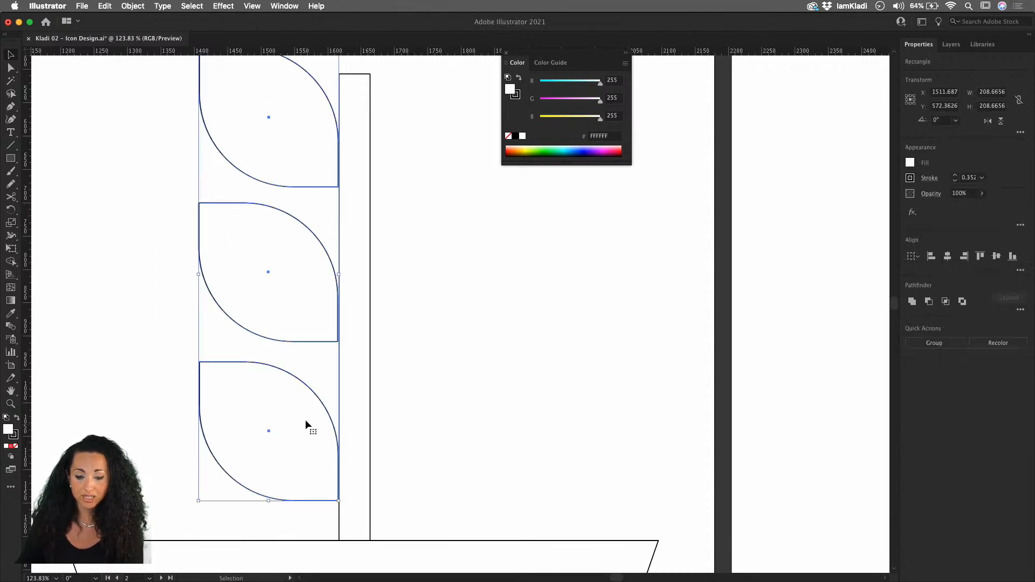
pyautogui.scroll(-5, 304, 417)
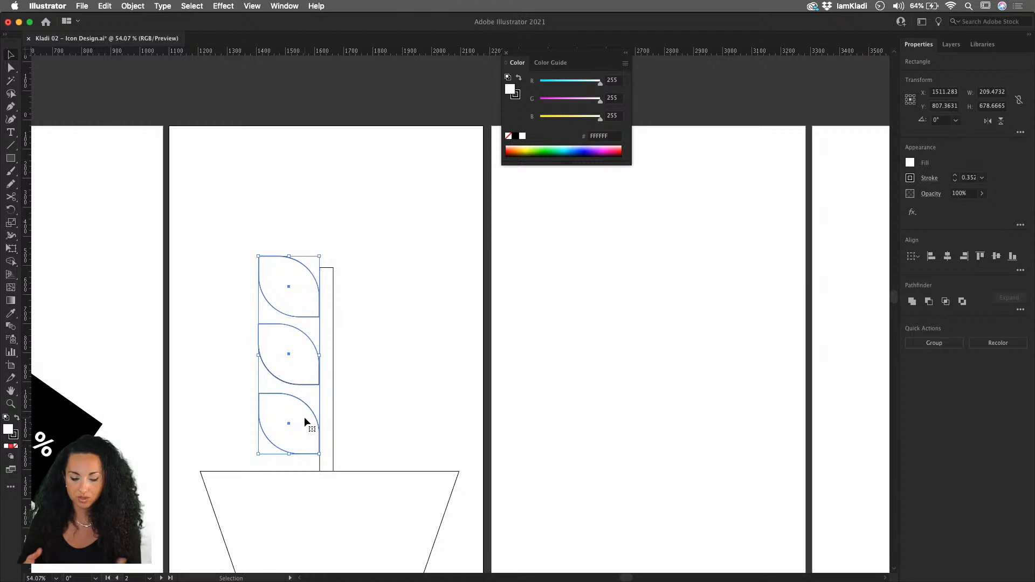
# Step: Enlarge the lowest left leaf to about 257 px wide while keeping it against the stem
pyautogui.click(250, 393)
pyautogui.click(266, 404)
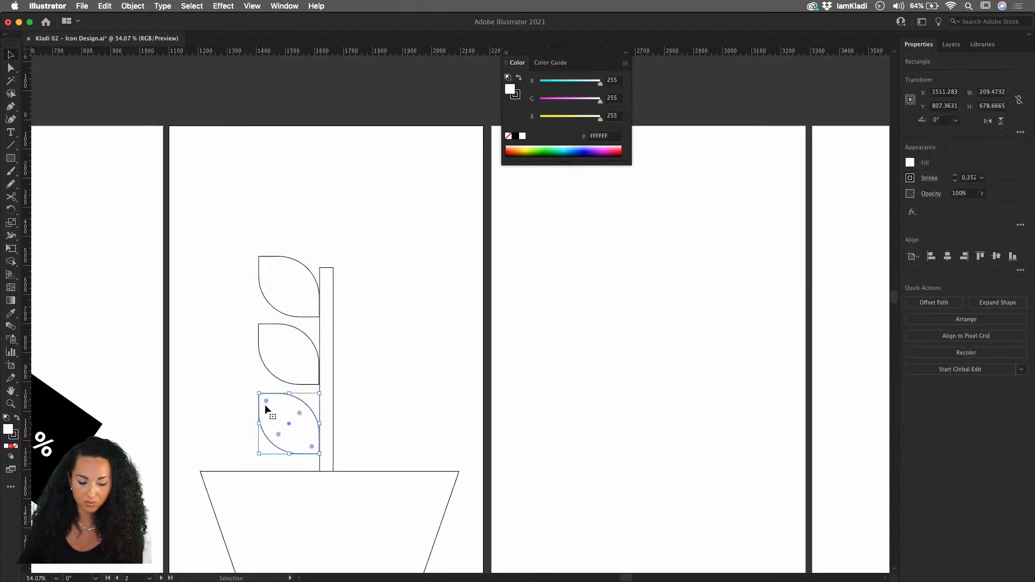
pyautogui.moveTo(261, 395); pyautogui.dragTo(246, 379)
pyautogui.moveTo(305, 398); pyautogui.dragTo(288, 424)
pyautogui.click(340, 421)
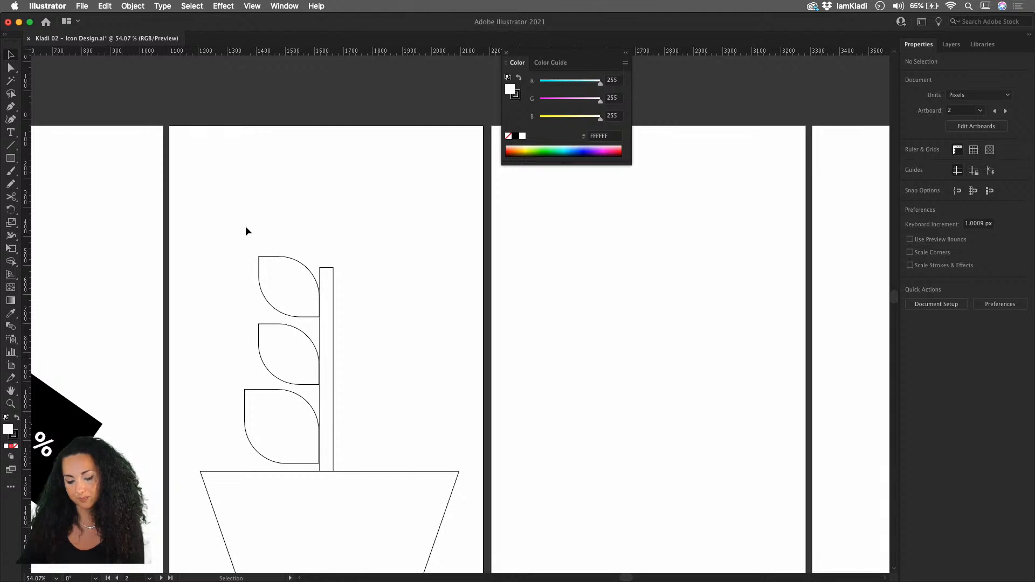
# Step: Duplicate the three left leaves and flip the copies horizontally
pyautogui.moveTo(246, 227); pyautogui.dragTo(301, 468)
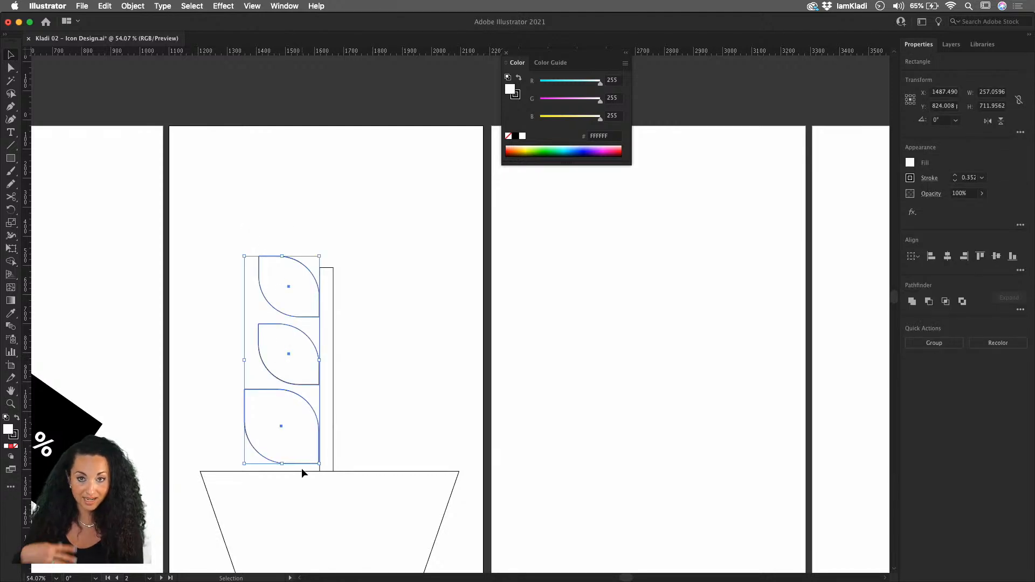
pyautogui.press('a')
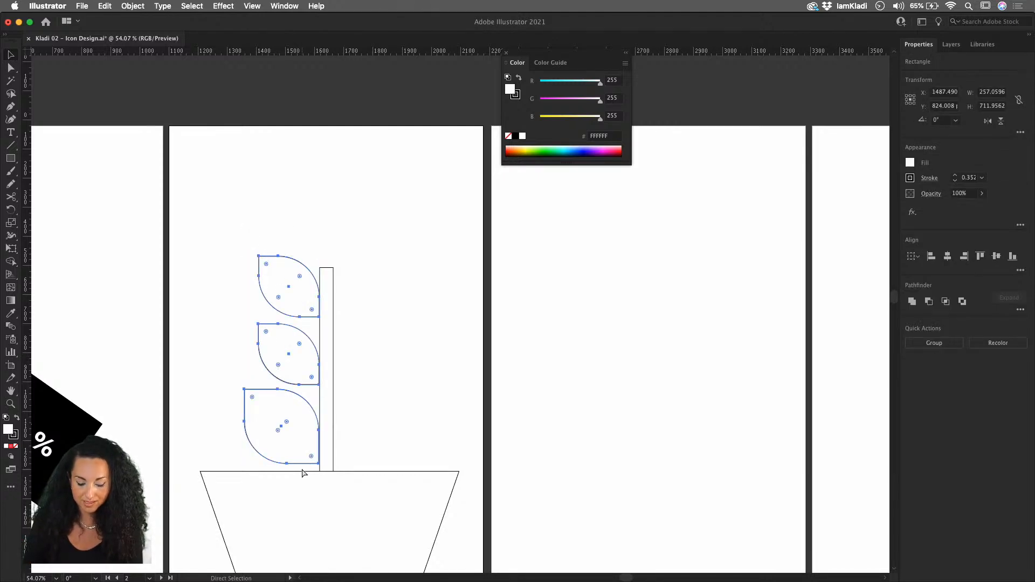
pyautogui.press('v')
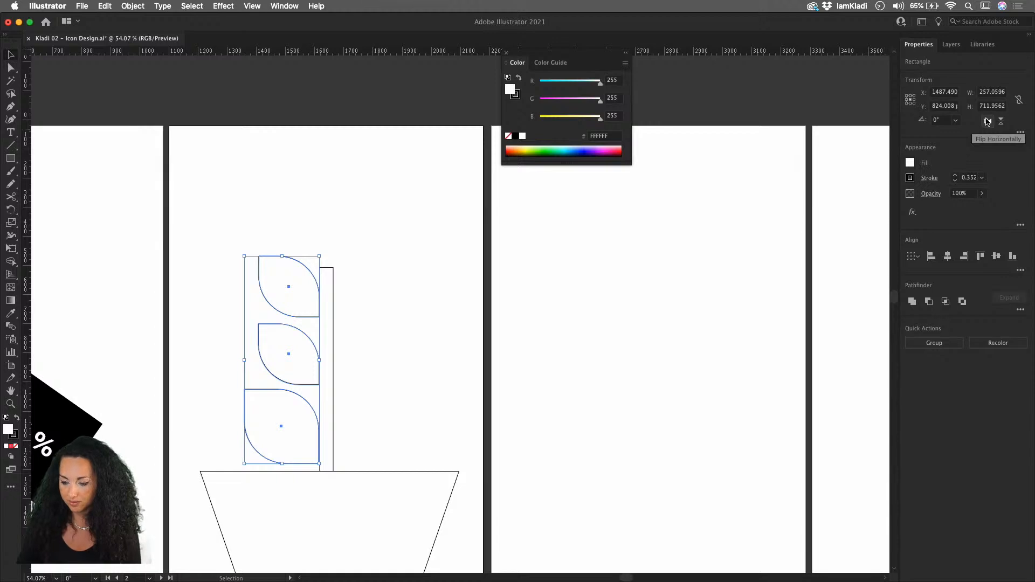
pyautogui.click(987, 122)
# Step: Move the mirrored leaves across to sit flush against the stem's right side and deselect them
pyautogui.hotkey('shift', 'Right')
pyautogui.hotkey('shift', 'Right')
pyautogui.hotkey('shift', 'Right')
pyautogui.hotkey('shift', 'Right')
pyautogui.hotkey('shift', 'Right')
pyautogui.hotkey('shift', 'Right')
pyautogui.hotkey('shift', 'Right')
pyautogui.hotkey('shift', 'Right')
pyautogui.hotkey('shift', 'Right')
pyautogui.hotkey('shift', 'Right')
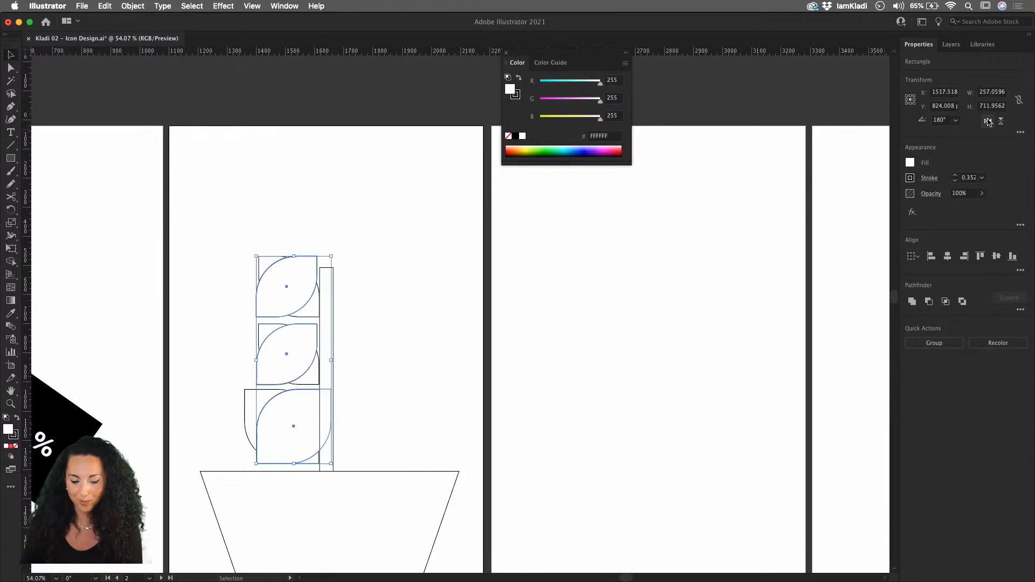
pyautogui.hotkey('shift', 'Right')
pyautogui.hotkey('shift', 'Right')
pyautogui.hotkey('shift', 'Right')
pyautogui.hotkey('shift', 'Right')
pyautogui.hotkey('shift', 'Right')
pyautogui.hotkey('shift', 'Right')
pyautogui.hotkey('shift', 'Right')
pyautogui.hotkey('shift', 'Right')
pyautogui.hotkey('shift', 'Right')
pyautogui.hotkey('shift', 'Right')
pyautogui.hotkey('shift', 'Right')
pyautogui.hotkey('shift', 'Right')
pyautogui.hotkey('shift', 'Right')
pyautogui.hotkey('shift', 'Right')
pyautogui.hotkey('shift', 'Right')
pyautogui.hotkey('shift', 'Right')
pyautogui.hotkey('shift', 'Right')
pyautogui.hotkey('shift', 'Right')
pyautogui.hotkey('shift', 'Right')
pyautogui.hotkey('shift', 'Right')
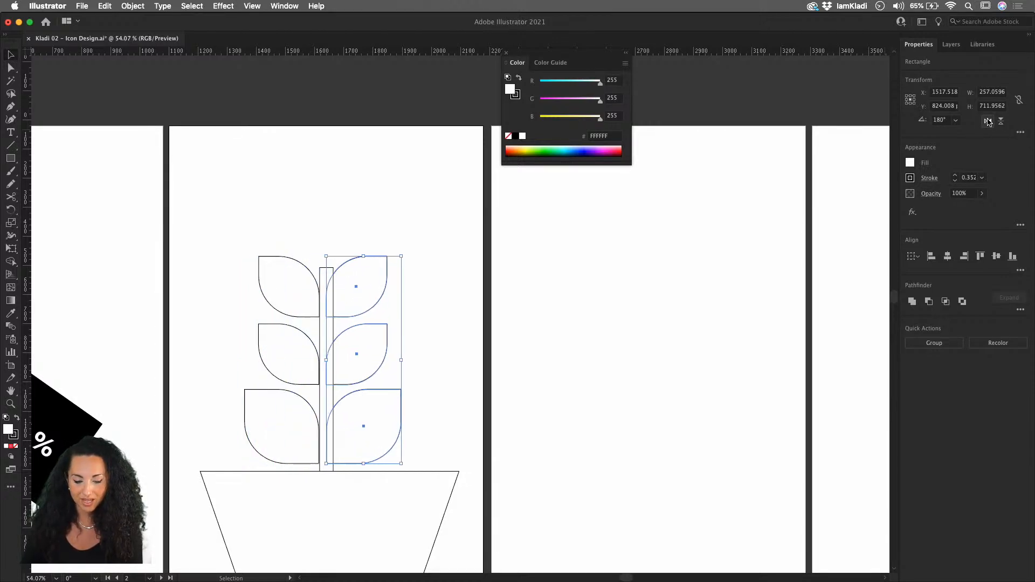
pyautogui.hotkey('shift', 'Left')
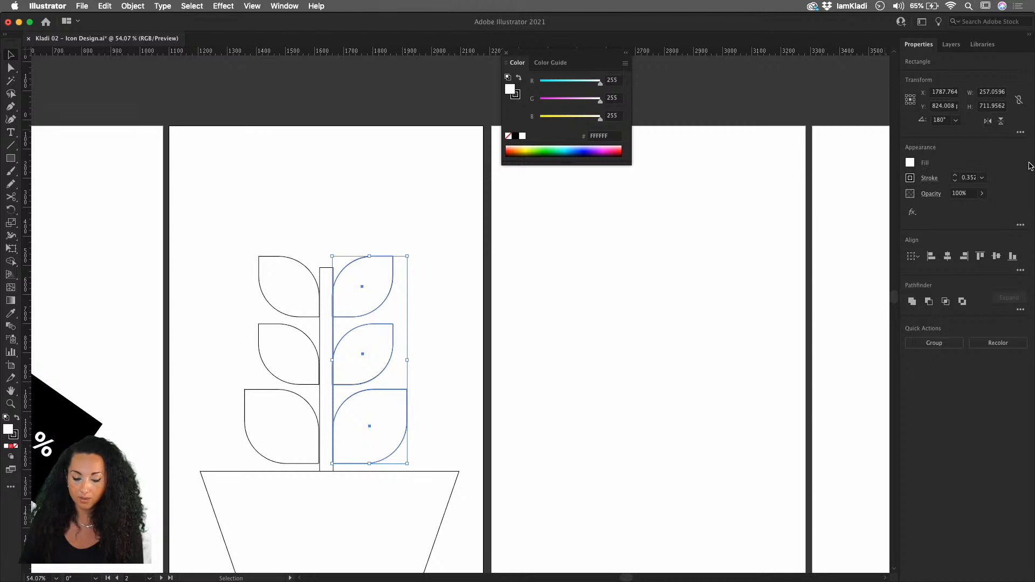
pyautogui.click(769, 242)
pyautogui.scroll(-5, 769, 241)
pyautogui.hscroll(4, 769, 242)
pyautogui.scroll(-2, 769, 241)
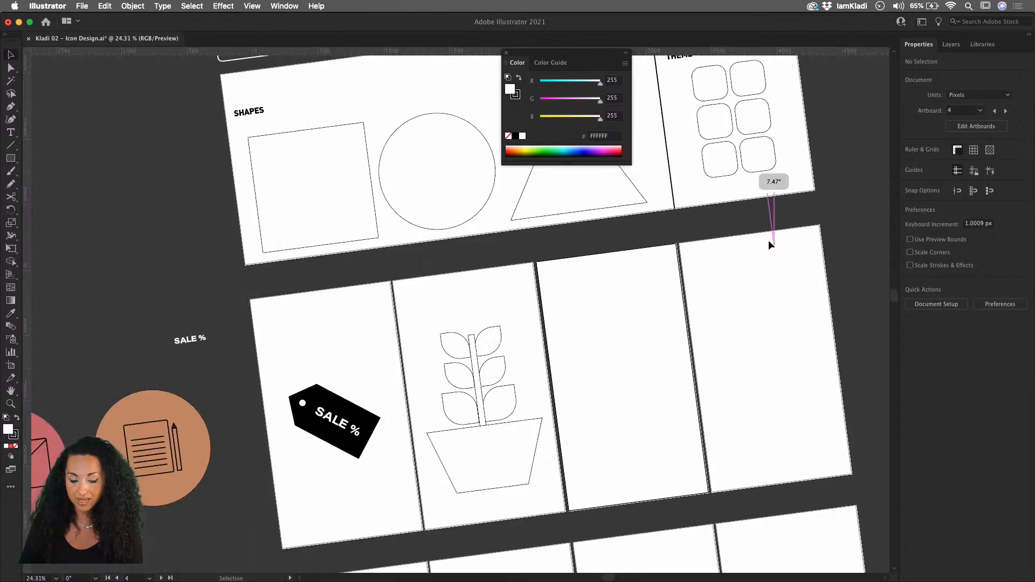
pyautogui.hscroll(3, 769, 242)
pyautogui.scroll(1, 769, 240)
pyautogui.hscroll(1, 769, 241)
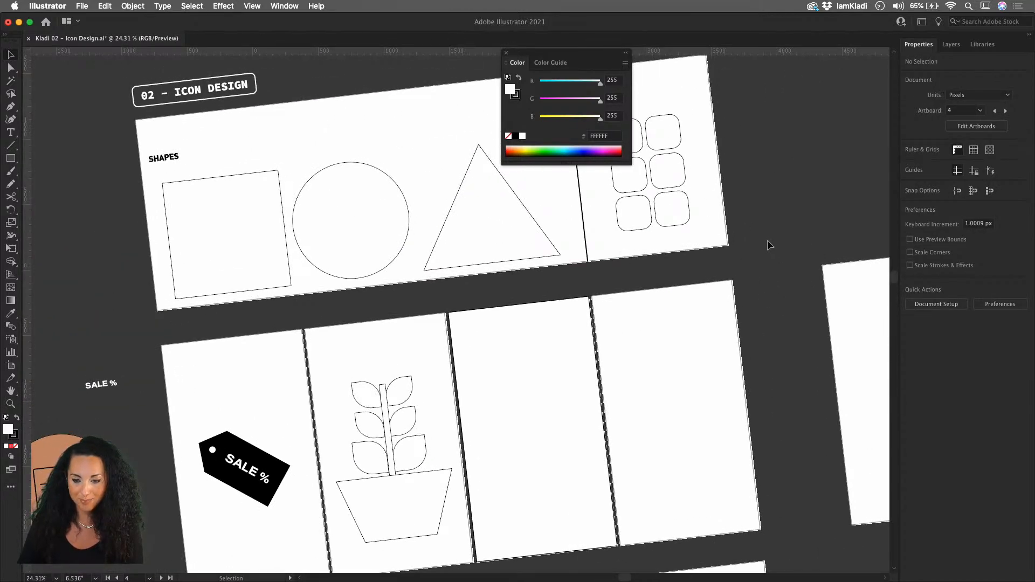
pyautogui.scroll(-1, 768, 245)
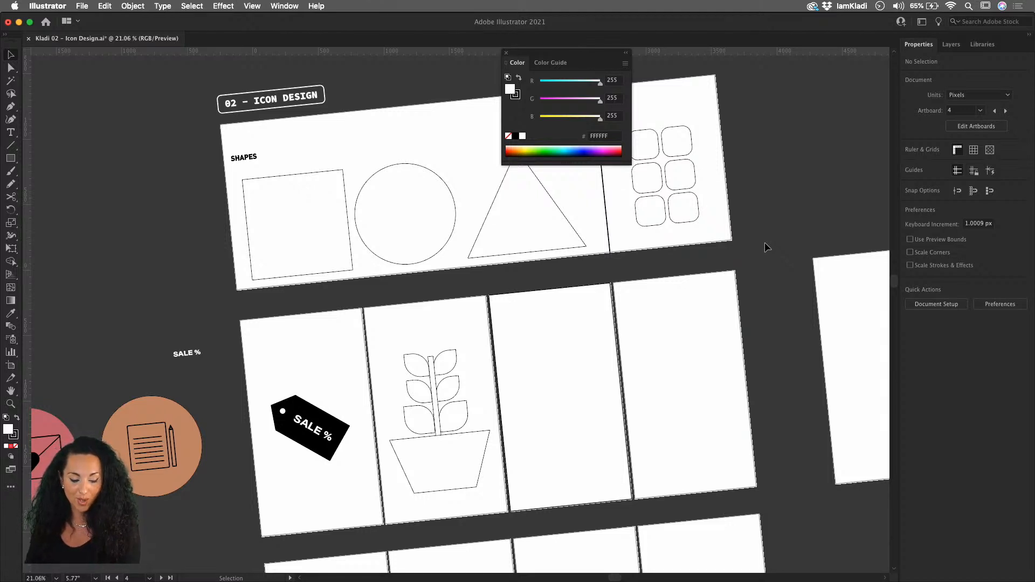
pyautogui.press('shift+super+1')
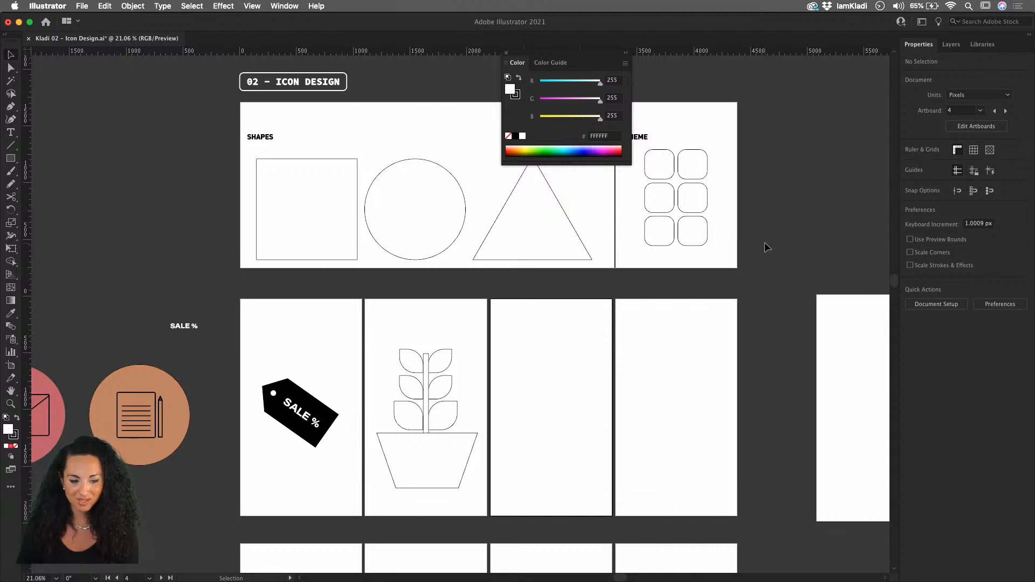
# Step: Switch to Adobe Color in Chrome and search its Explore page for "gift" colour themes
pyautogui.hscroll(8, 765, 243)
pyautogui.scroll(3, 765, 244)
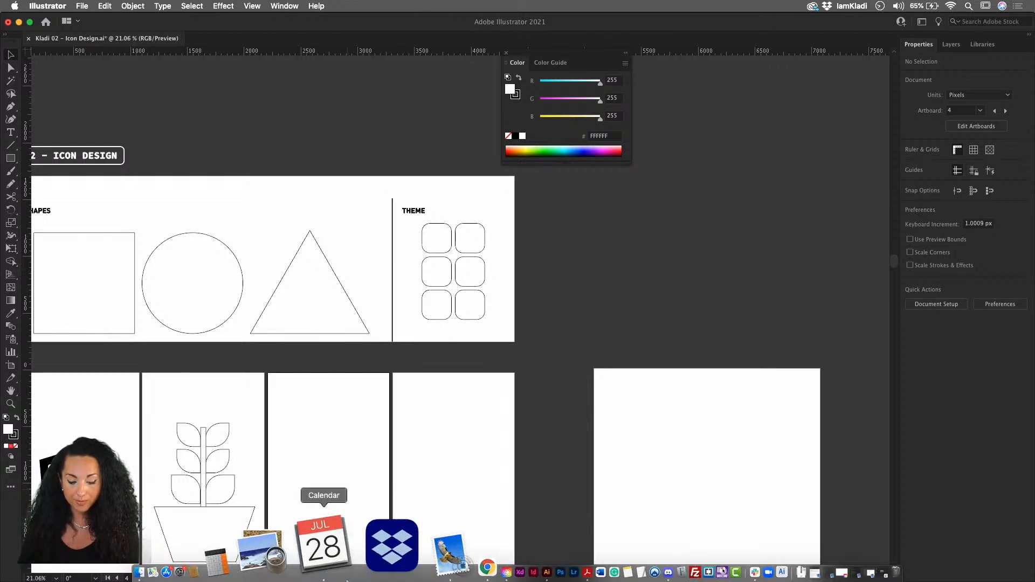
pyautogui.click(398, 550)
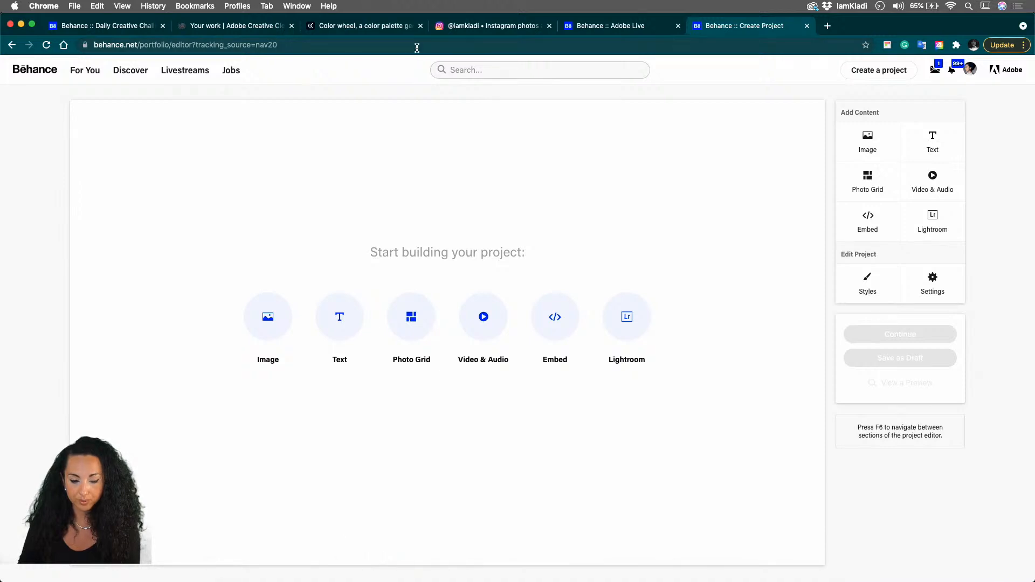
pyautogui.click(324, 33)
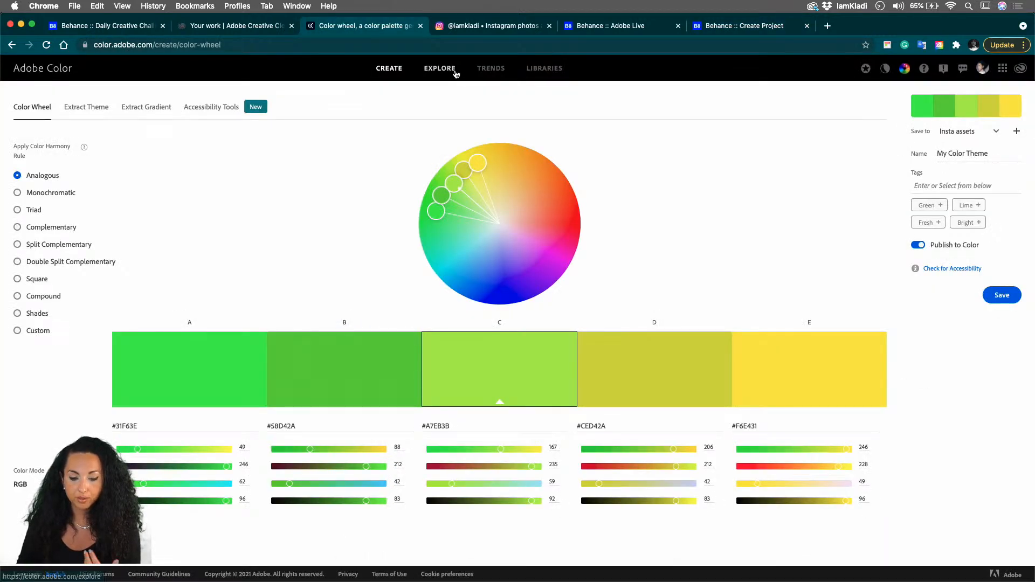
pyautogui.click(455, 73)
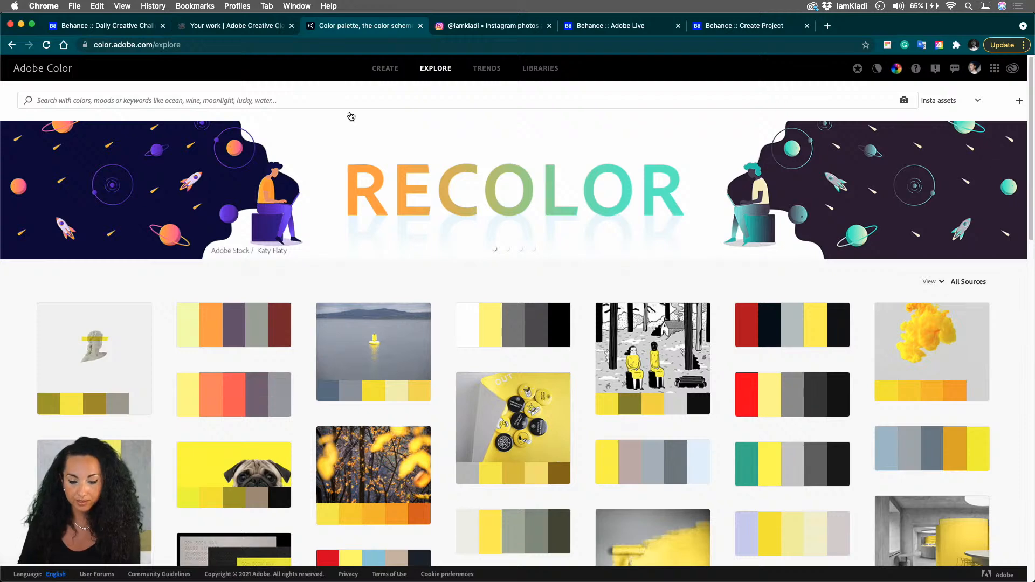
pyautogui.click(326, 100)
pyautogui.write('gift')
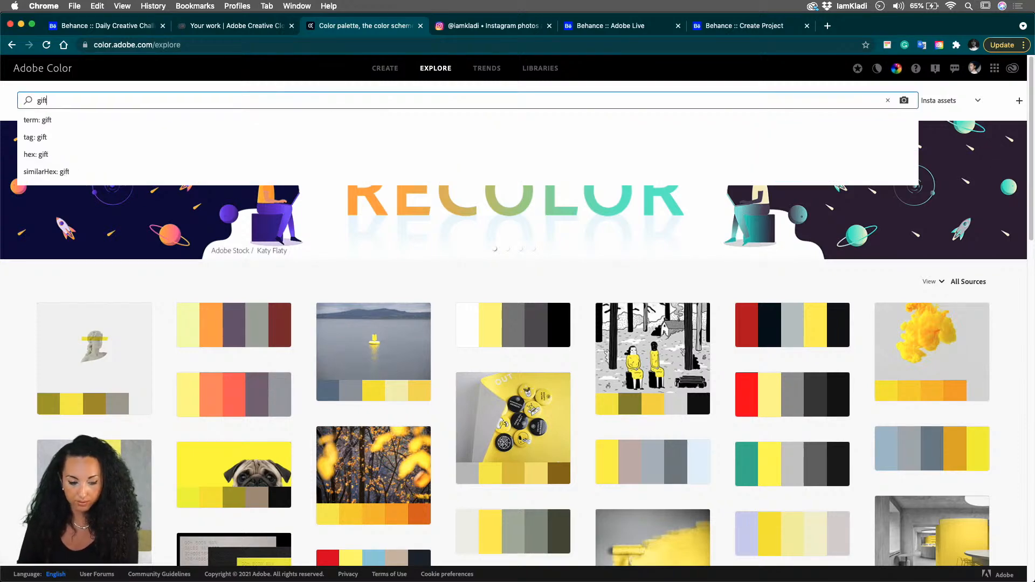
pyautogui.press('Return')
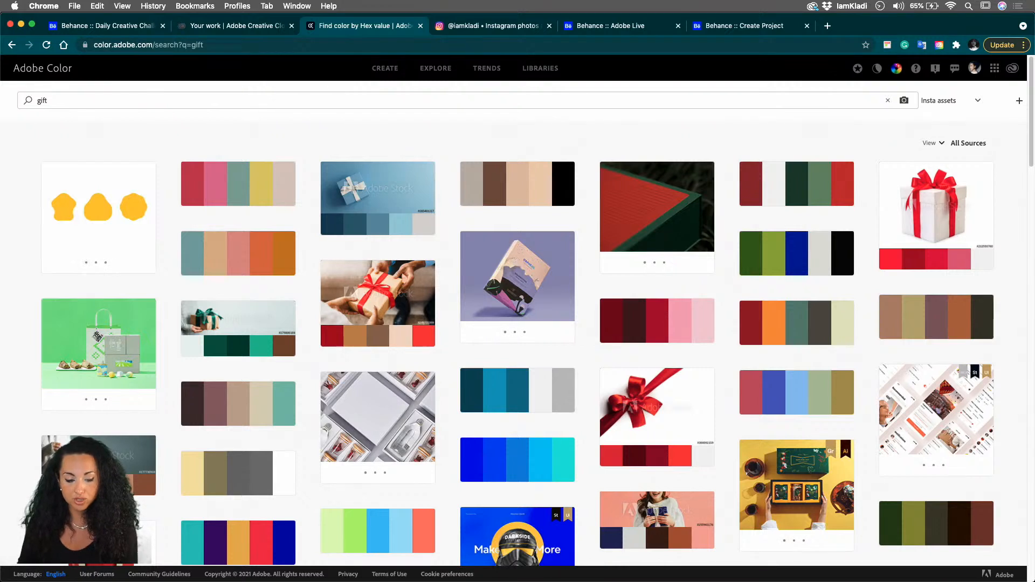
# Step: Save the teal, tan, pink, orange and brown gift theme to the Insta assets library and open that library in Illustrator
pyautogui.moveTo(250, 256)
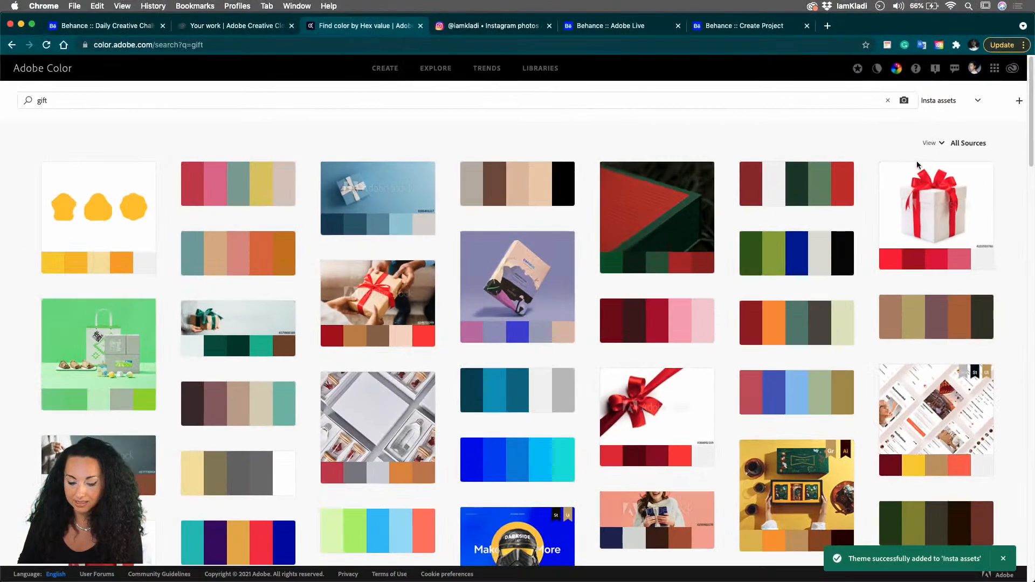
pyautogui.click(439, 570)
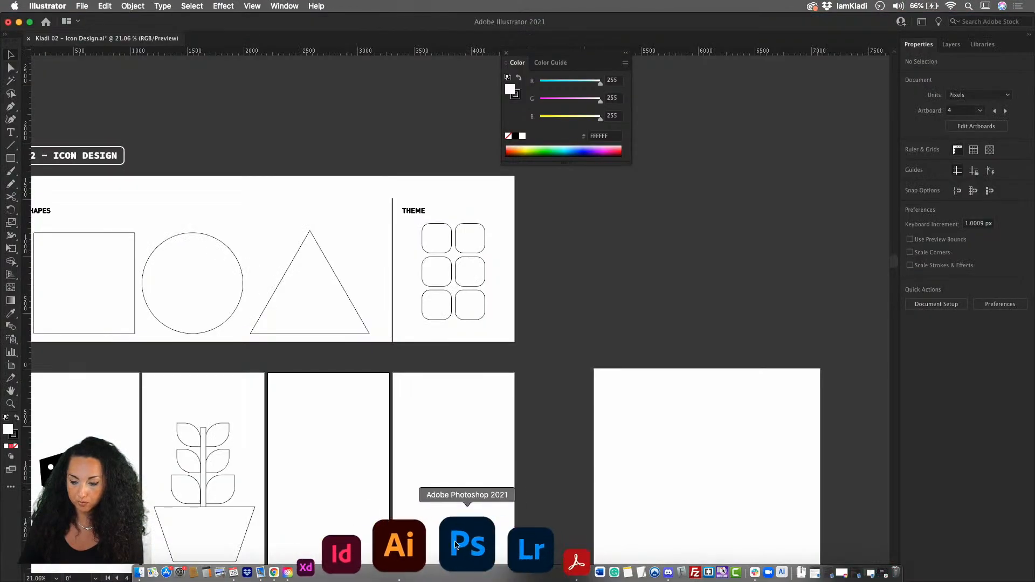
pyautogui.click(978, 46)
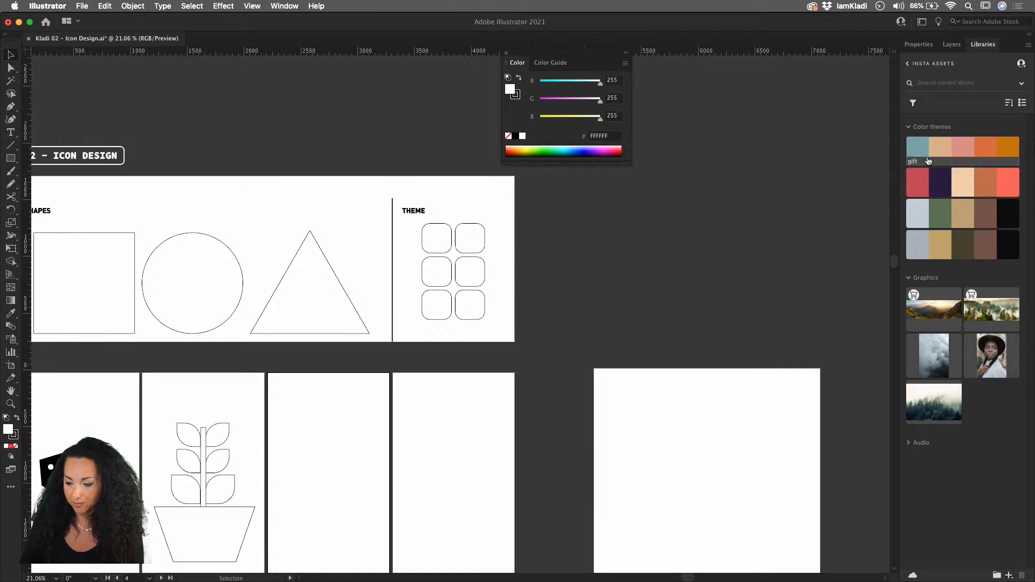
# Step: Fill the three right-hand leaves with the teal #7CA6A6 from the gift colour theme
pyautogui.scroll(-3, 431, 368)
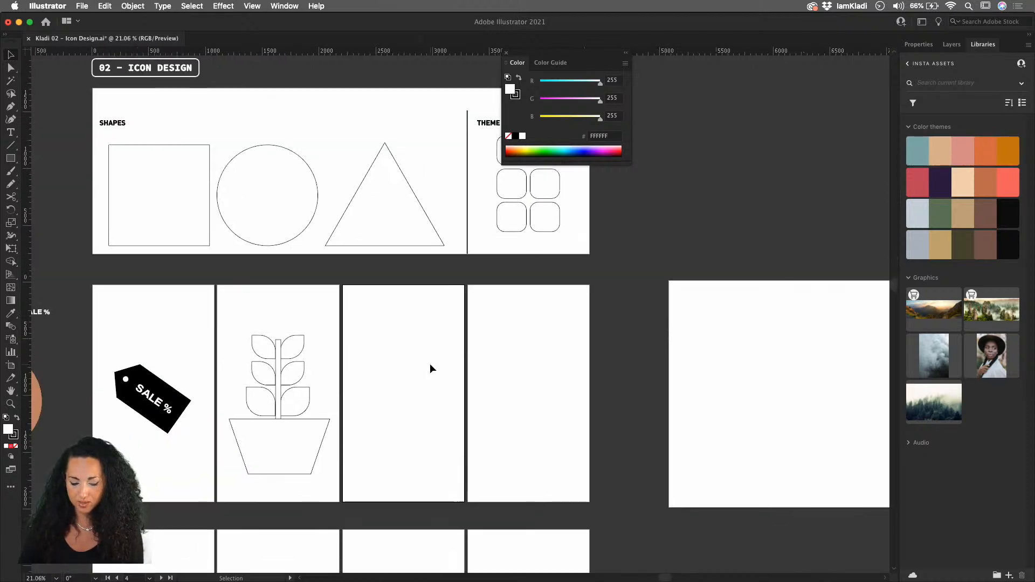
pyautogui.scroll(-3, 429, 364)
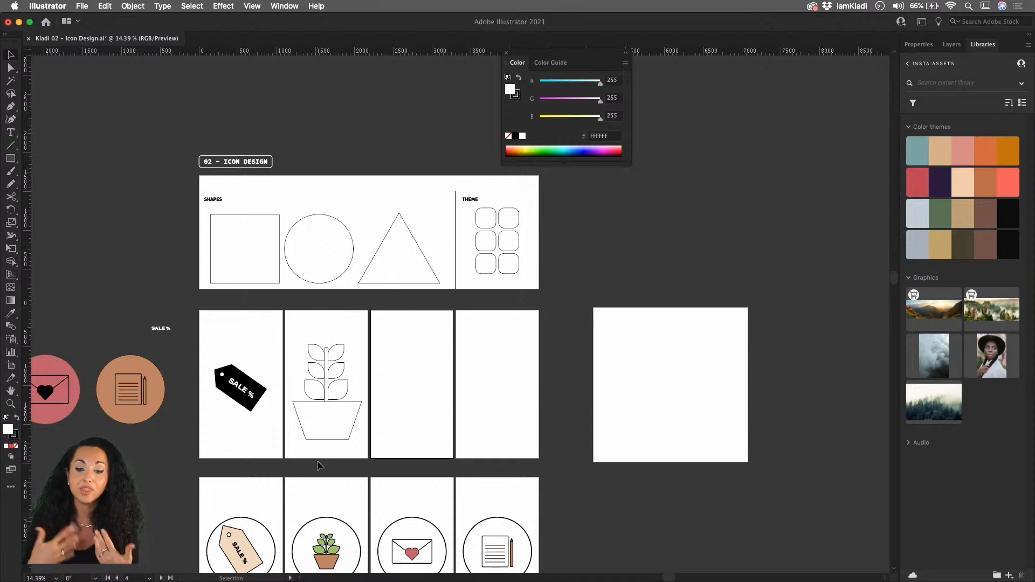
pyautogui.hscroll(-10, 316, 436)
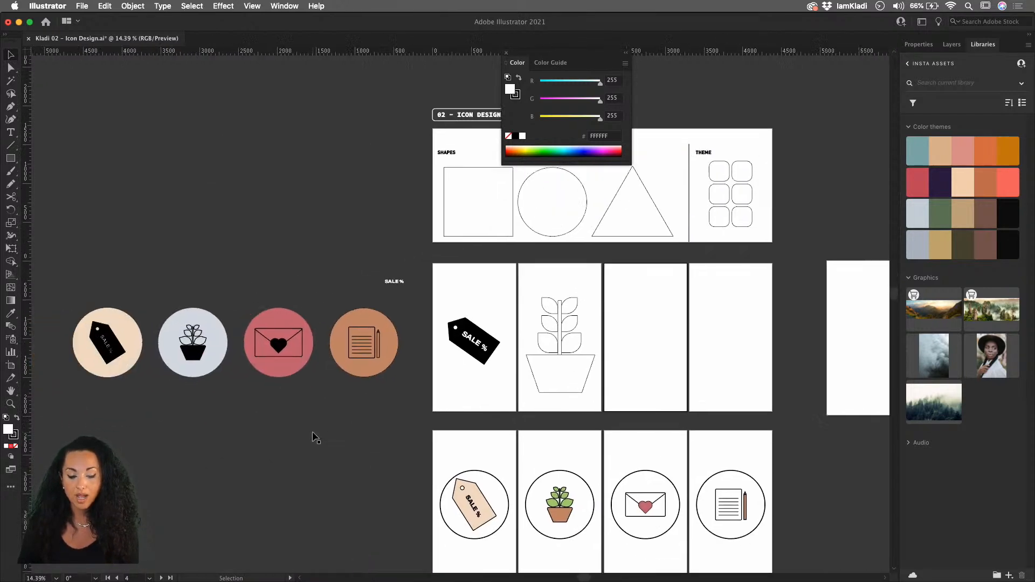
pyautogui.hscroll(5, 316, 437)
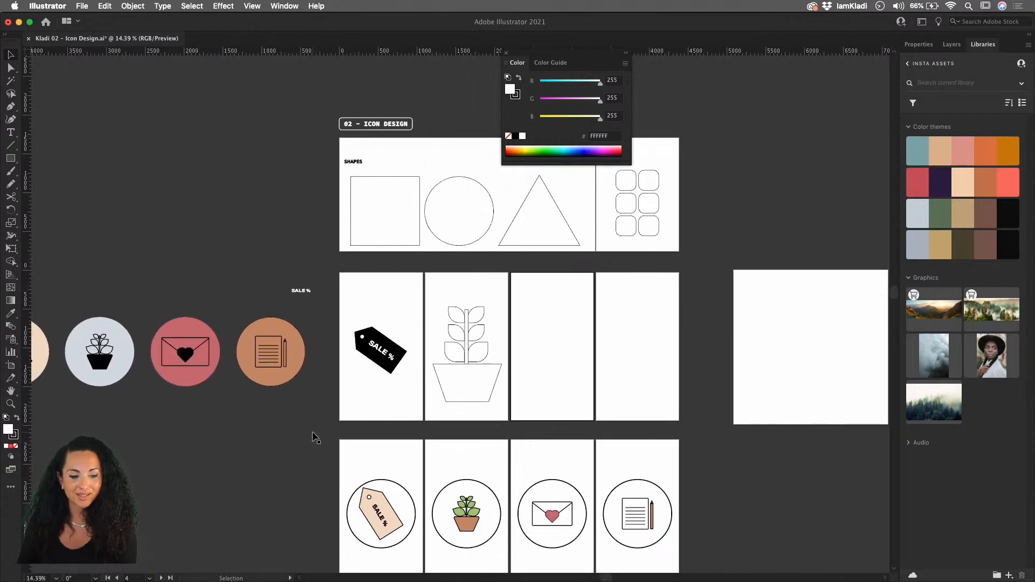
pyautogui.hscroll(4, 315, 437)
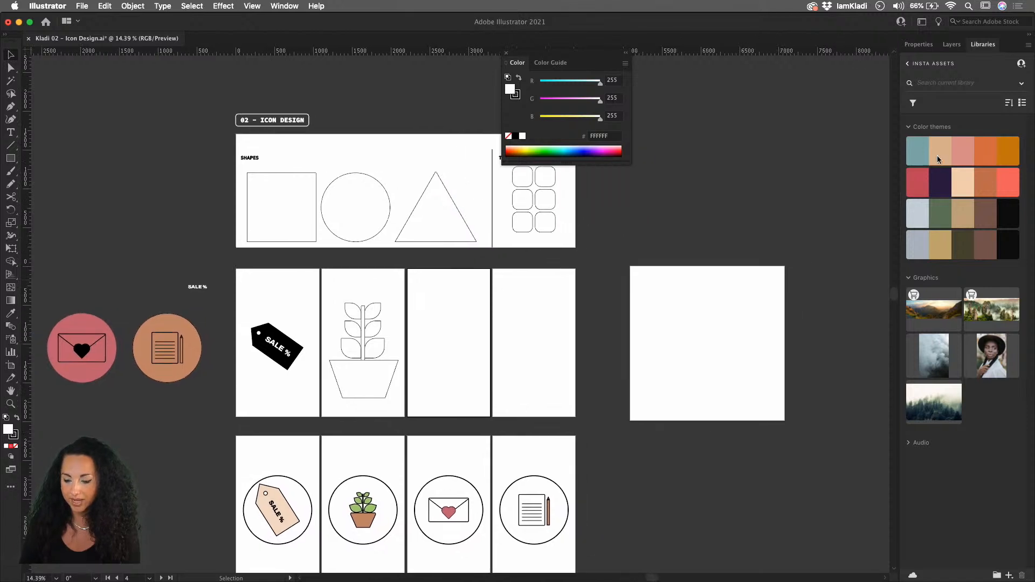
pyautogui.click(376, 323)
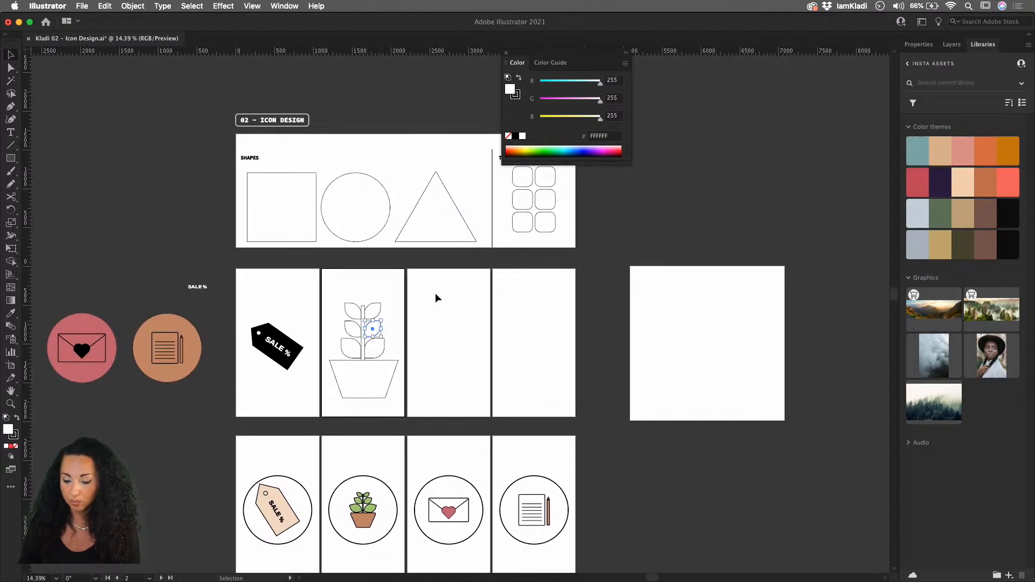
pyautogui.click(911, 152)
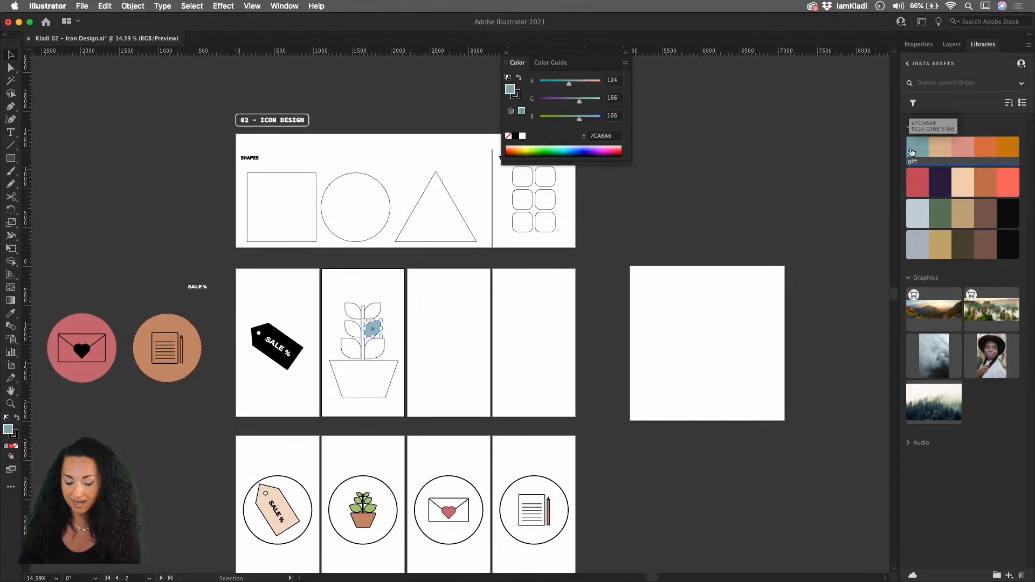
pyautogui.click(374, 313)
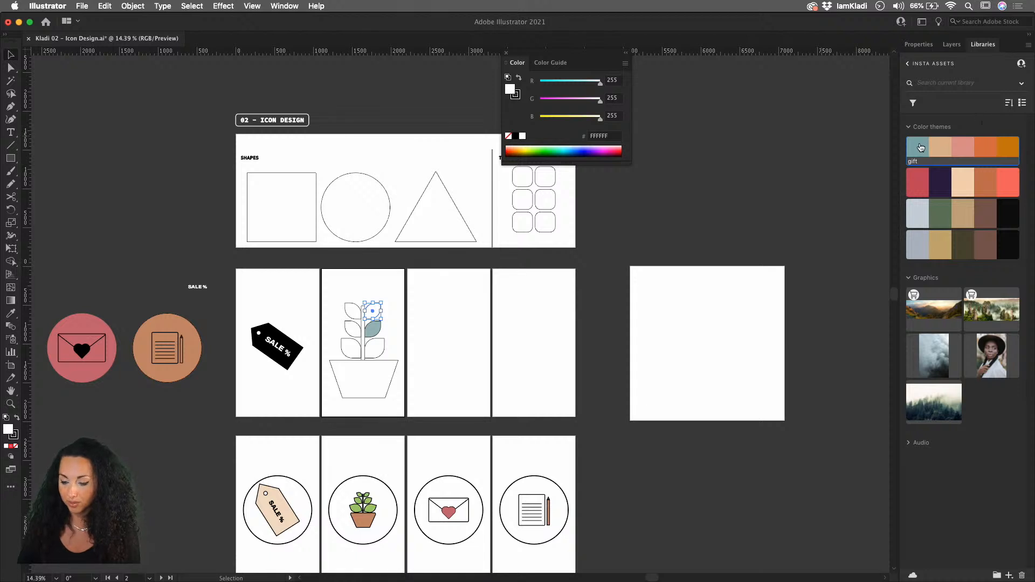
pyautogui.click(921, 148)
pyautogui.click(375, 347)
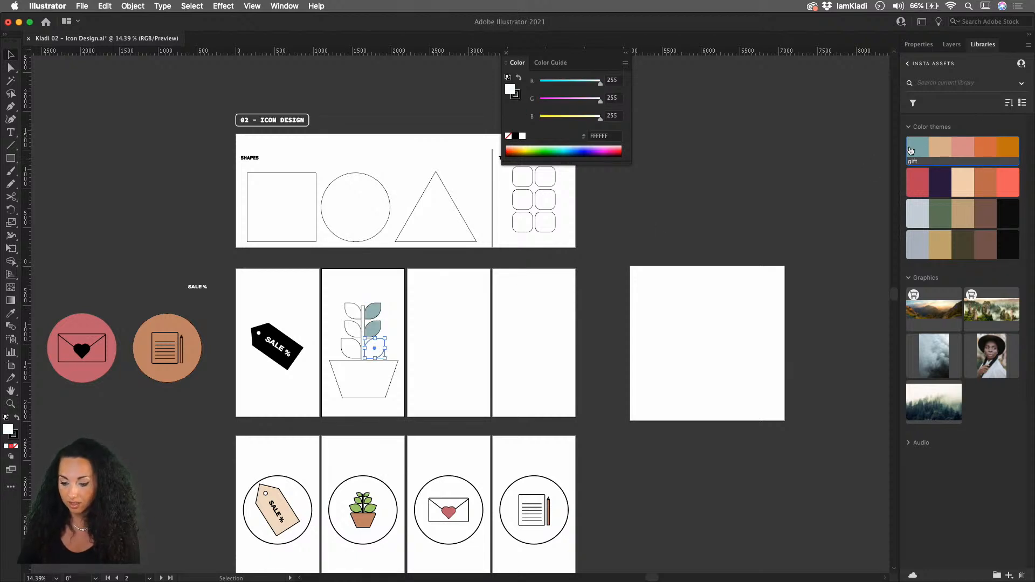
pyautogui.click(911, 151)
pyautogui.click(509, 310)
# Step: Scale the potted plant on the second artboard down to about two thirds of its size, and select the finished circled plant icon below it
pyautogui.scroll(-2, 450, 413)
pyautogui.hscroll(1, 449, 413)
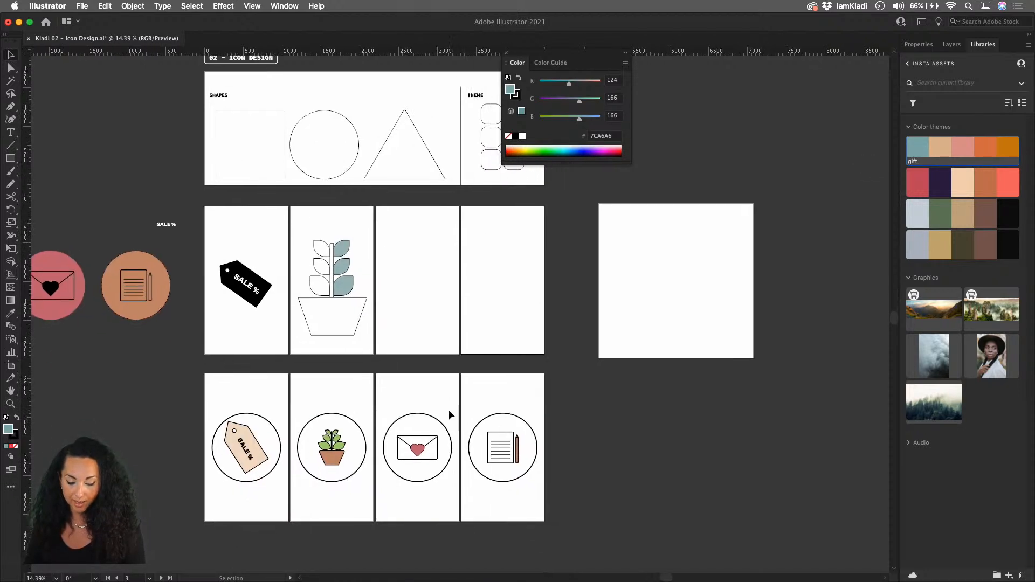
pyautogui.hscroll(1, 320, 498)
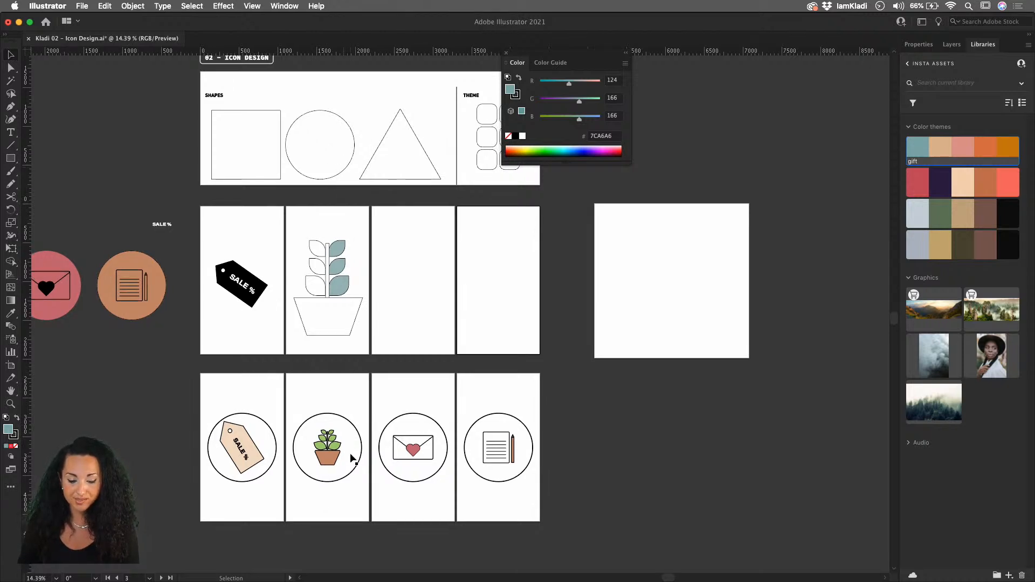
pyautogui.click(356, 428)
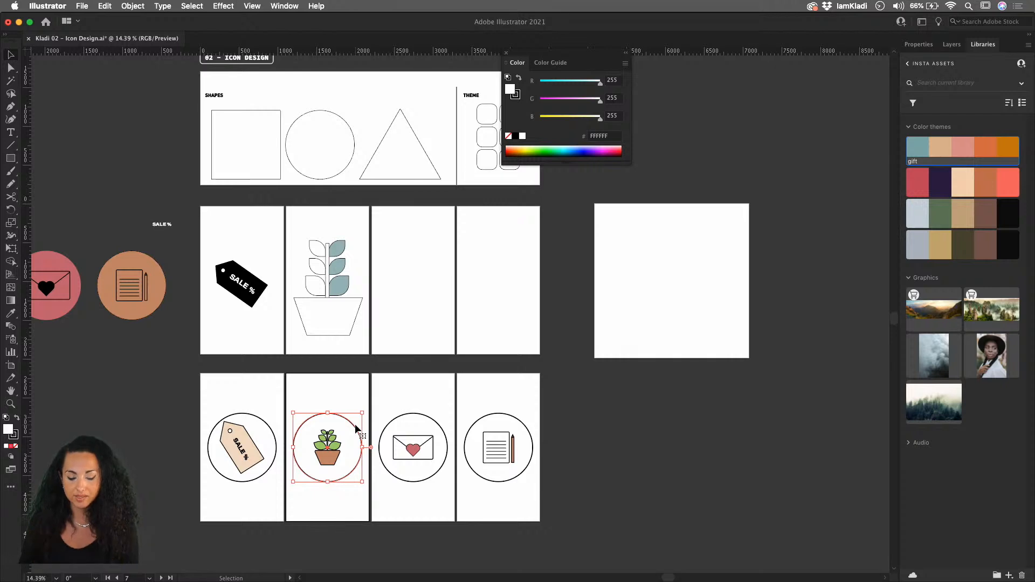
pyautogui.moveTo(301, 225); pyautogui.dragTo(339, 304)
pyautogui.click(342, 386)
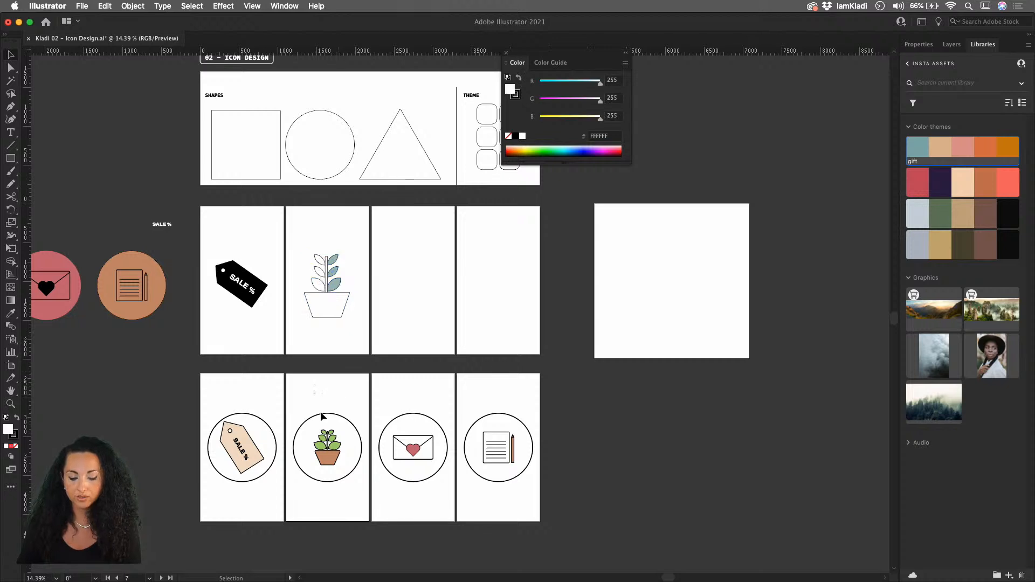
pyautogui.click(322, 417)
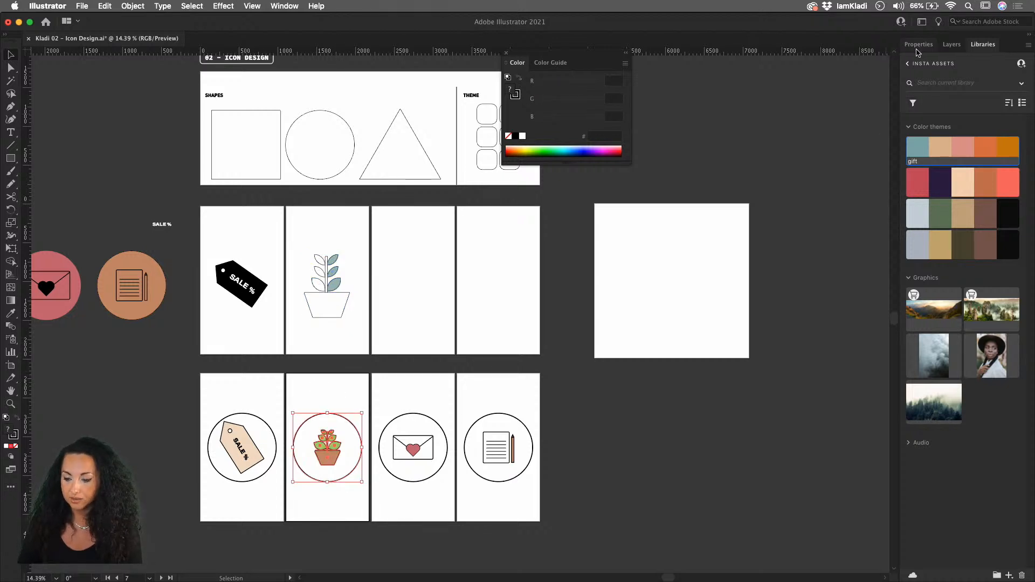
# Step: Align the circled plant icon to its artboard and centre it horizontally
pyautogui.click(918, 45)
pyautogui.click(914, 256)
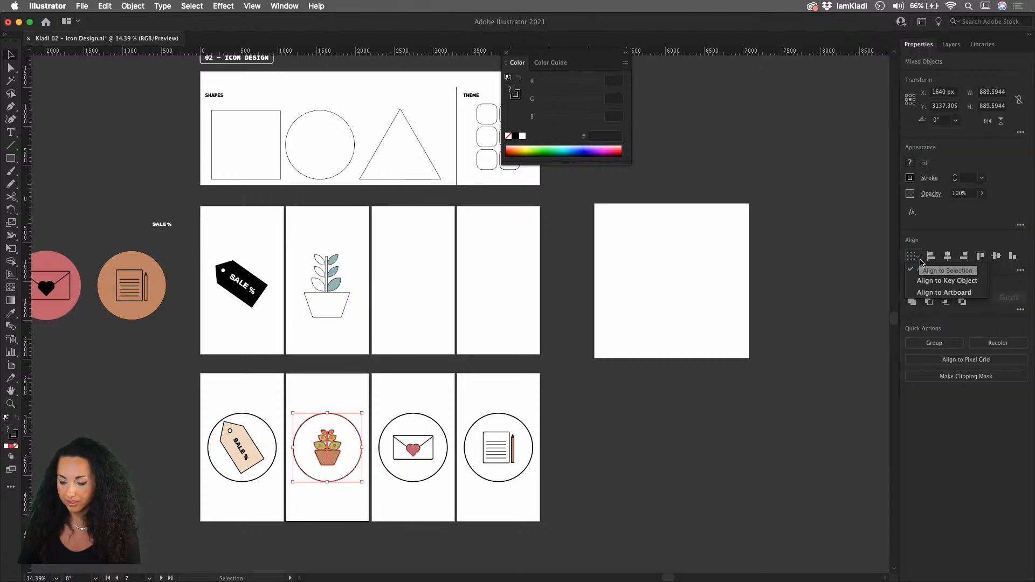
pyautogui.click(944, 292)
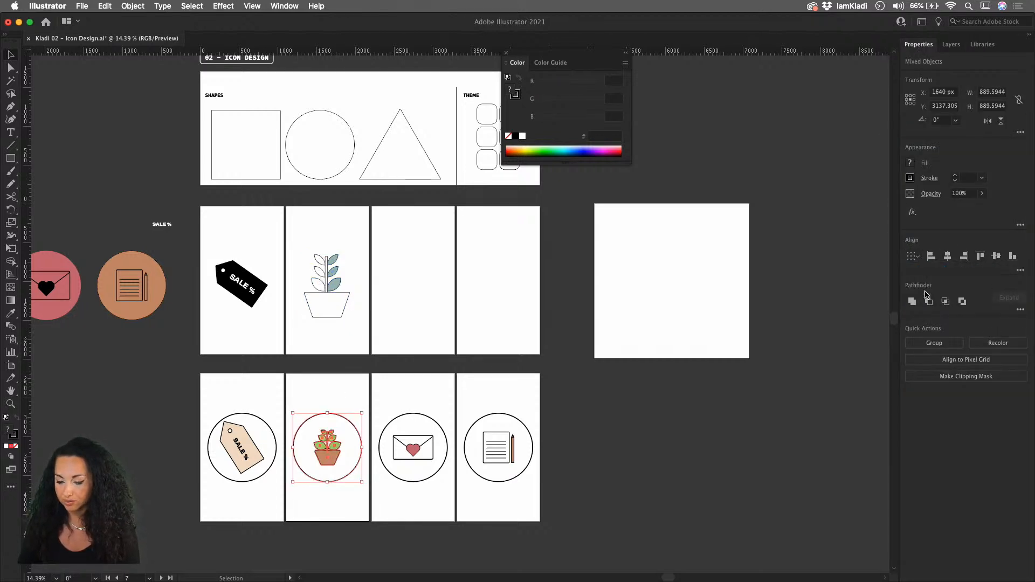
pyautogui.click(948, 258)
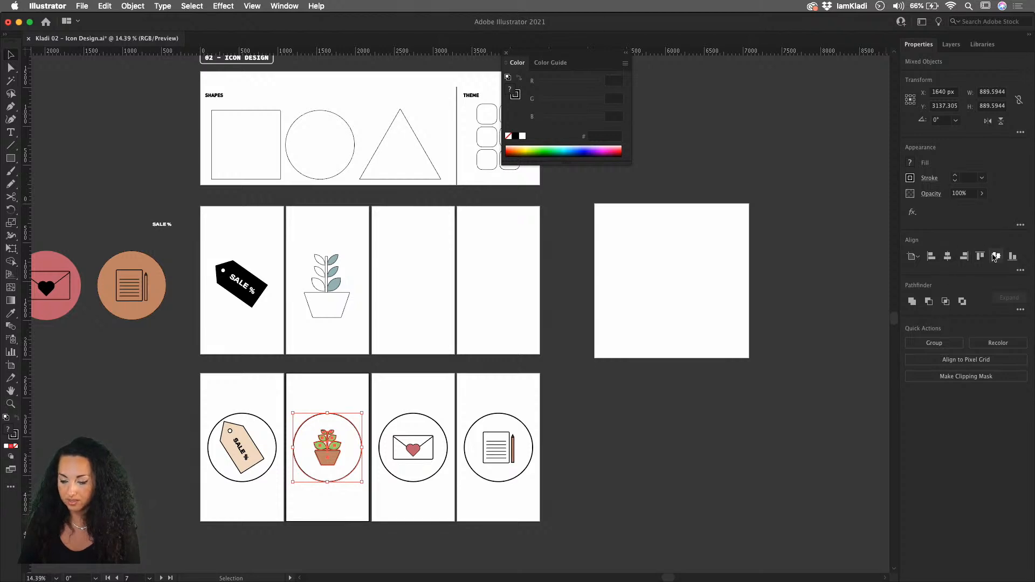
pyautogui.click(765, 363)
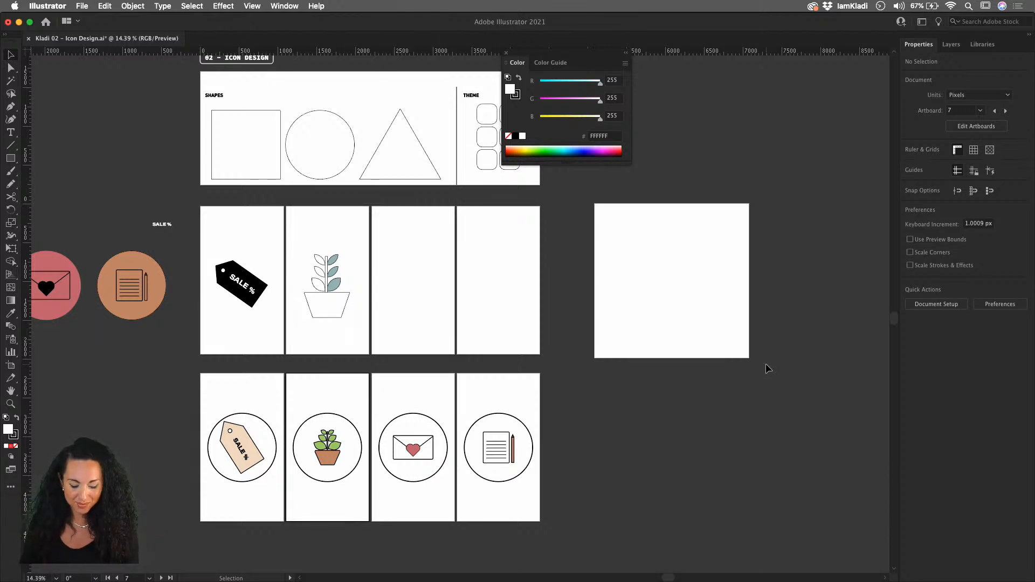
# Step: Start Export for Screens and include the circled plant, stationery and envelope artboards 7 to 9, leaving out the black SALE artboard
pyautogui.press('alt+super+e')
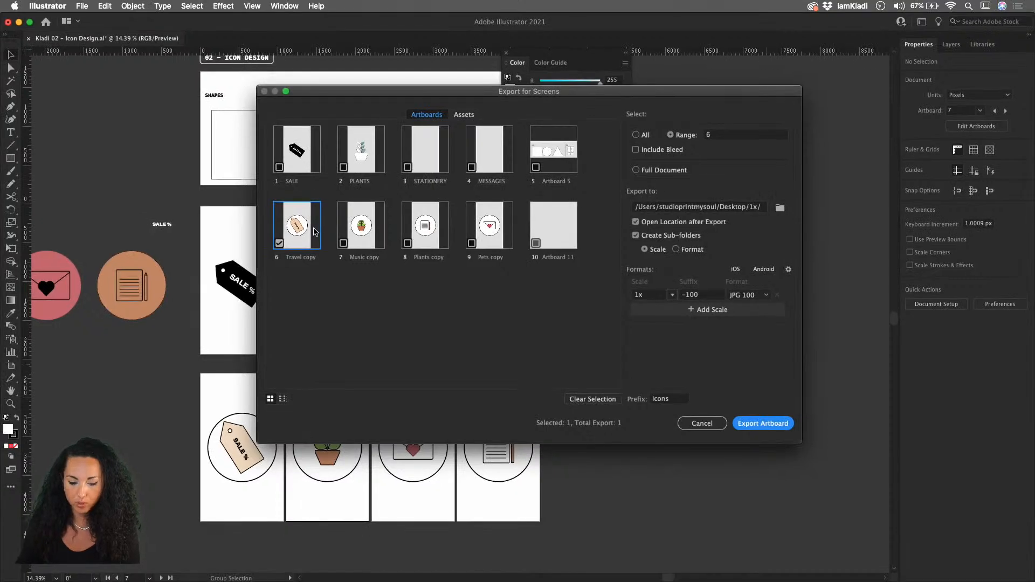
pyautogui.keyDown('shift'); pyautogui.click(375, 245); pyautogui.keyUp('shift')
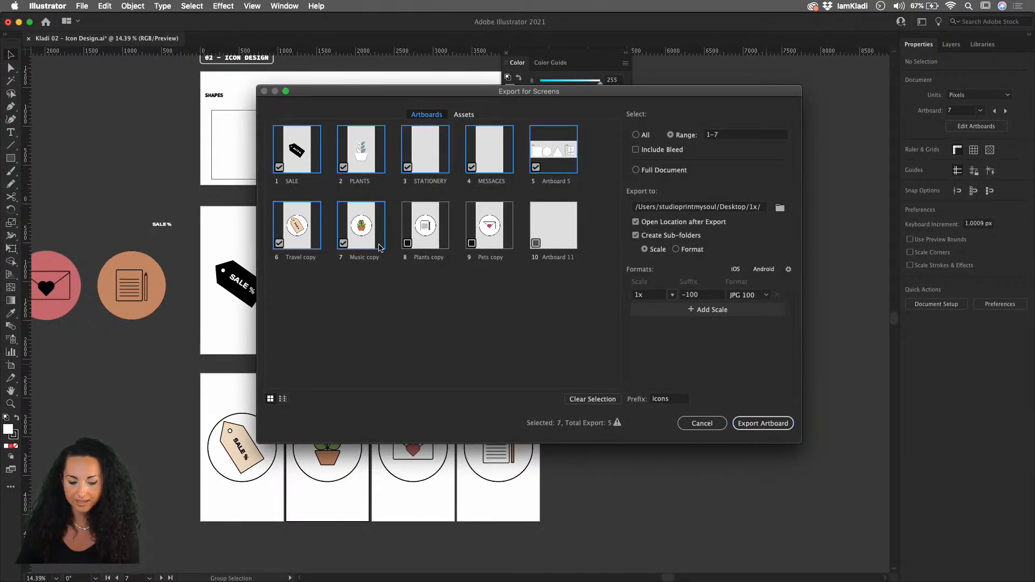
pyautogui.click(280, 168)
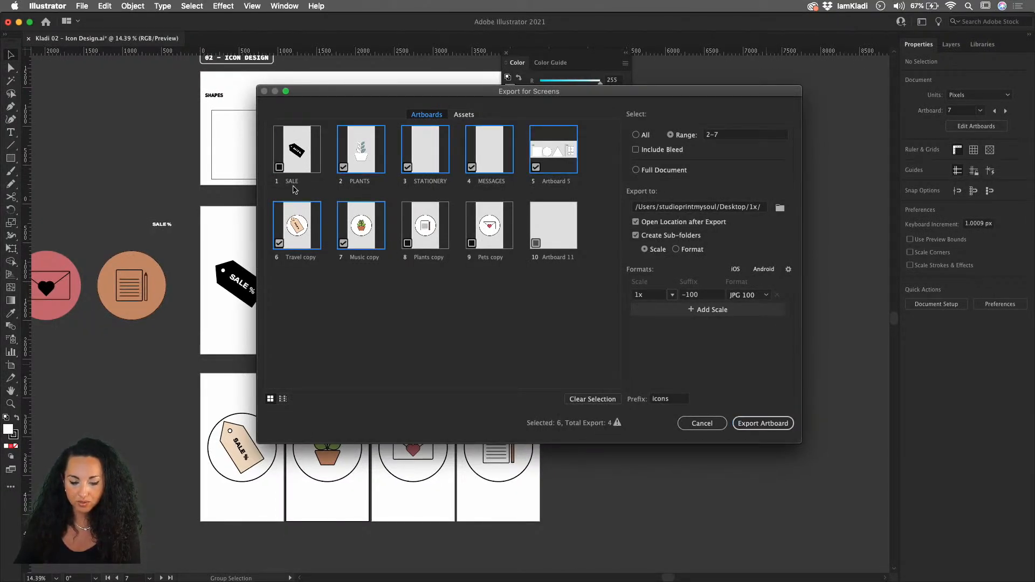
pyautogui.click(408, 243)
pyautogui.click(472, 244)
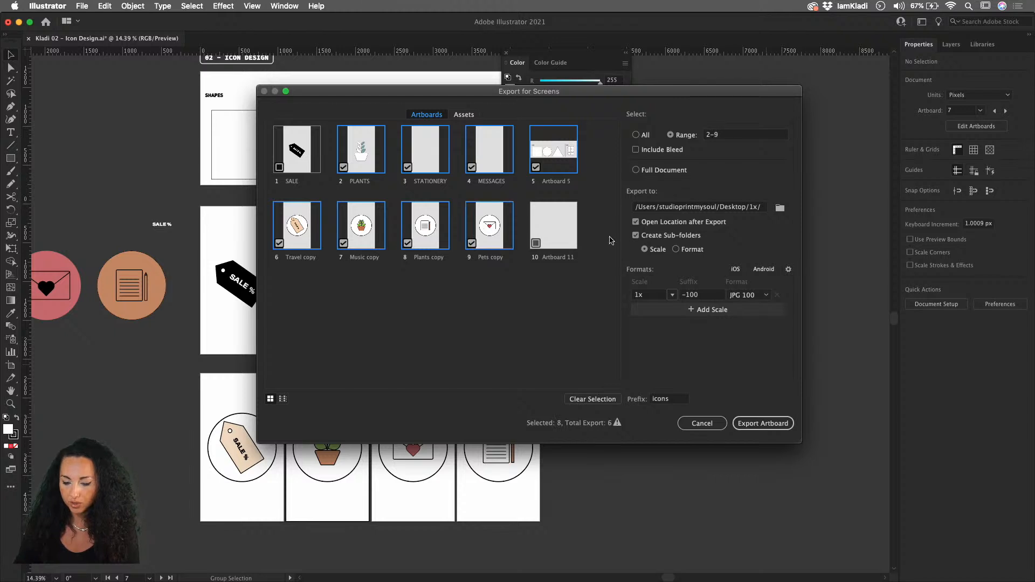
# Step: Set the export location to the Desktop, keeping the creation of sub-folders on
pyautogui.click(780, 209)
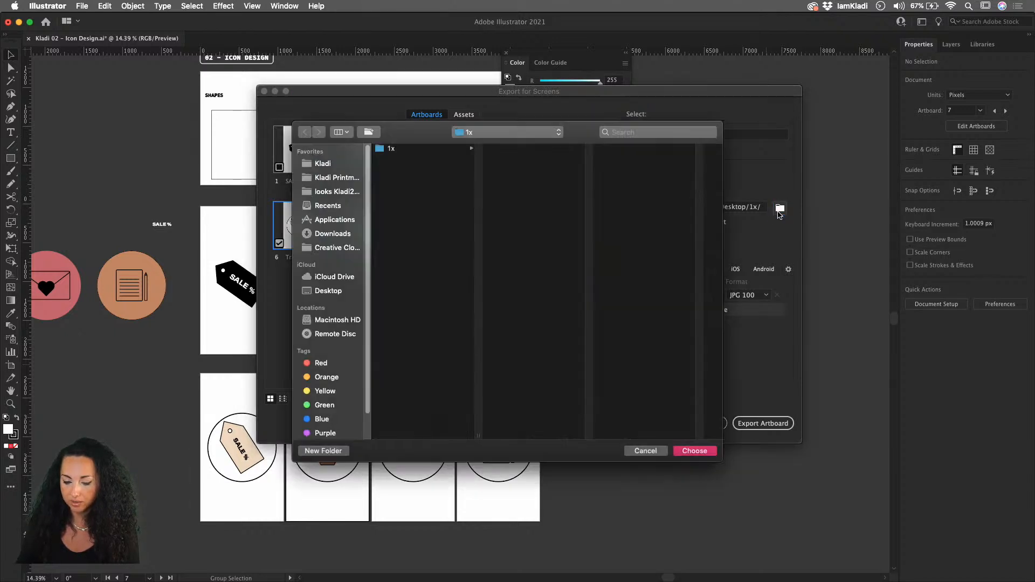
pyautogui.click(348, 292)
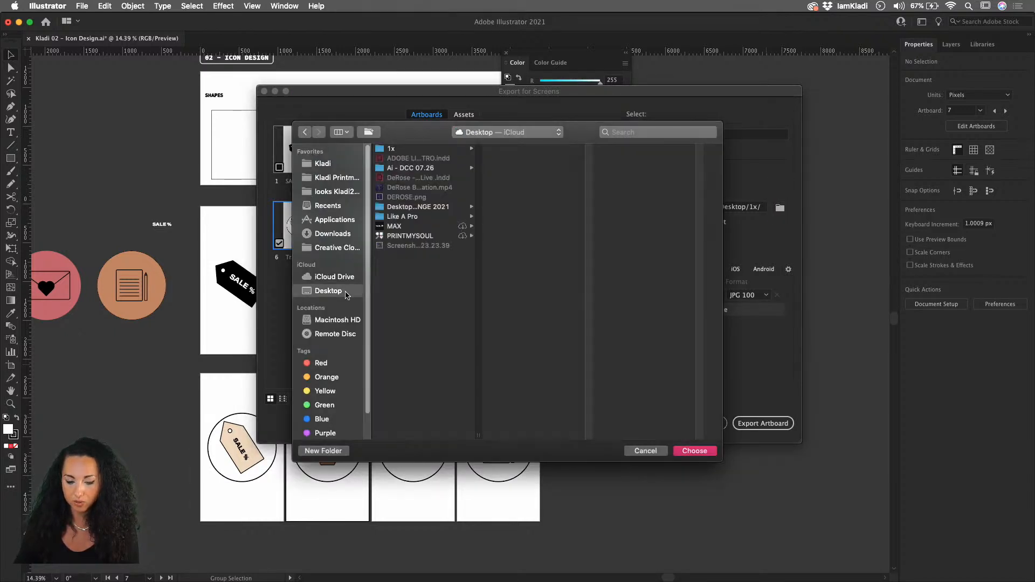
pyautogui.click(686, 453)
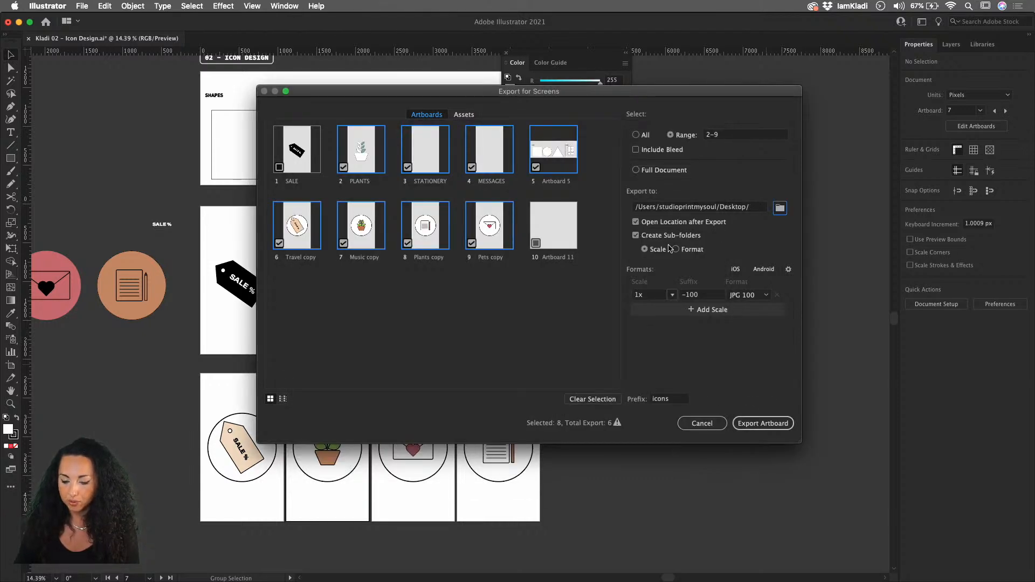
pyautogui.click(642, 236)
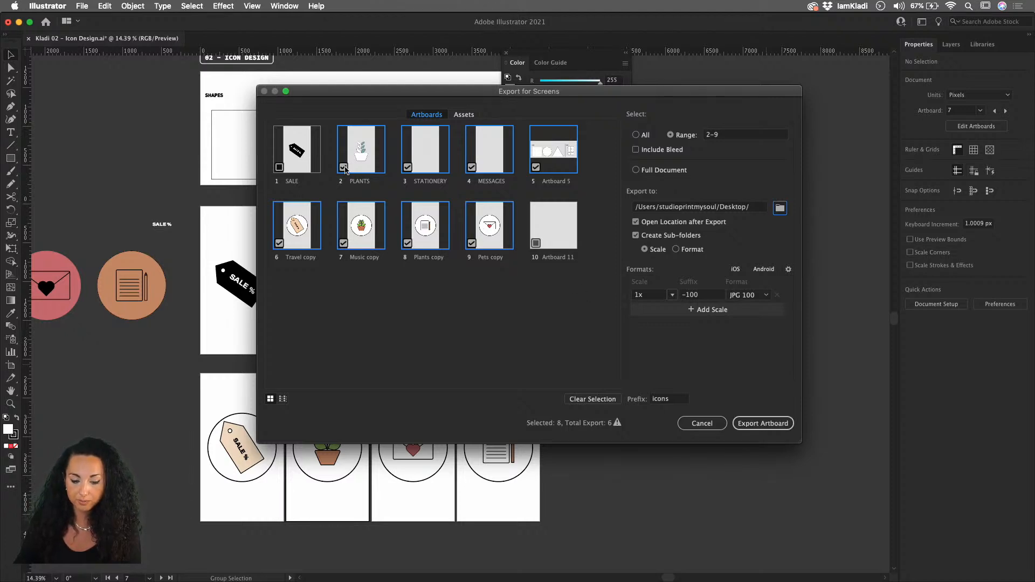
# Step: Exclude artboards 2 to 5 and export artboards 6 to 9 as JPG 100 at 1x scale
pyautogui.click(344, 168)
pyautogui.click(410, 169)
pyautogui.click(473, 169)
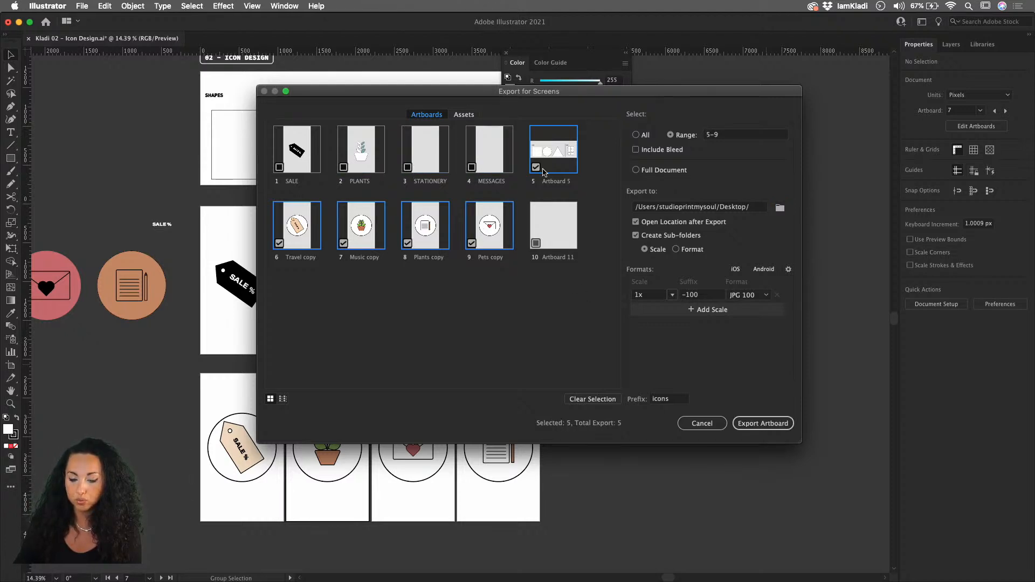
pyautogui.click(536, 168)
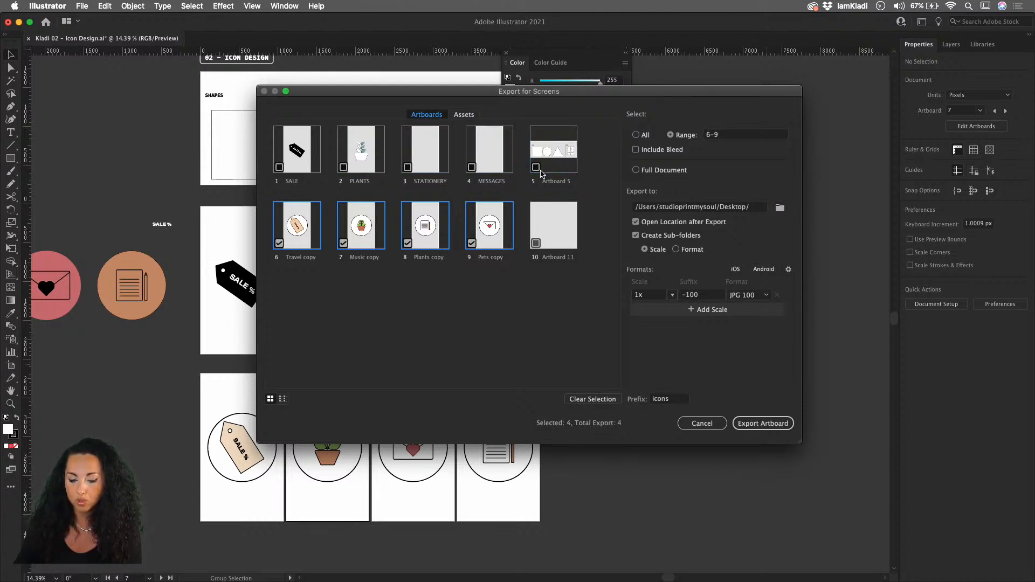
pyautogui.click(763, 424)
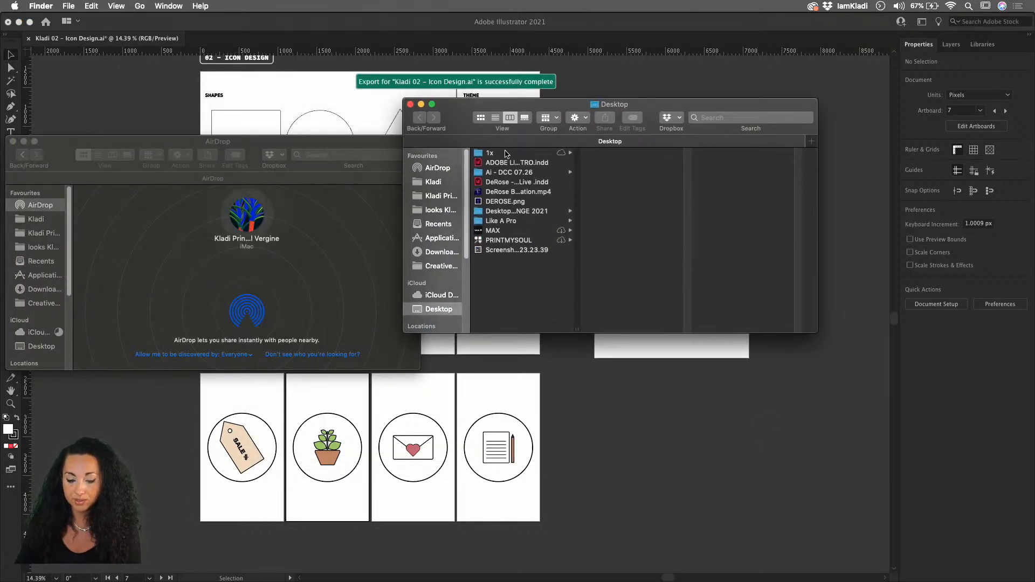
# Step: Preview the exported icon images in the Desktop's 1x folder one by one and return to Illustrator
pyautogui.click(506, 154)
pyautogui.click(626, 163)
pyautogui.press('space')
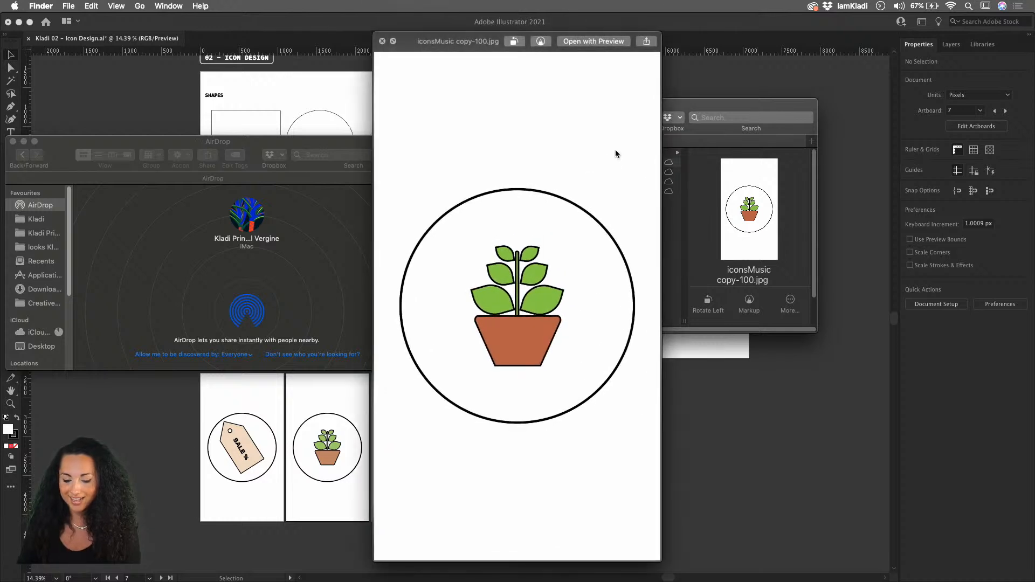
pyautogui.press('Down')
pyautogui.press('Down')
pyautogui.press('Down')
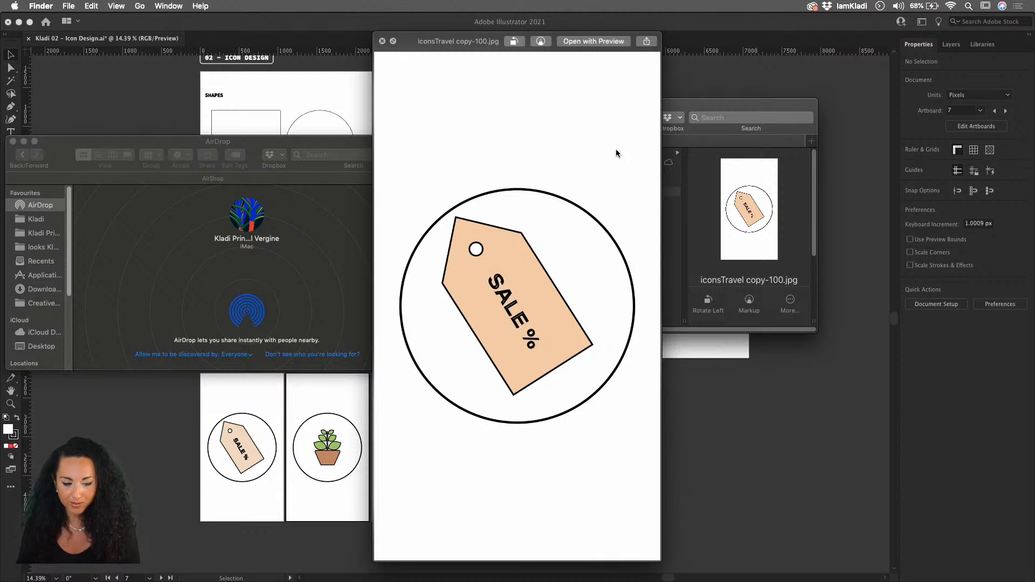
pyautogui.click(309, 98)
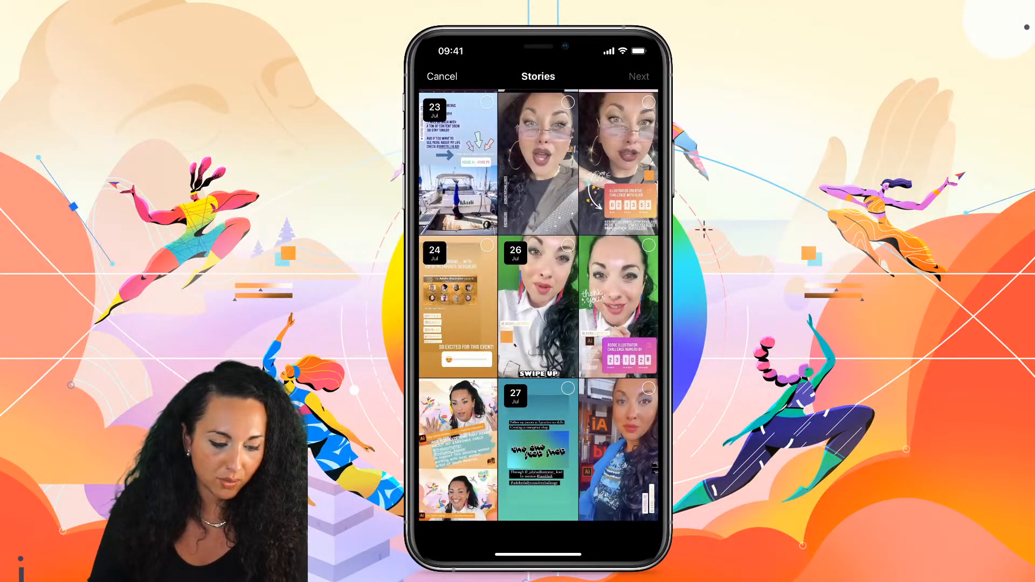
# Step: On the phone, select the collage story beside the 27 July one for a new Instagram highlight and open the photo library for its cover
pyautogui.click(459, 449)
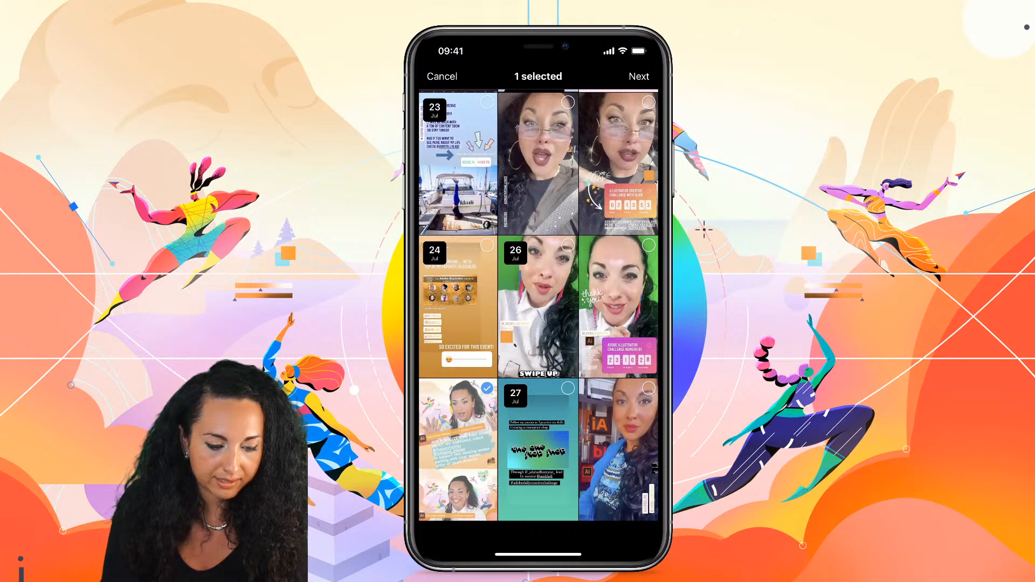
pyautogui.click(639, 76)
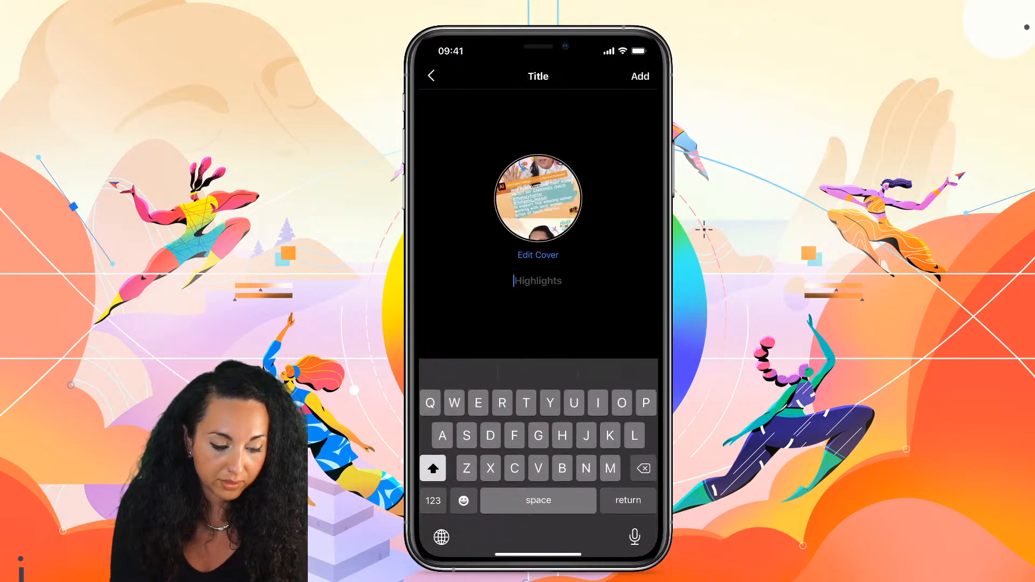
pyautogui.click(538, 255)
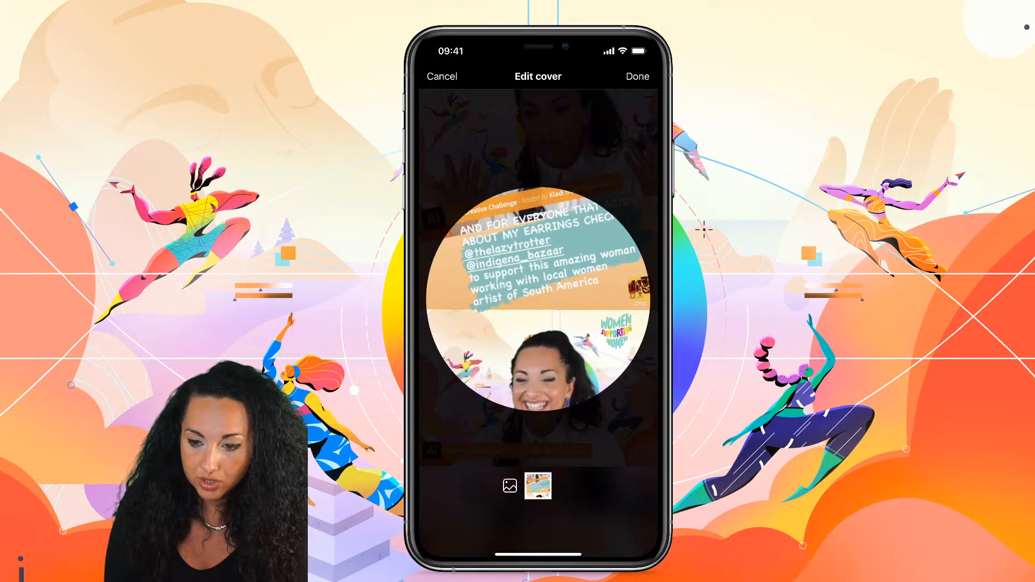
pyautogui.click(510, 486)
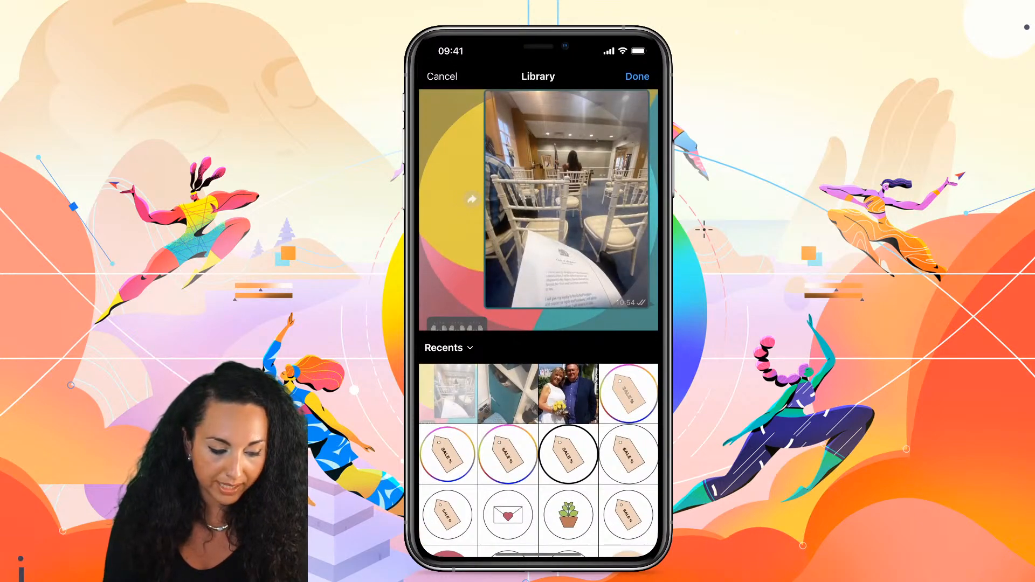
# Step: Use the circled potted plant image as the highlight's cover and add the highlight with the title Plants
pyautogui.click(629, 394)
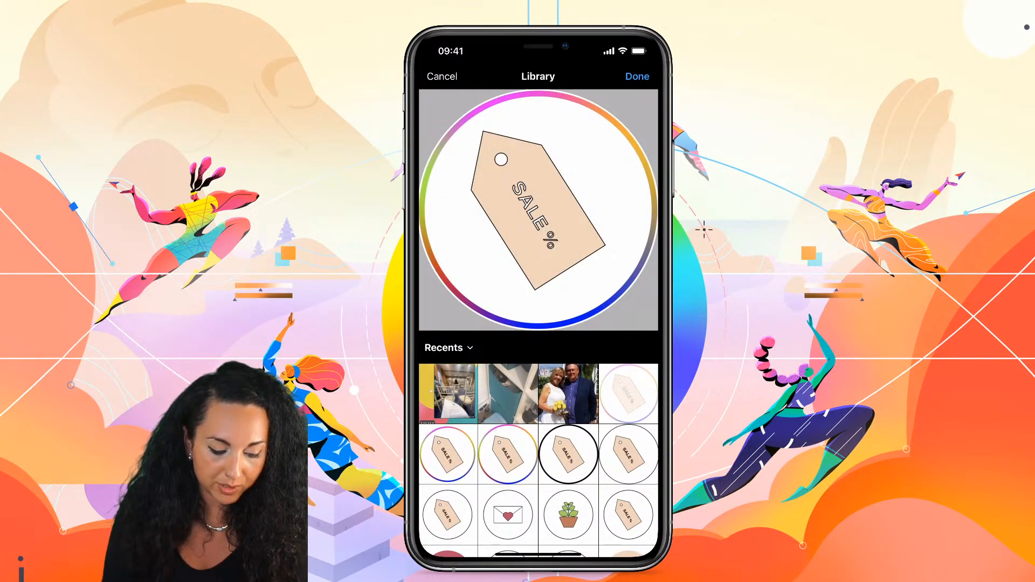
pyautogui.click(569, 515)
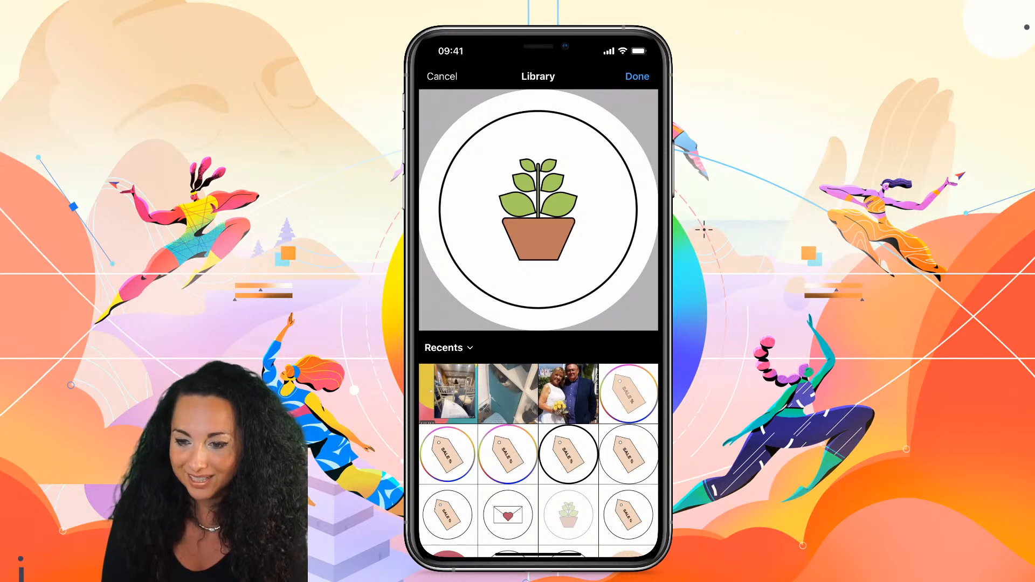
pyautogui.click(638, 76)
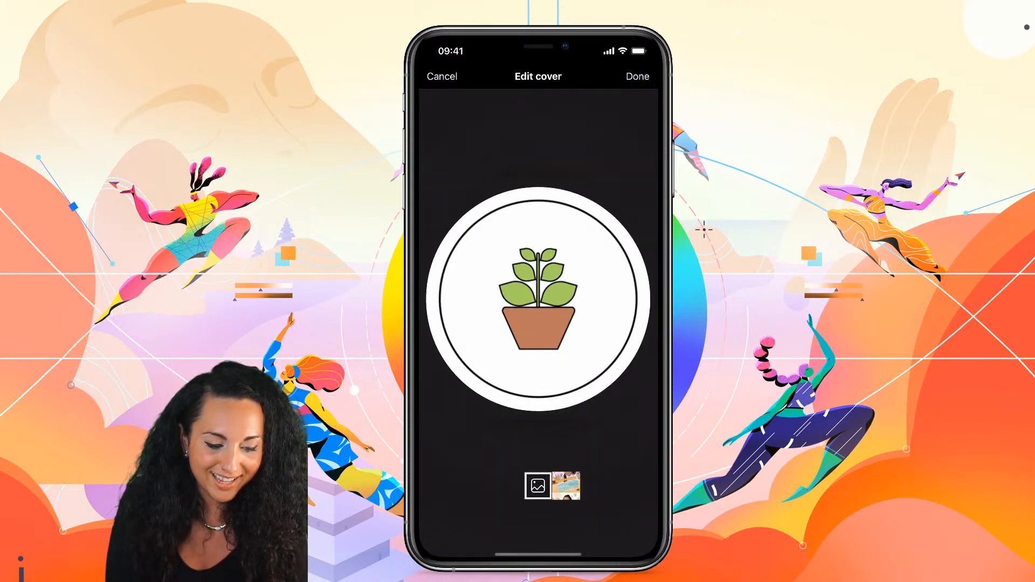
pyautogui.click(637, 76)
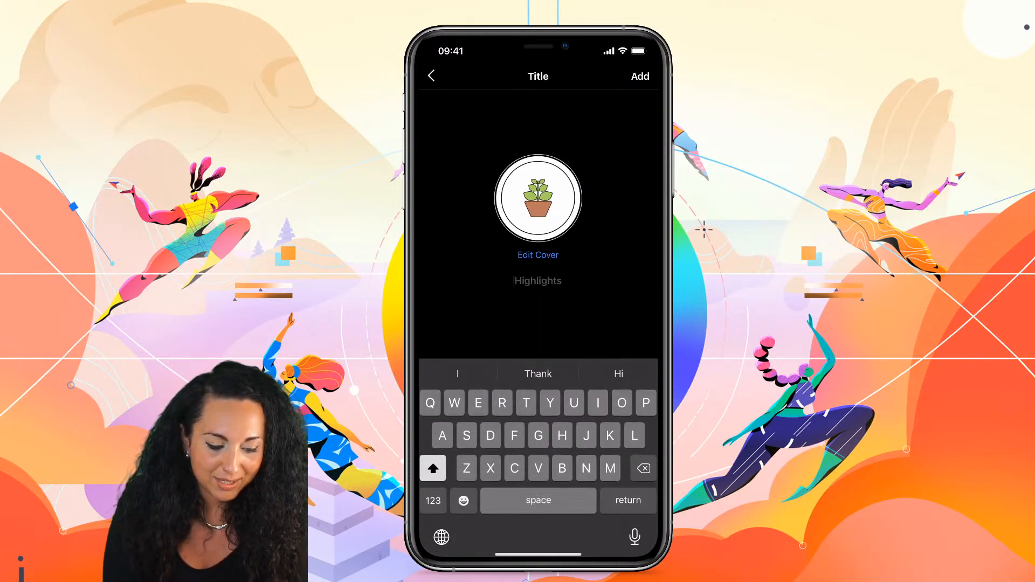
pyautogui.write('Plants')
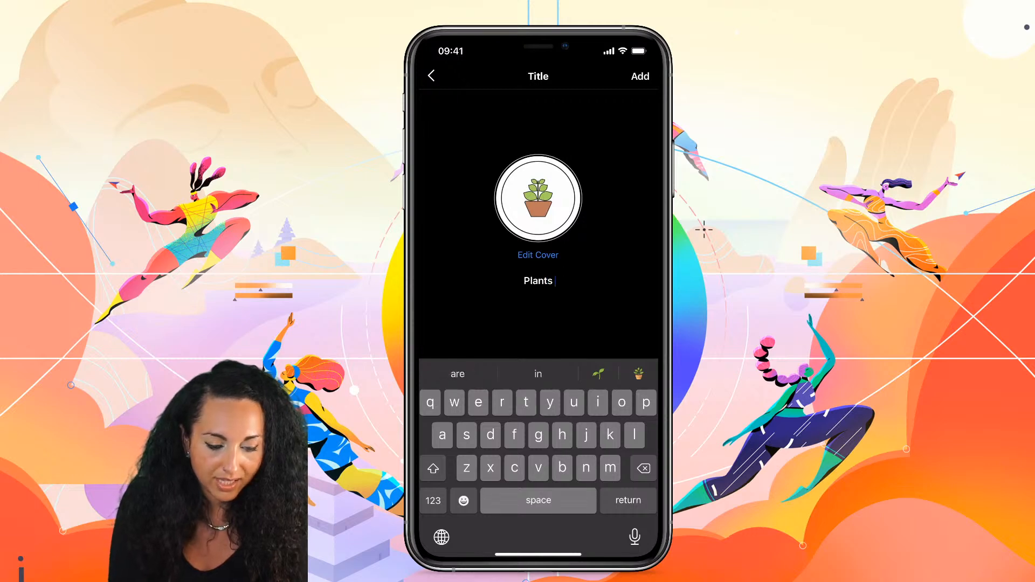
pyautogui.click(640, 76)
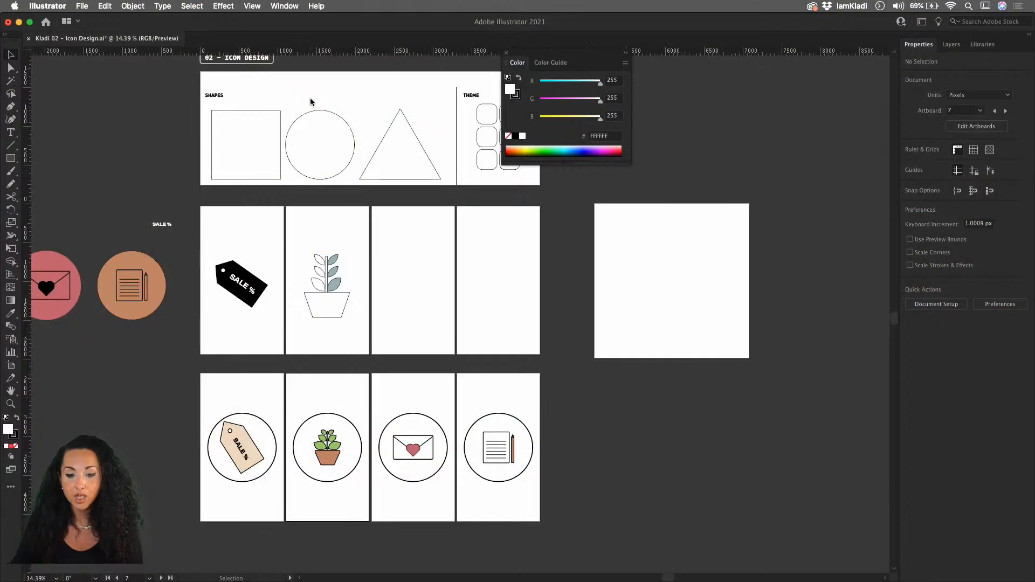
# Step: Back in Illustrator, draw a new artboard about 6818 by 3376 px below the row of circled icons
pyautogui.scroll(-1, 503, 218)
pyautogui.scroll(-3, 503, 215)
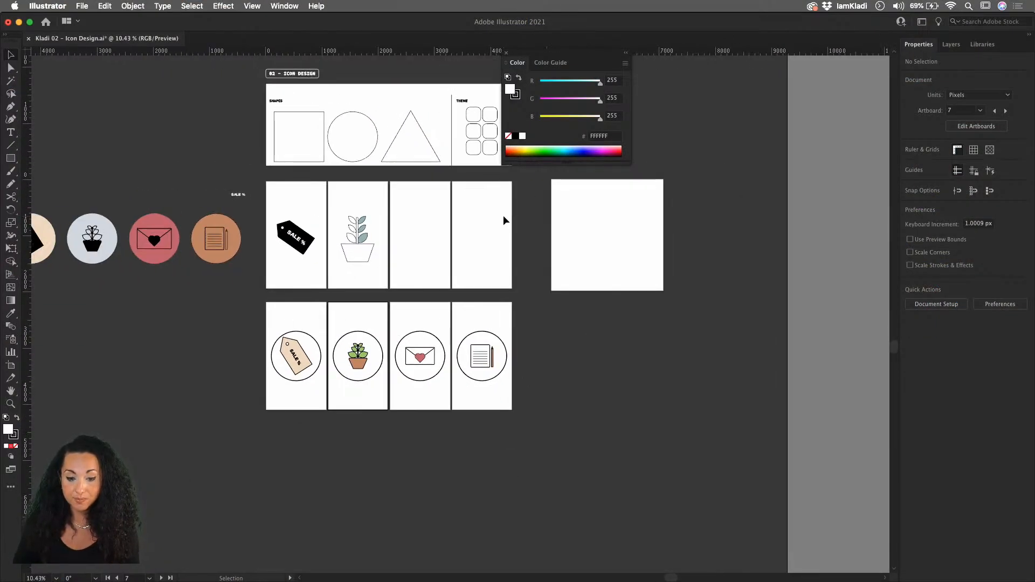
pyautogui.scroll(-3, 504, 218)
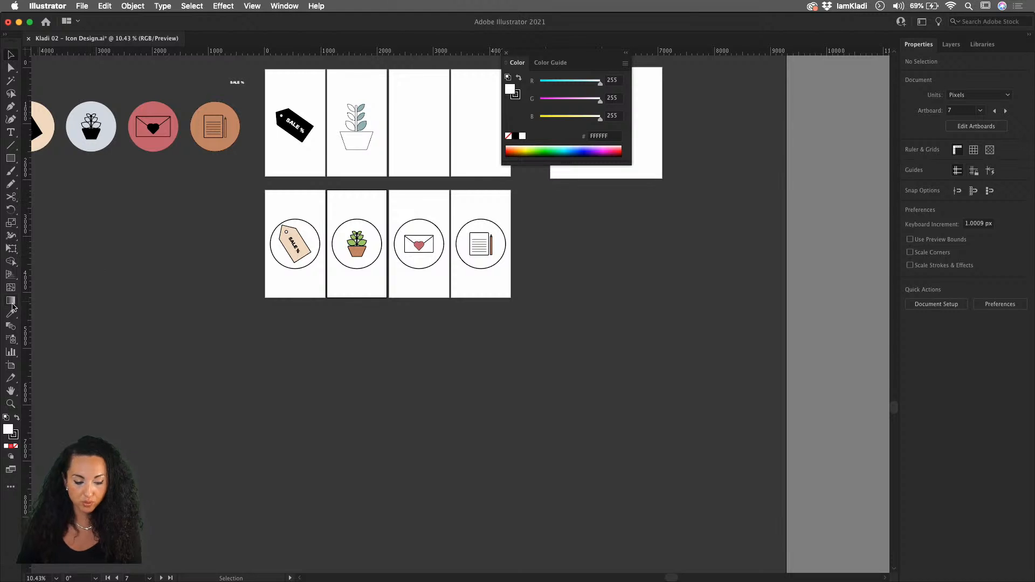
pyautogui.click(10, 367)
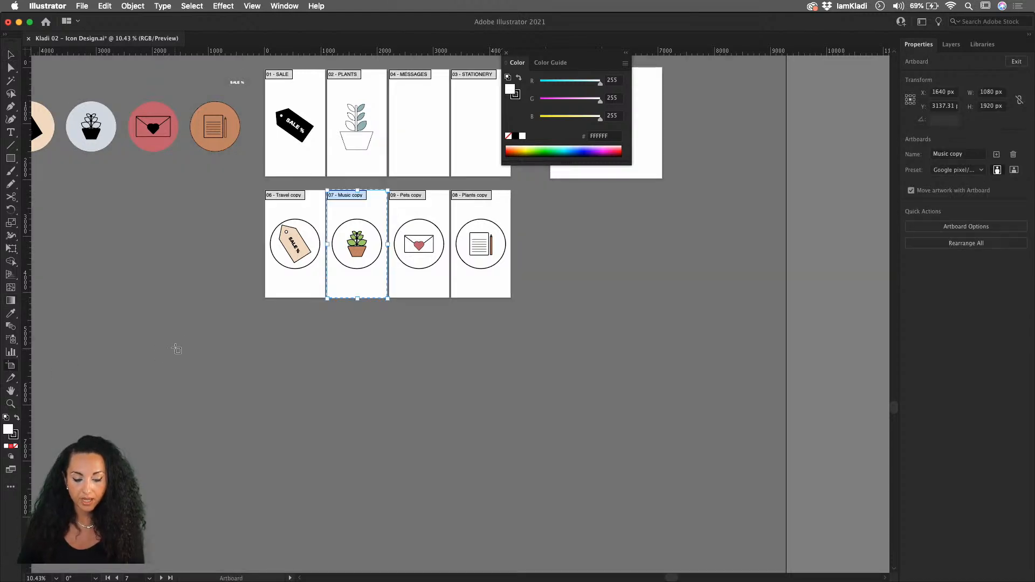
pyautogui.moveTo(178, 337); pyautogui.dragTo(563, 526)
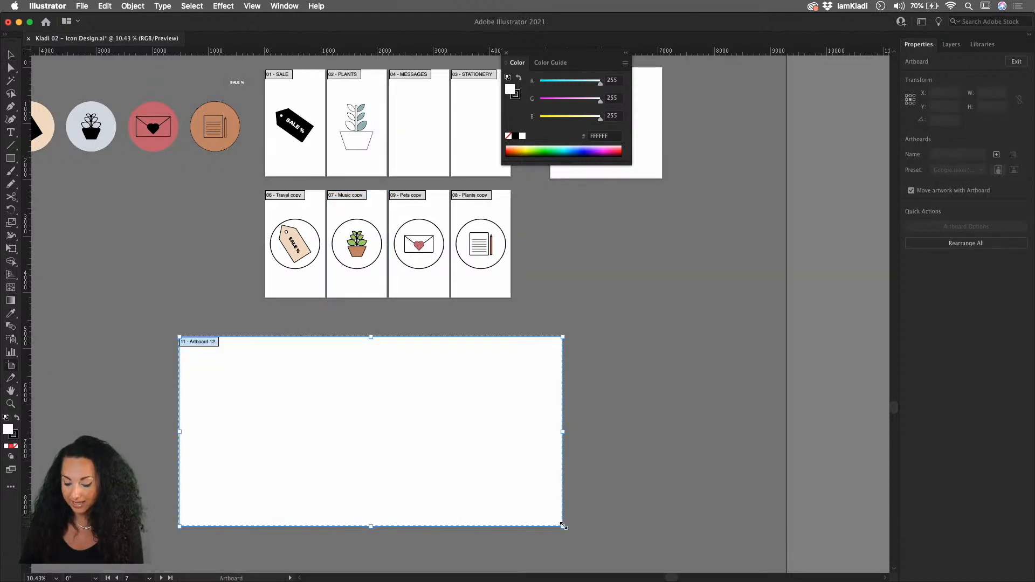
# Step: Set the new artboard's size to 1400 by 1000 px and exit artboard editing
pyautogui.press('Return')
pyautogui.click(268, 189)
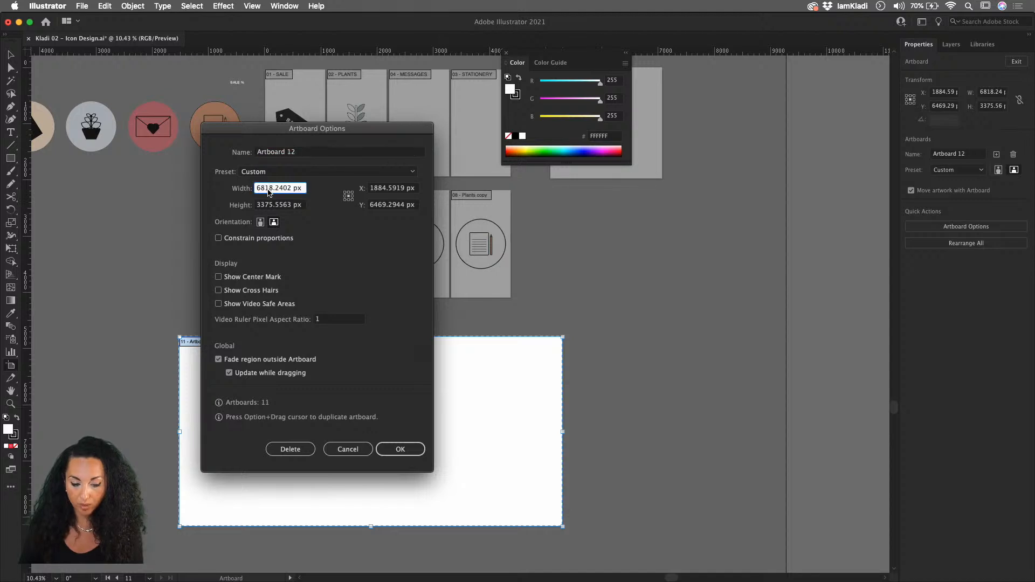
pyautogui.doubleClick(269, 190)
pyautogui.write('14')
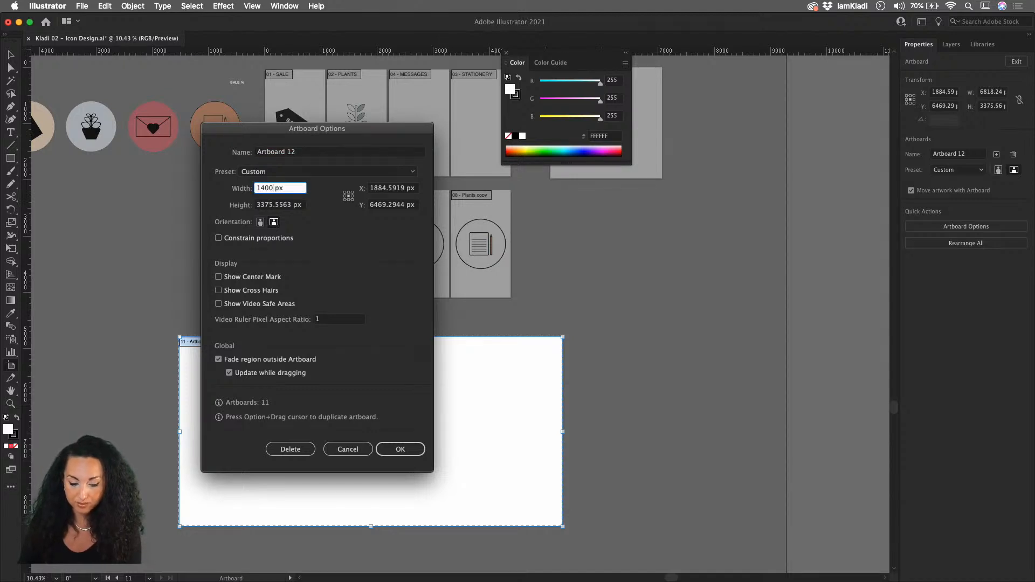
pyautogui.click(267, 203)
pyautogui.doubleClick(268, 203)
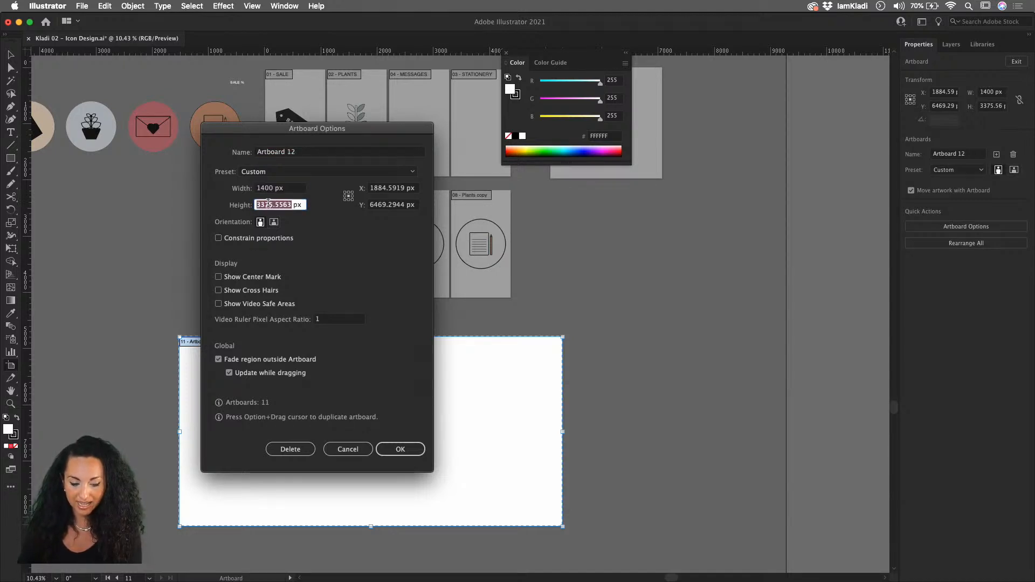
pyautogui.write('1000')
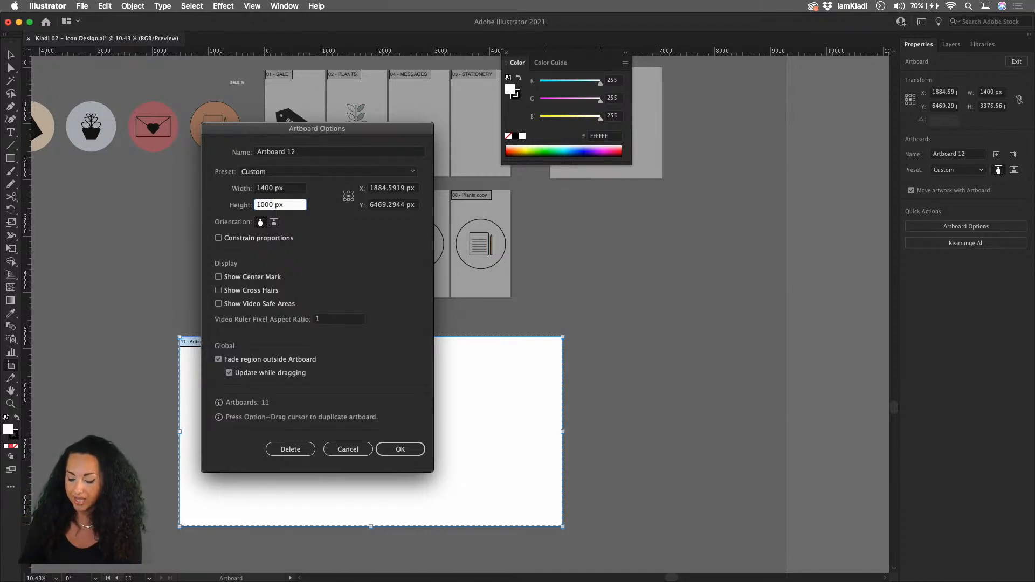
pyautogui.press('Return')
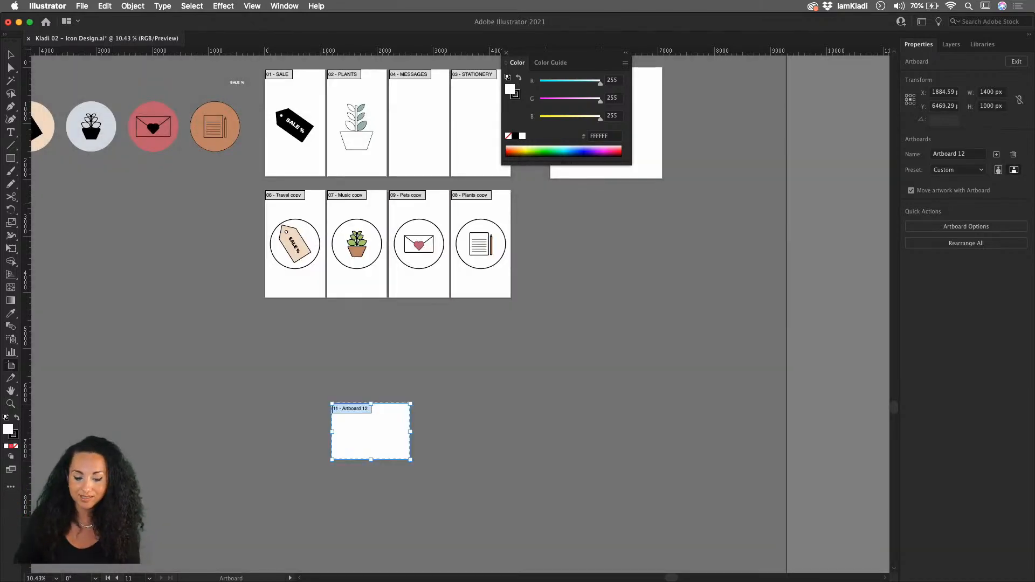
pyautogui.scroll(6, 329, 197)
pyautogui.scroll(-5, 381, 470)
pyautogui.moveTo(400, 510); pyautogui.dragTo(326, 358)
pyautogui.press('Escape')
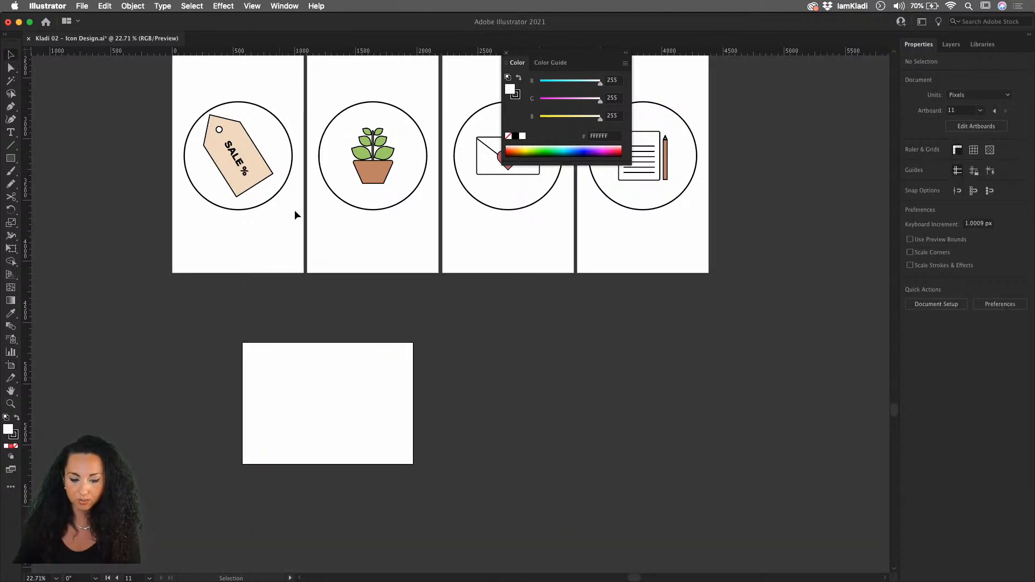
# Step: Try moving the circled sale tag and potted plant individually onto the new artboard and scaling them down, and undo these changes
pyautogui.moveTo(191, 96); pyautogui.dragTo(326, 454)
pyautogui.moveTo(360, 344); pyautogui.dragTo(329, 389)
pyautogui.moveTo(294, 416)
pyautogui.mouseDown()
pyautogui.moveTo(292, 394)
pyautogui.moveTo(294, 402)
pyautogui.mouseUp()
pyautogui.moveTo(365, 80); pyautogui.dragTo(395, 392)
pyautogui.moveTo(438, 346); pyautogui.dragTo(385, 401)
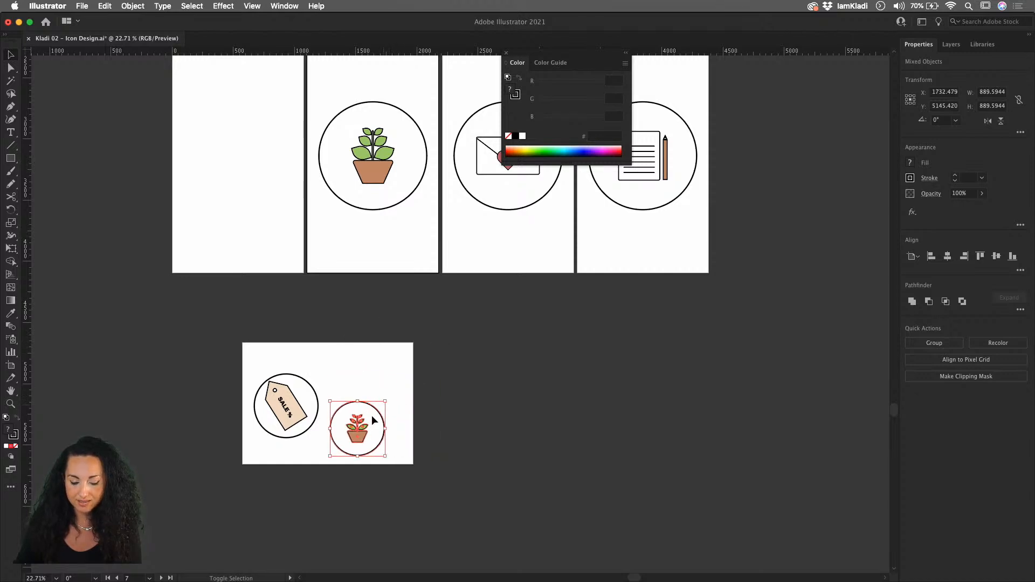
pyautogui.press('super+z')
pyautogui.press('super+z')
pyautogui.press('super+z')
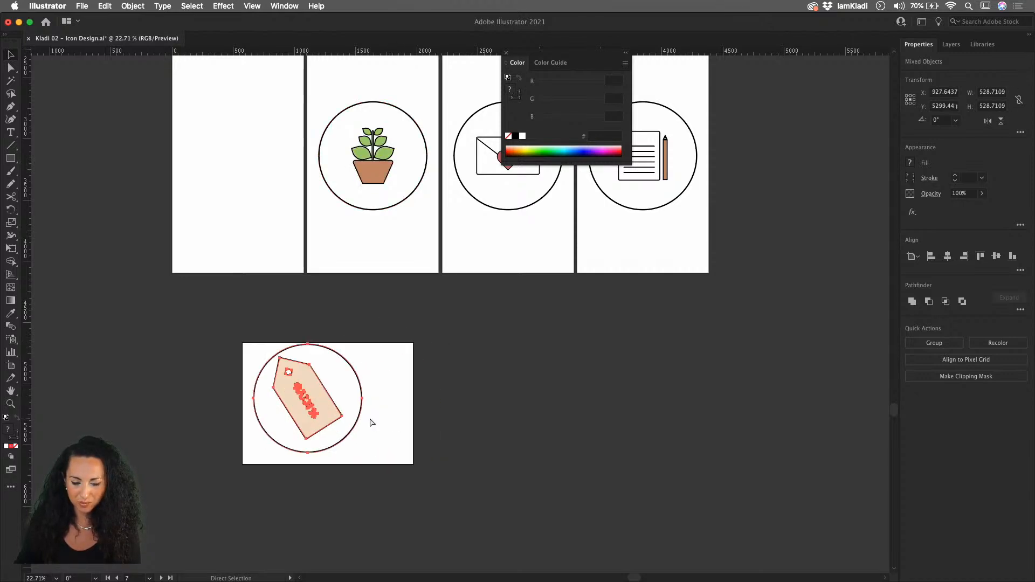
pyautogui.press('super+z')
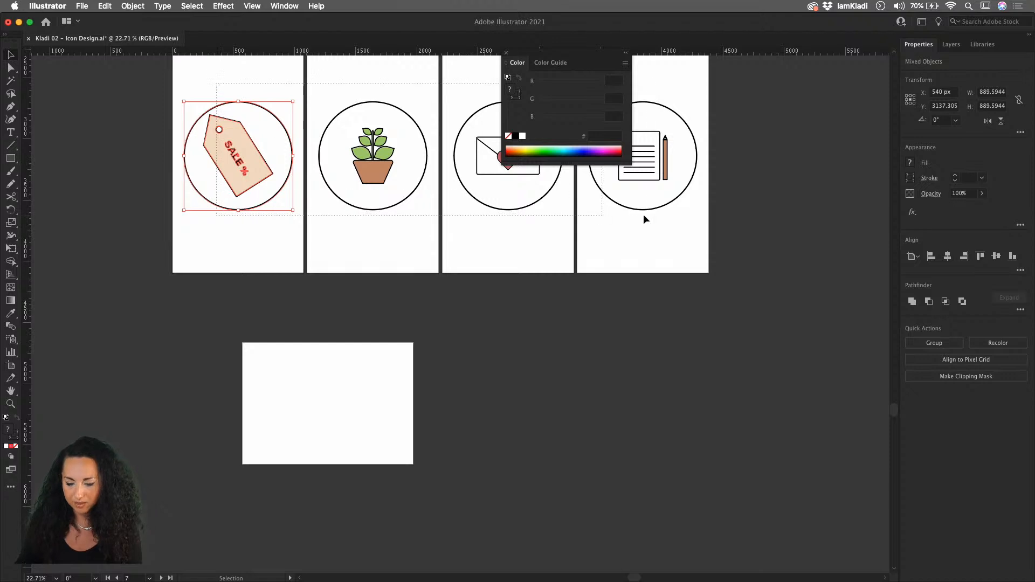
# Step: Copy all four circled icons together onto the new artboard and scale them down to fit as one centred row
pyautogui.press('super+a')
pyautogui.moveTo(654, 174); pyautogui.dragTo(642, 463)
pyautogui.moveTo(685, 350); pyautogui.dragTo(363, 439)
pyautogui.moveTo(272, 442); pyautogui.dragTo(349, 406)
pyautogui.click(366, 435)
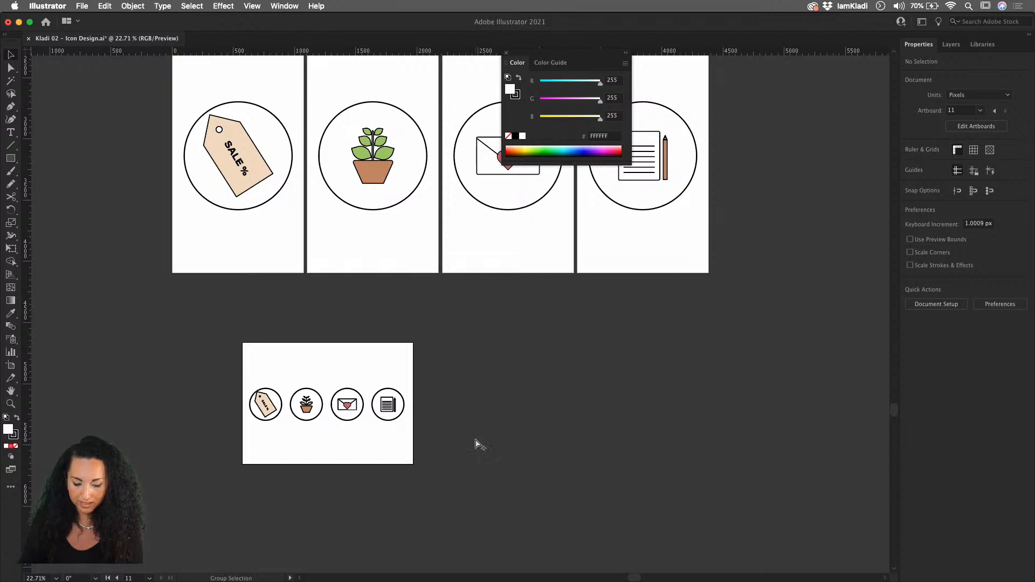
# Step: Export only Artboard 12 for screens to the Desktop as a 1x JPG 100 with the prefix behance
pyautogui.press('super+alt+e')
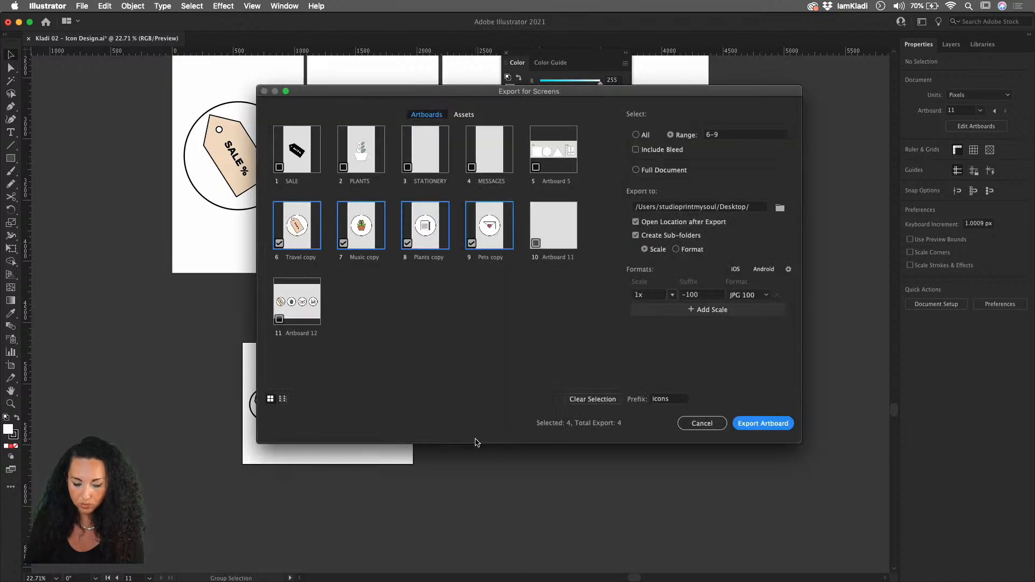
pyautogui.click(294, 320)
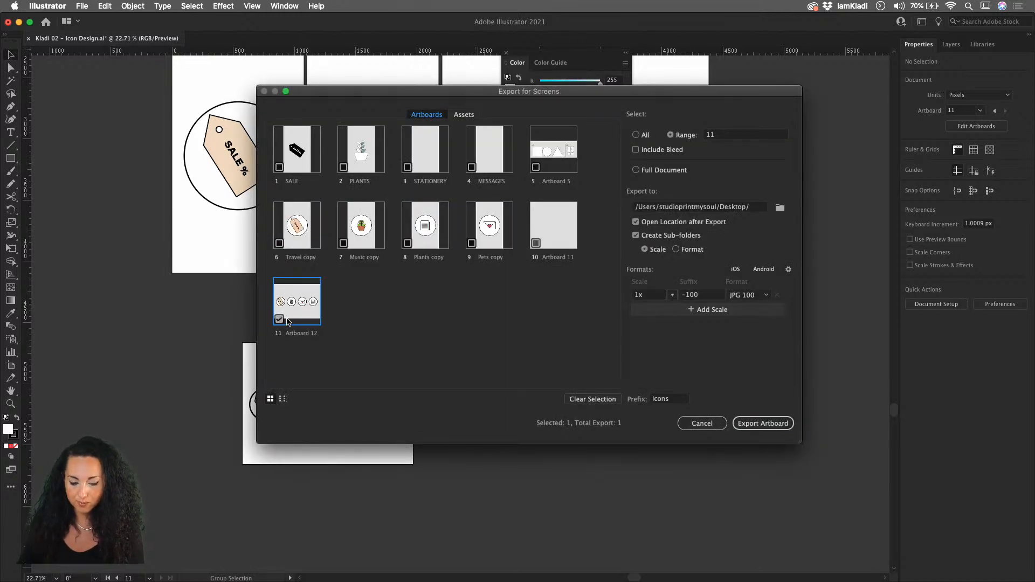
pyautogui.click(654, 400)
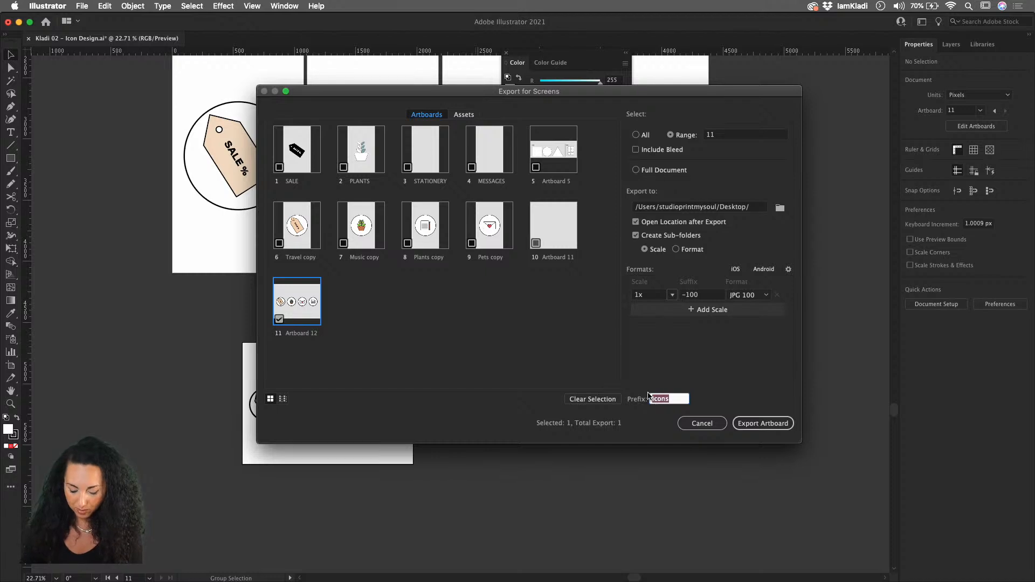
pyautogui.write('behance')
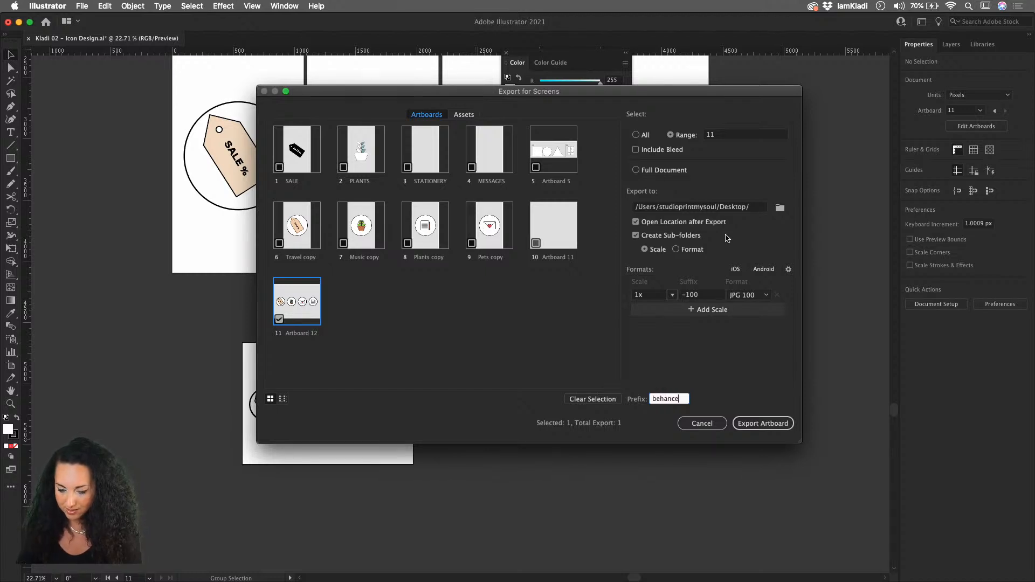
pyautogui.click(763, 423)
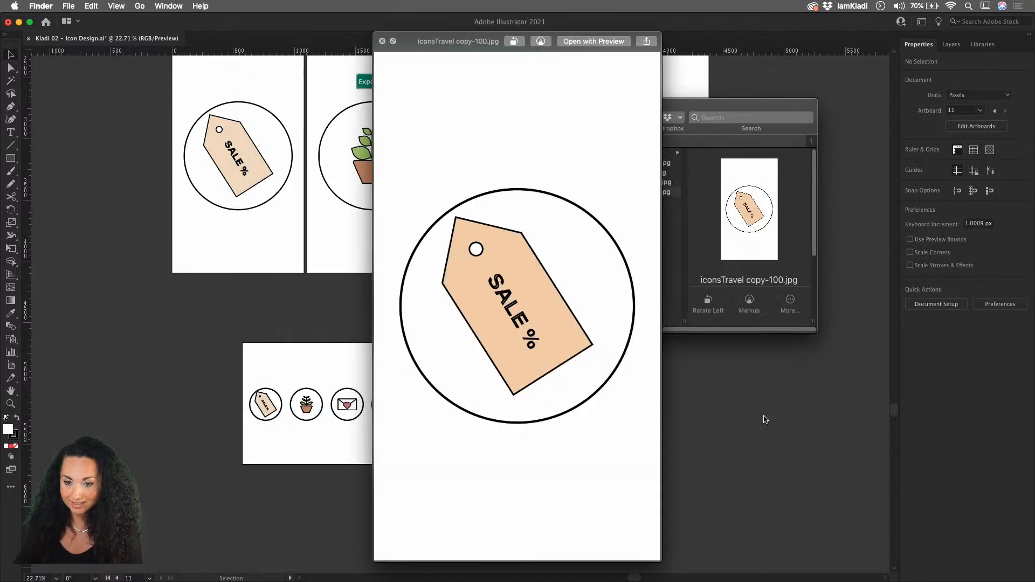
# Step: Switch to the Behance Create Project page in Chrome and add the image behanceArtboard 12-100.jpg from the Desktop to the project
pyautogui.moveTo(485, 580)
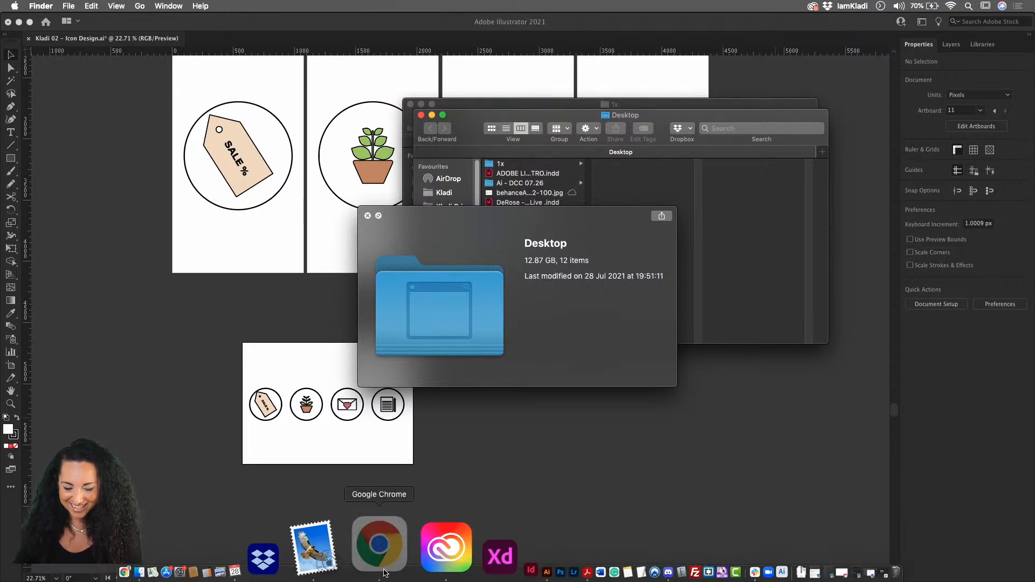
pyautogui.click(399, 546)
pyautogui.click(771, 28)
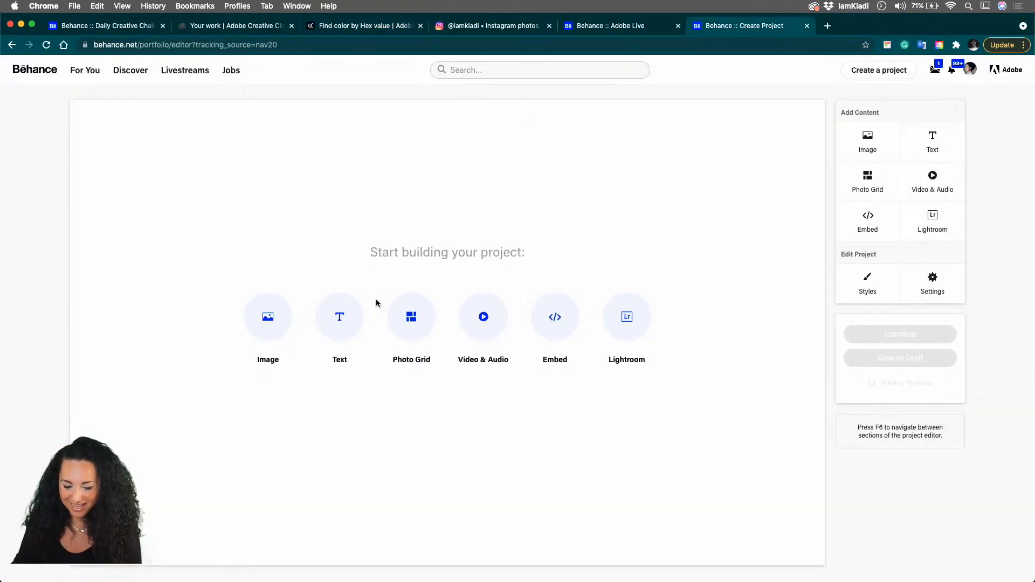
pyautogui.click(272, 319)
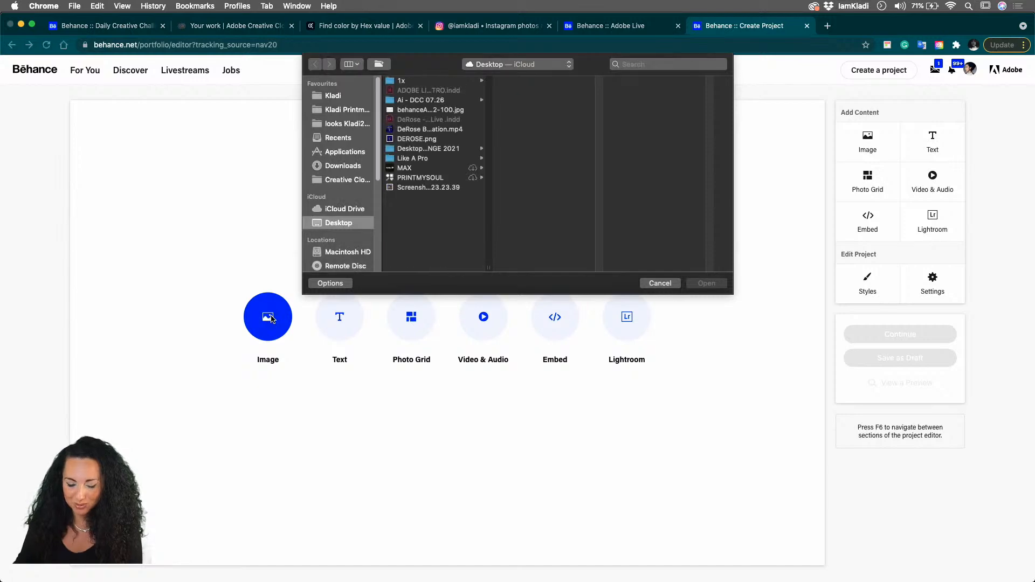
pyautogui.click(417, 110)
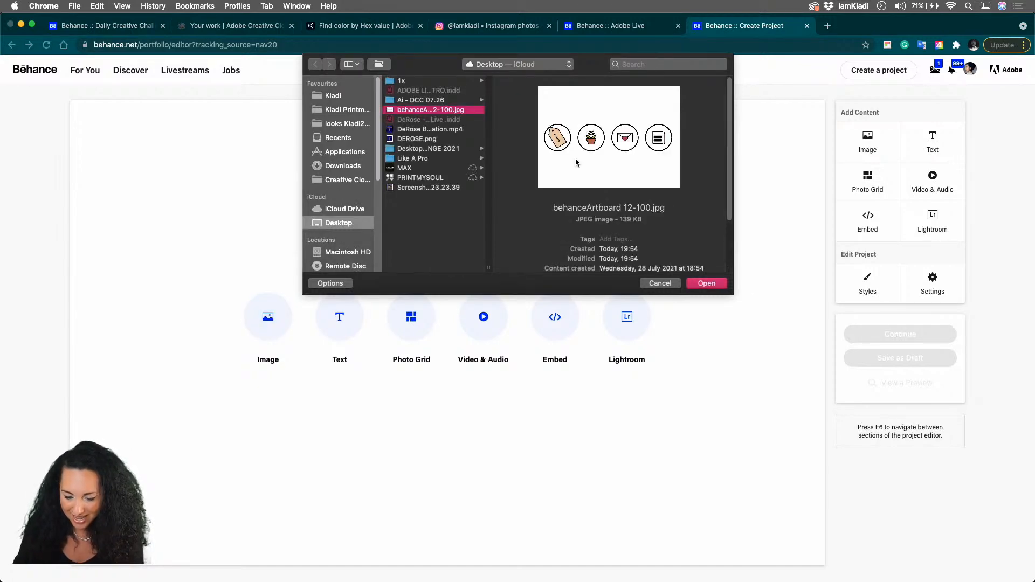
pyautogui.click(707, 283)
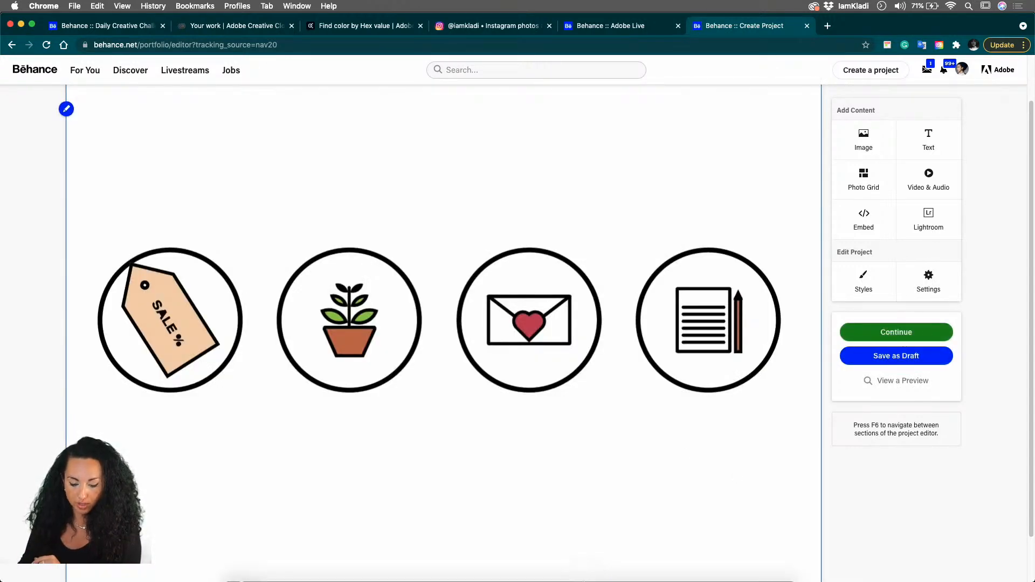
# Step: Switch to Discord, upload behanceArtboard 12-100.jpg from the Desktop to the challenge channel and view the newest post
pyautogui.click(559, 570)
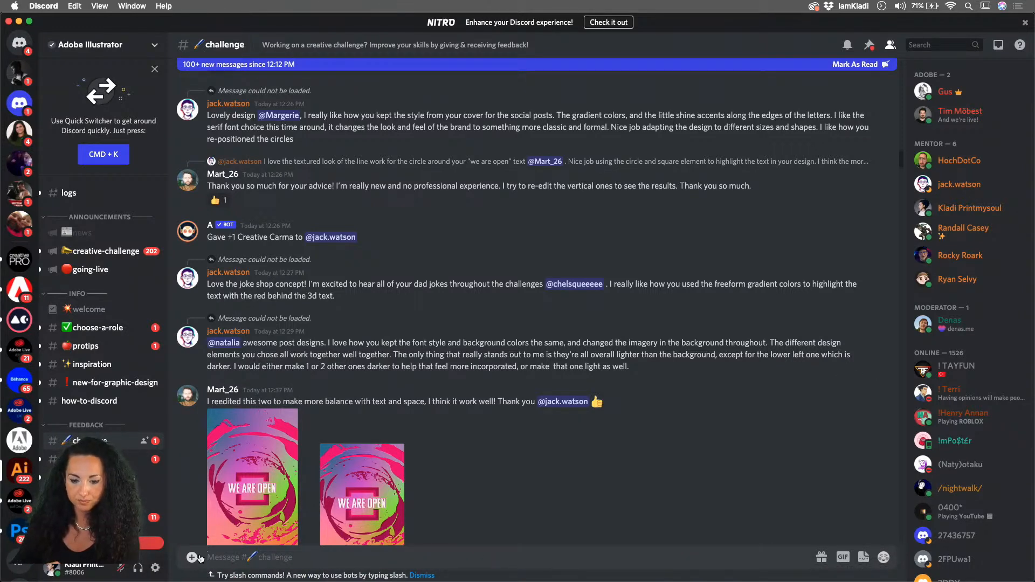
pyautogui.click(193, 558)
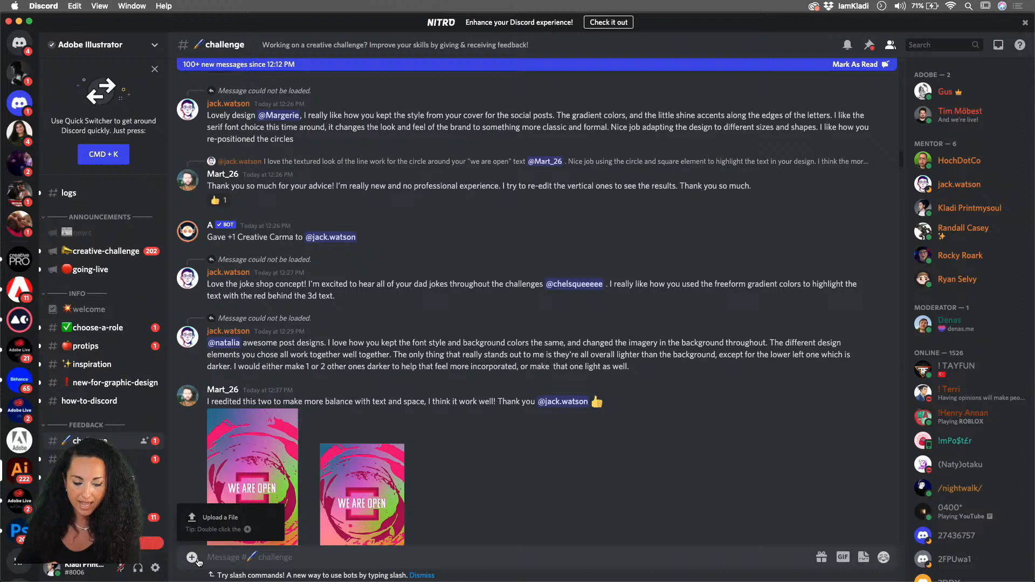
pyautogui.click(206, 519)
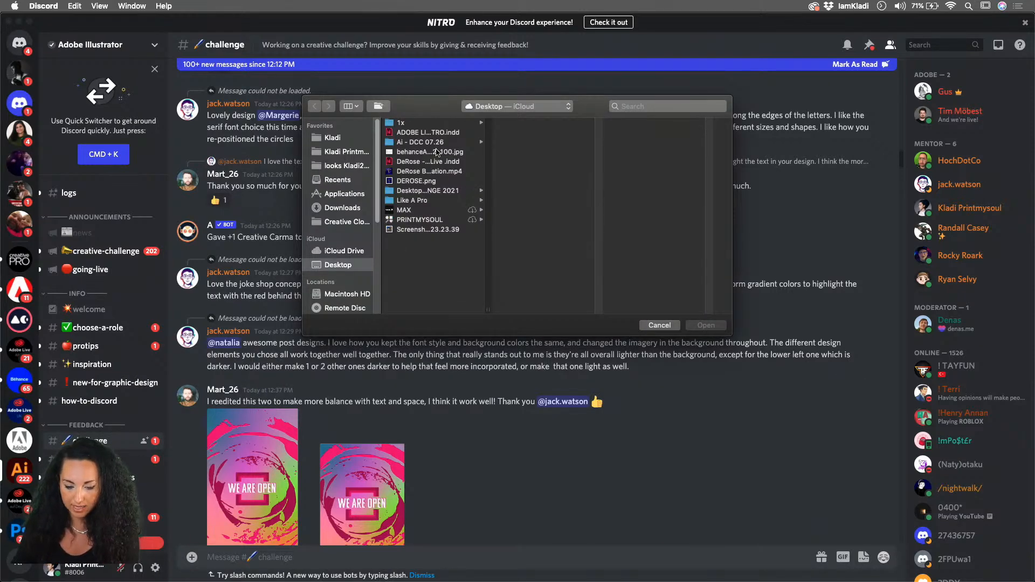
pyautogui.click(437, 153)
pyautogui.click(695, 328)
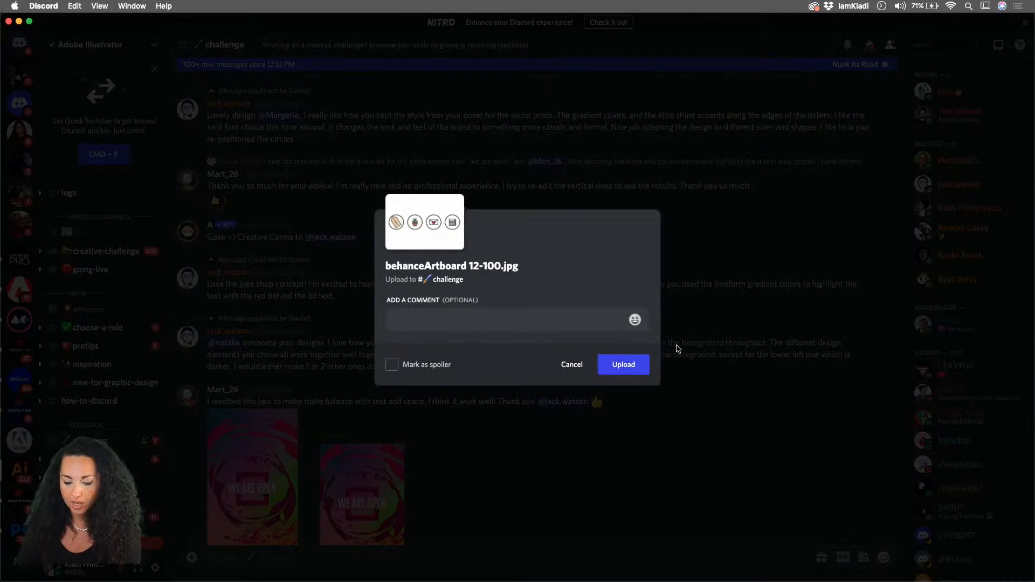
pyautogui.click(638, 371)
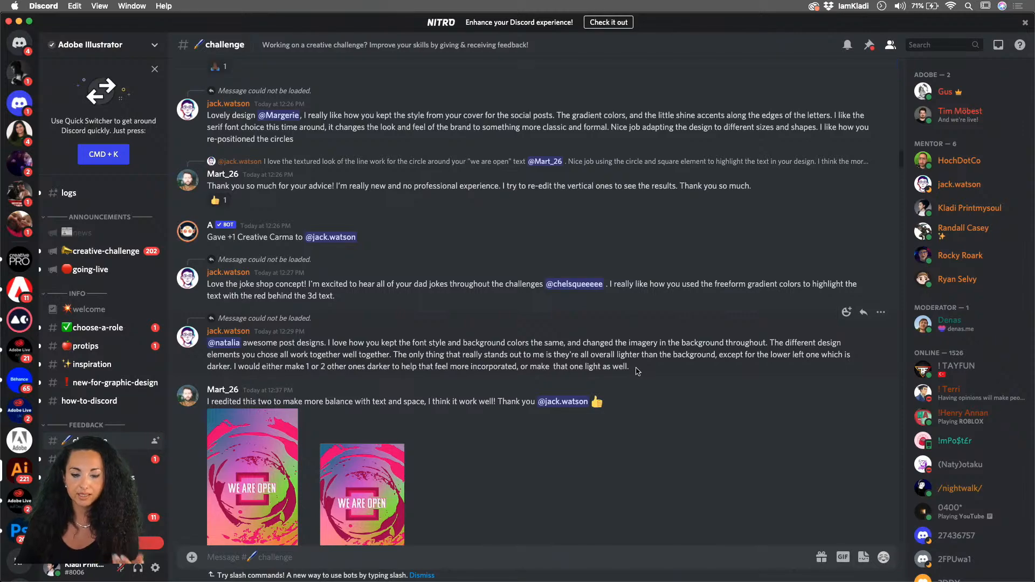
pyautogui.scroll(-20, 638, 371)
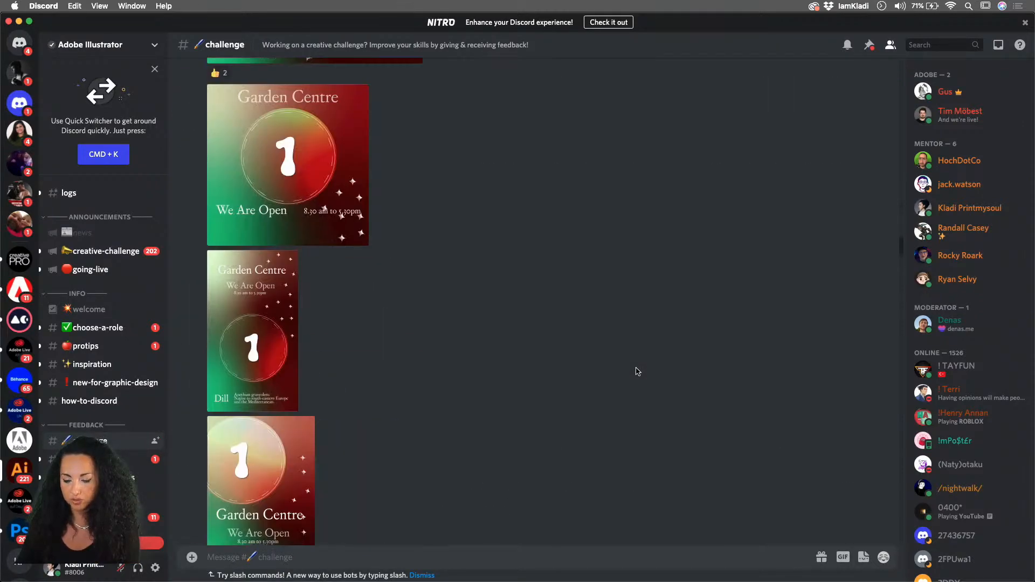
pyautogui.moveTo(905, 315); pyautogui.dragTo(915, 558)
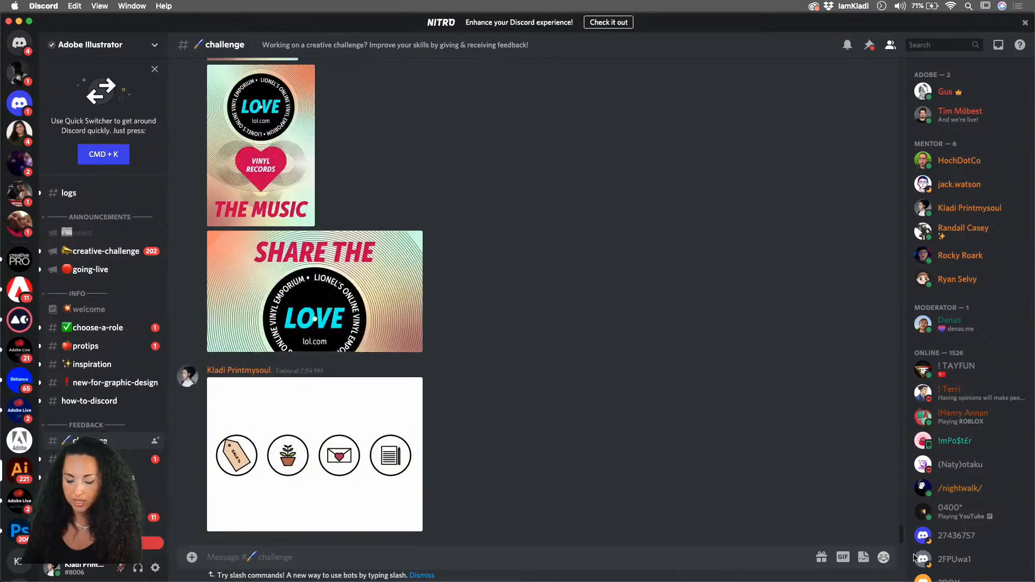